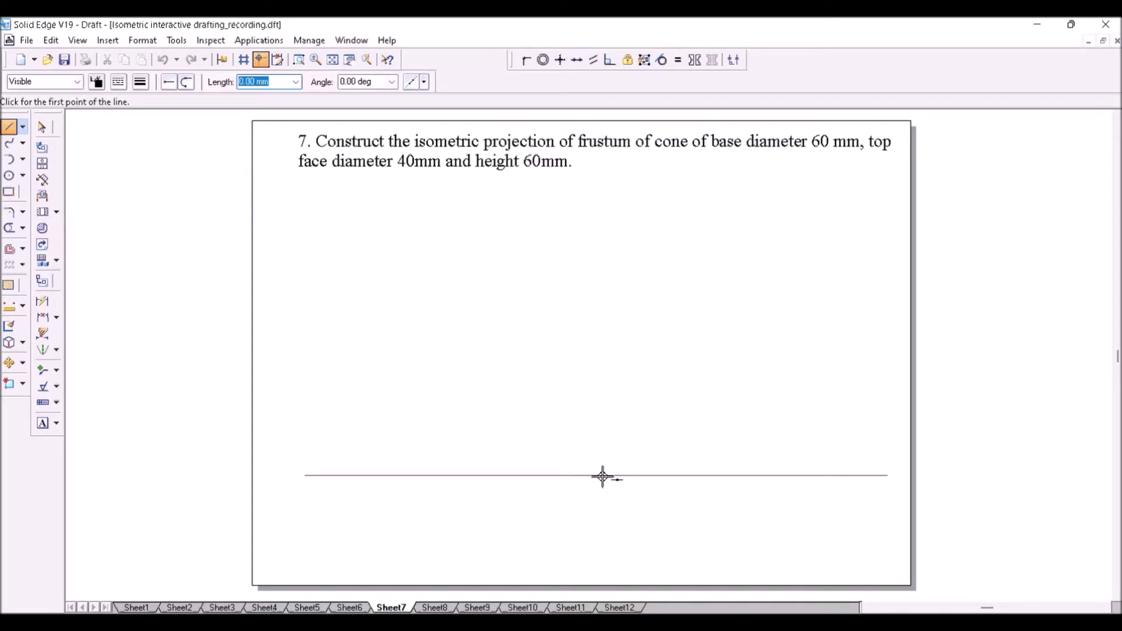
- Draw two connected 60 mm lines from the middle of the horizontal ground line, the first at 30° and the second at 150°
{"action": "left_click", "coordinate": [596, 475]}
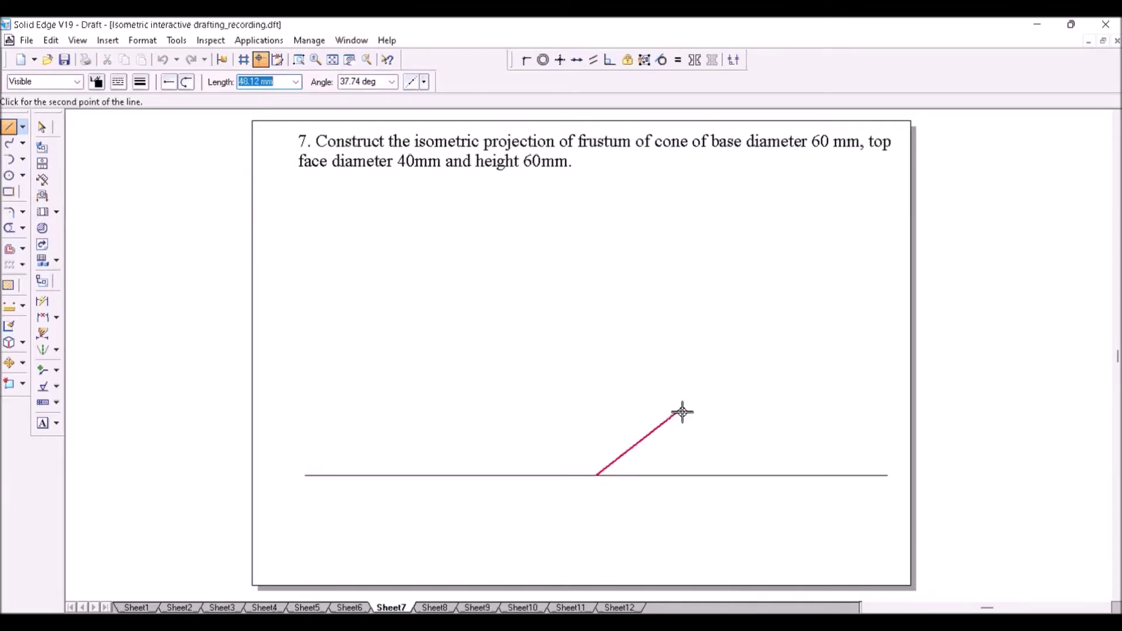
{"action": "type", "text": "60"}
{"action": "key", "text": "Tab"}
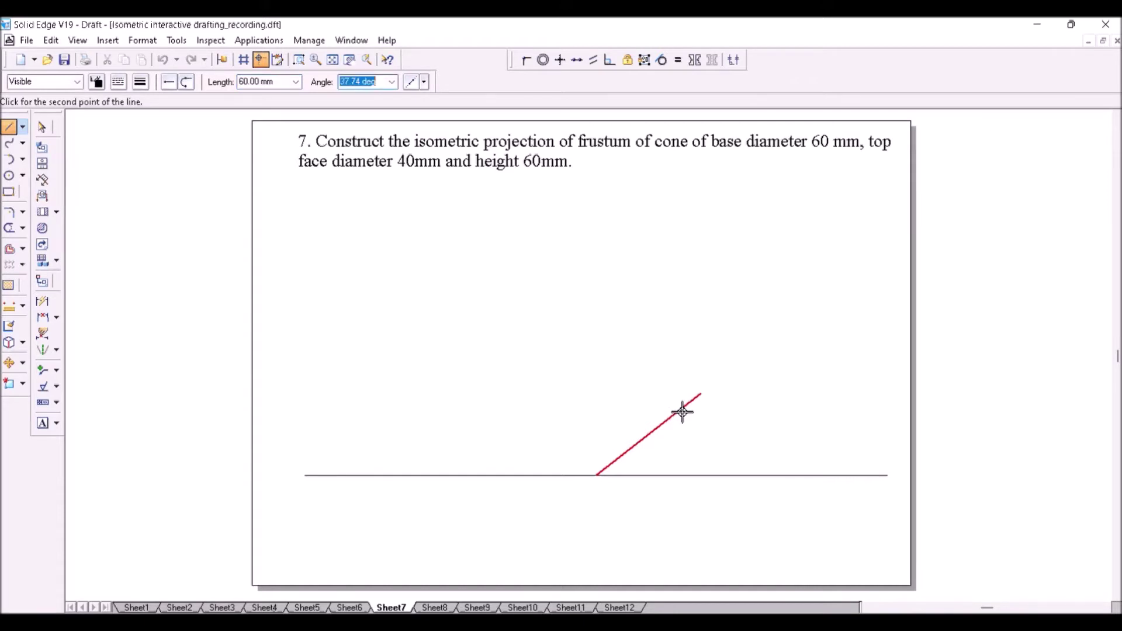
{"action": "type", "text": "30"}
{"action": "key", "text": "Return"}
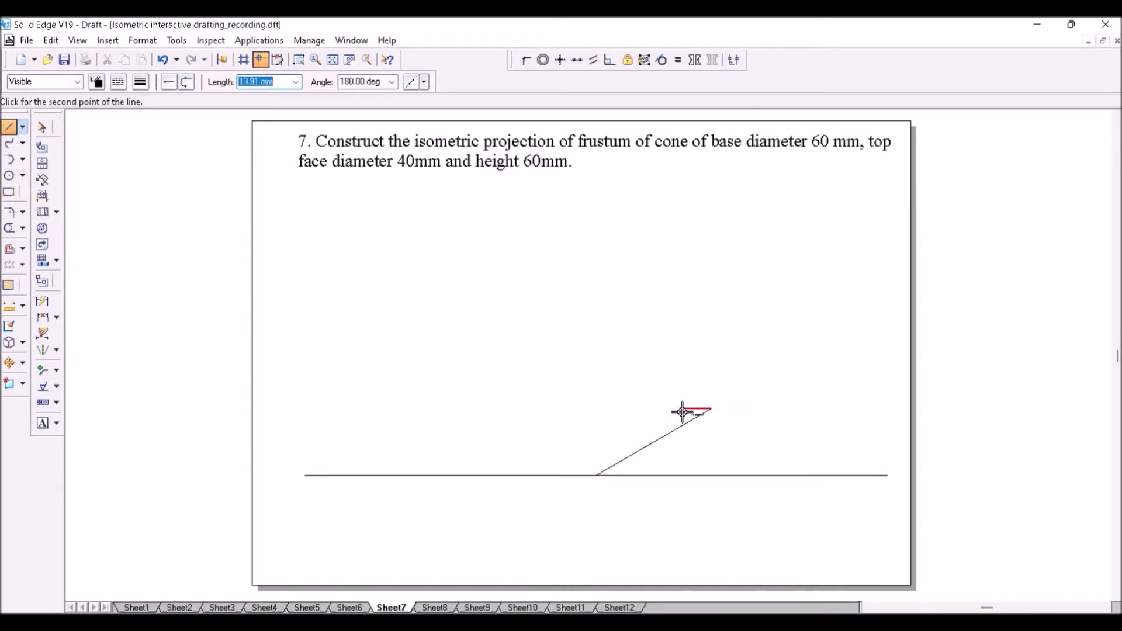
{"action": "type", "text": "60"}
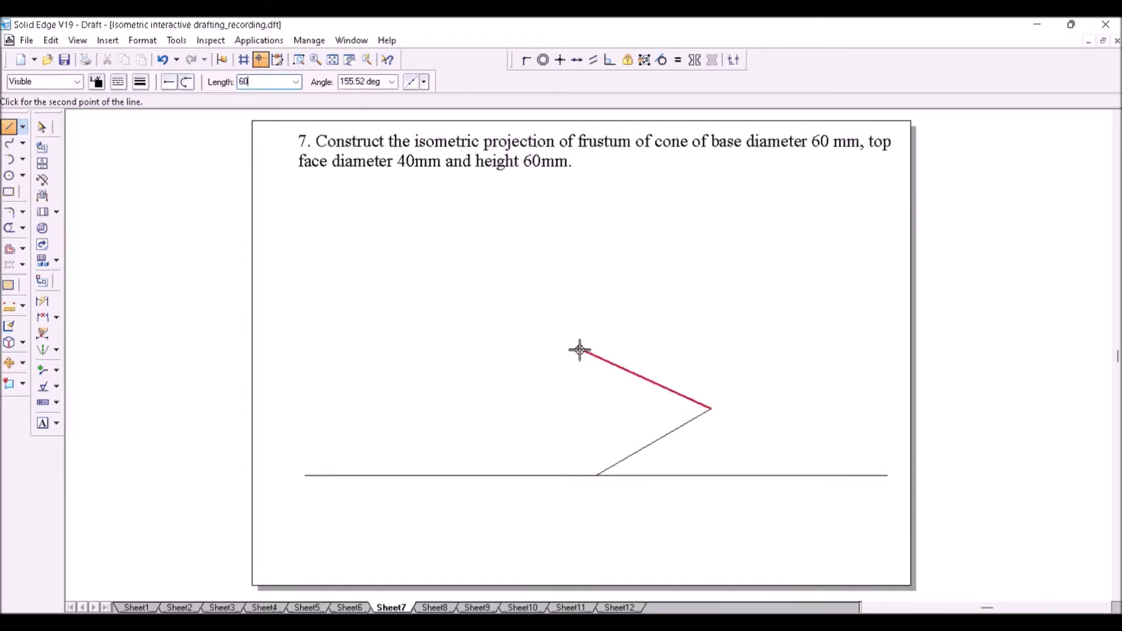
{"action": "key", "text": "Tab"}
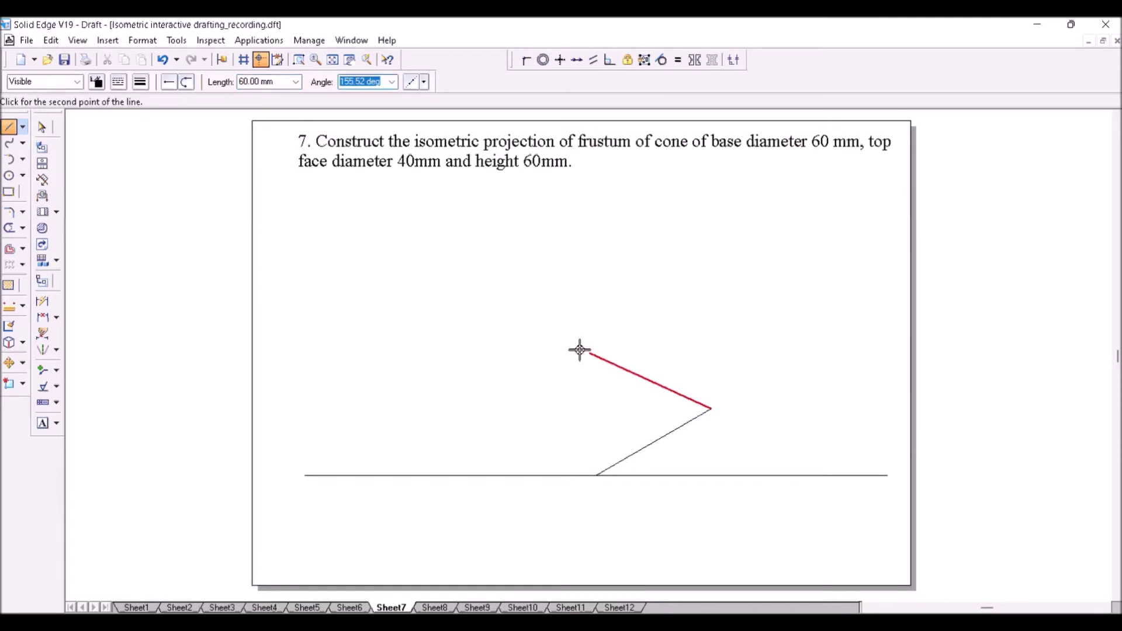
{"action": "type", "text": "150"}
{"action": "key", "text": "Return"}
- Complete the base rhombus with a 60 mm line at 210° and a closing line back to the starting point on the ground line
{"action": "type", "text": "60"}
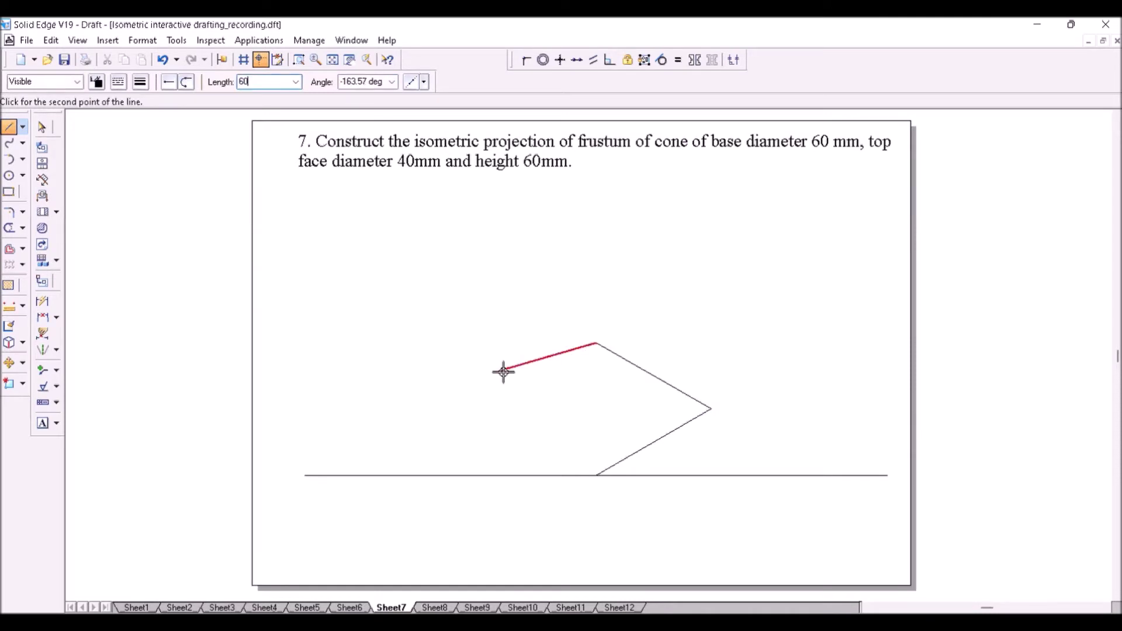
{"action": "key", "text": "Tab"}
{"action": "type", "text": "210"}
{"action": "key", "text": "Return"}
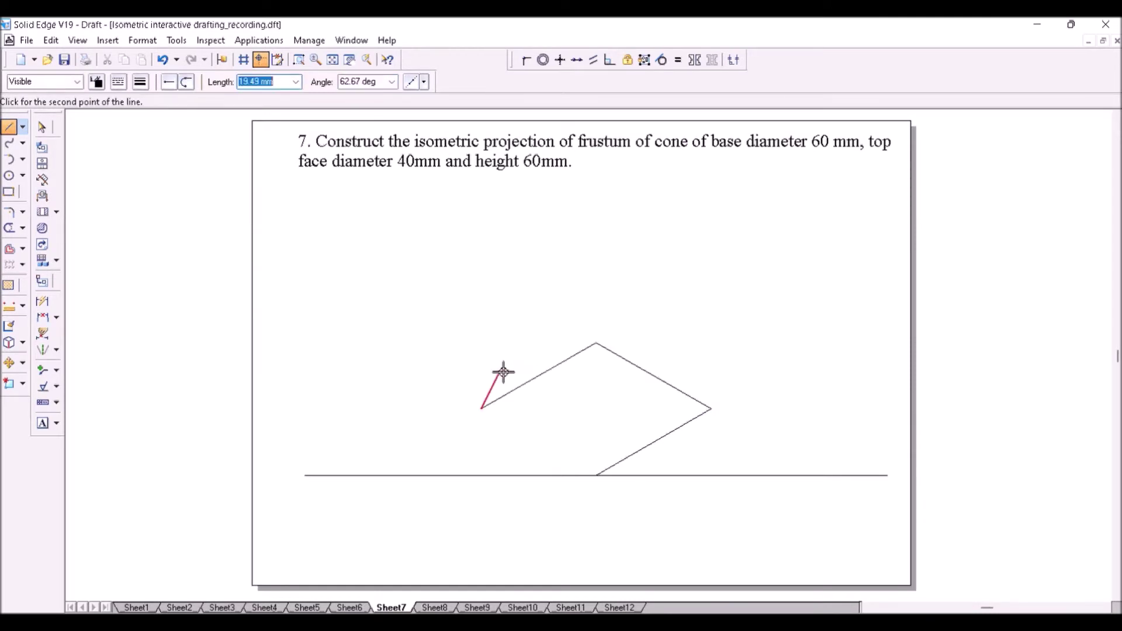
{"action": "left_click", "coordinate": [599, 472]}
- Draw the rhombus's horizontal diagonal and connect its top vertex to the midpoints of both lower sides
{"action": "left_click", "coordinate": [483, 410]}
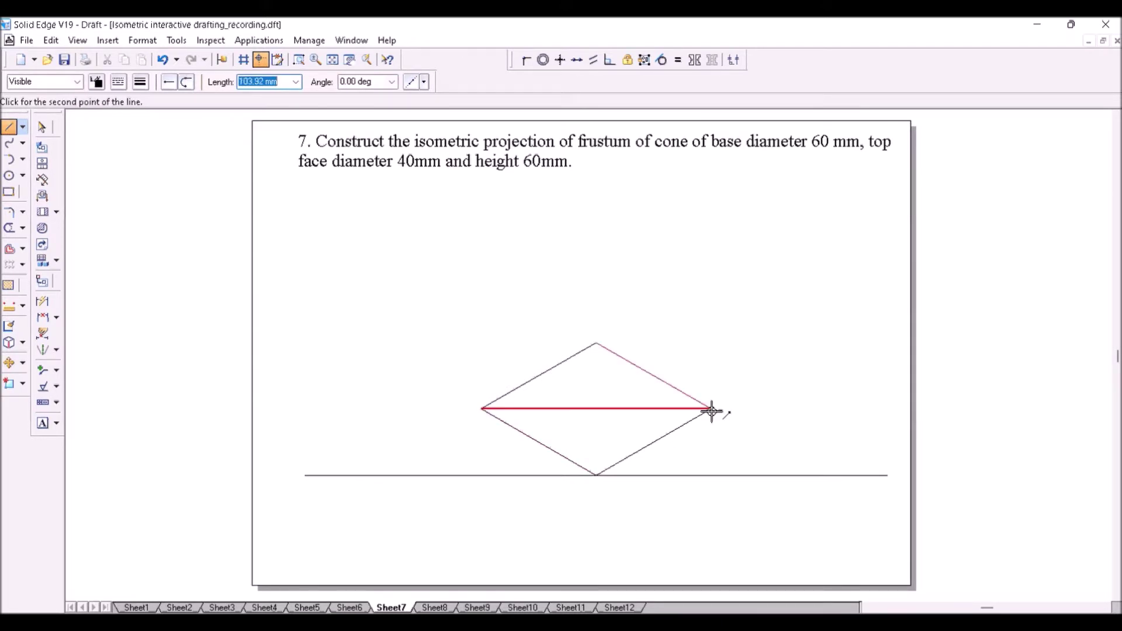
{"action": "left_click", "coordinate": [712, 410]}
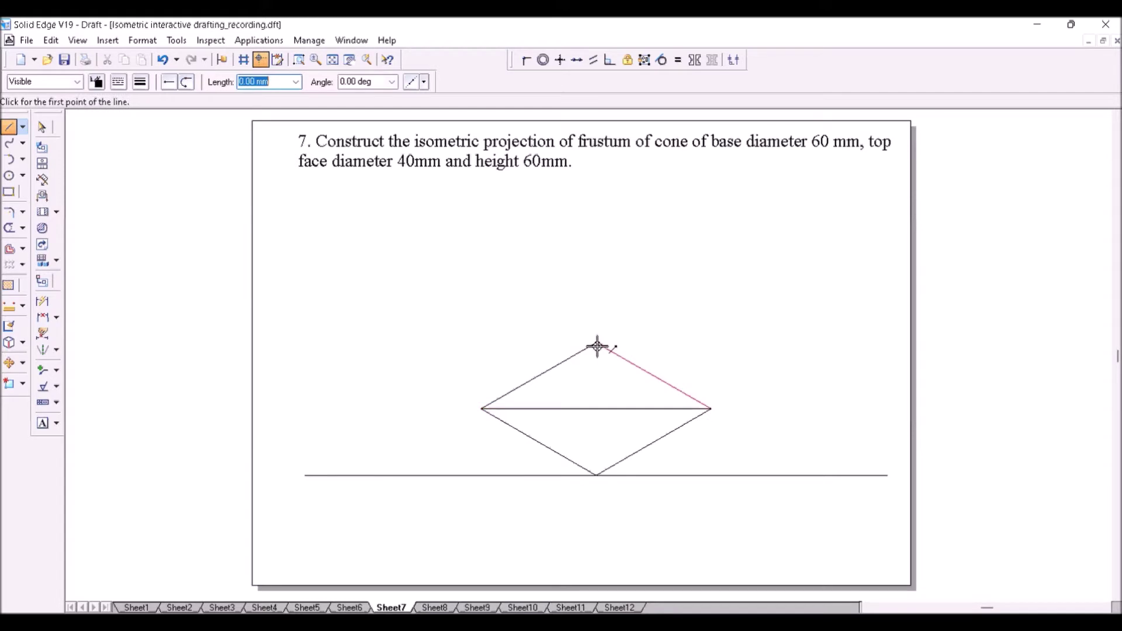
{"action": "left_click", "coordinate": [596, 346]}
{"action": "left_click", "coordinate": [542, 444]}
{"action": "left_click", "coordinate": [597, 345]}
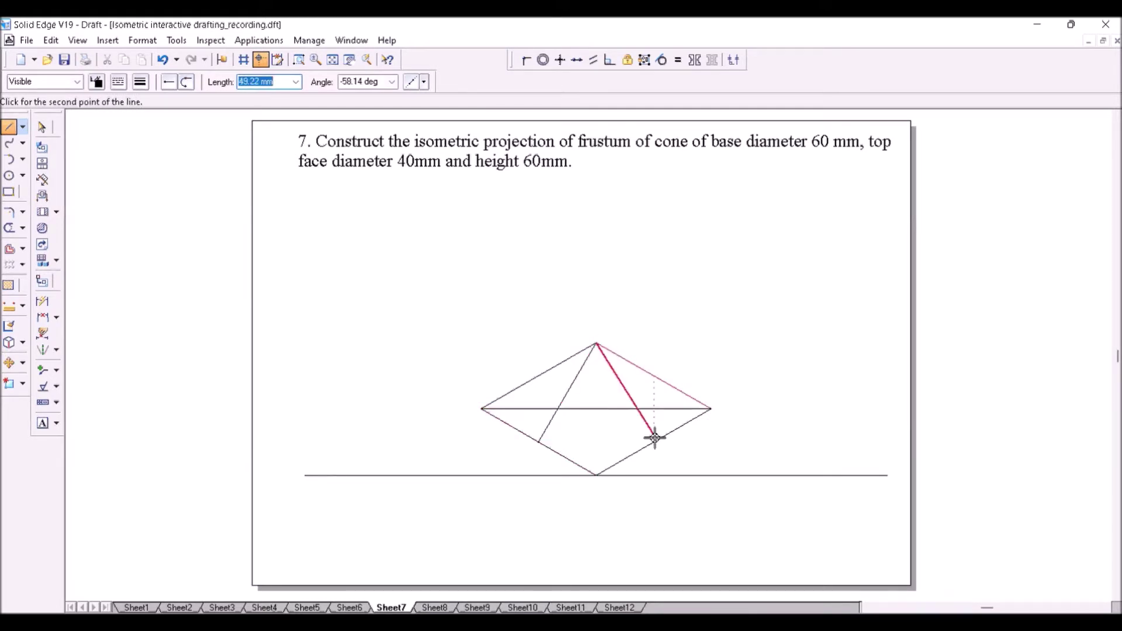
{"action": "left_click", "coordinate": [655, 439]}
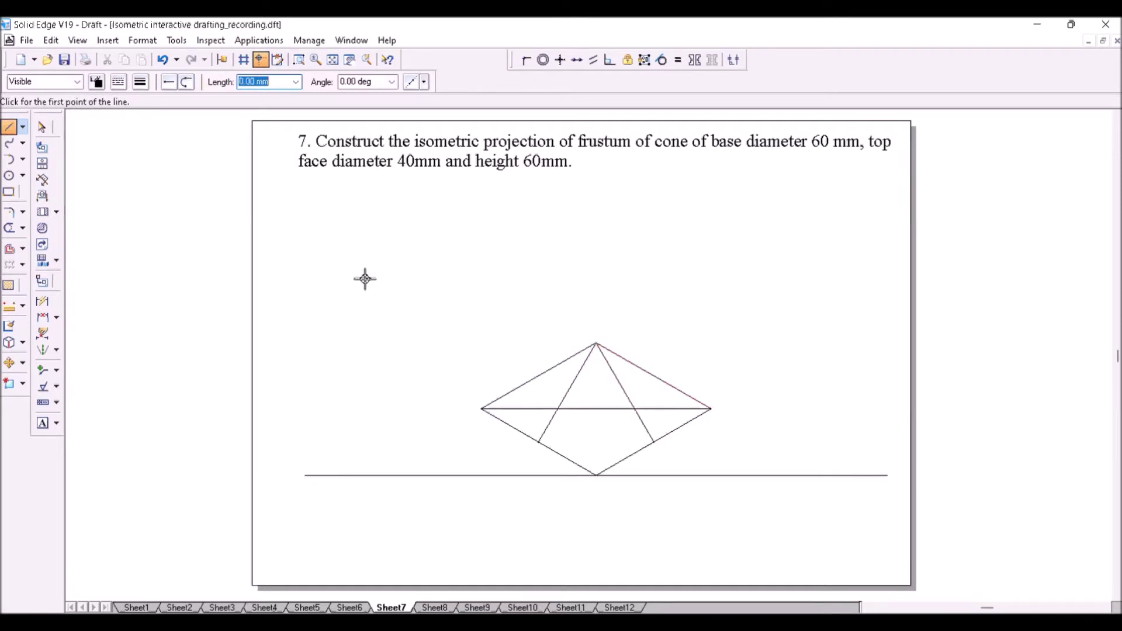
- Draw the lower ellipse arc by center point, centred on the top vertex and running between the midpoints of the lower sides
{"action": "left_click", "coordinate": [22, 177]}
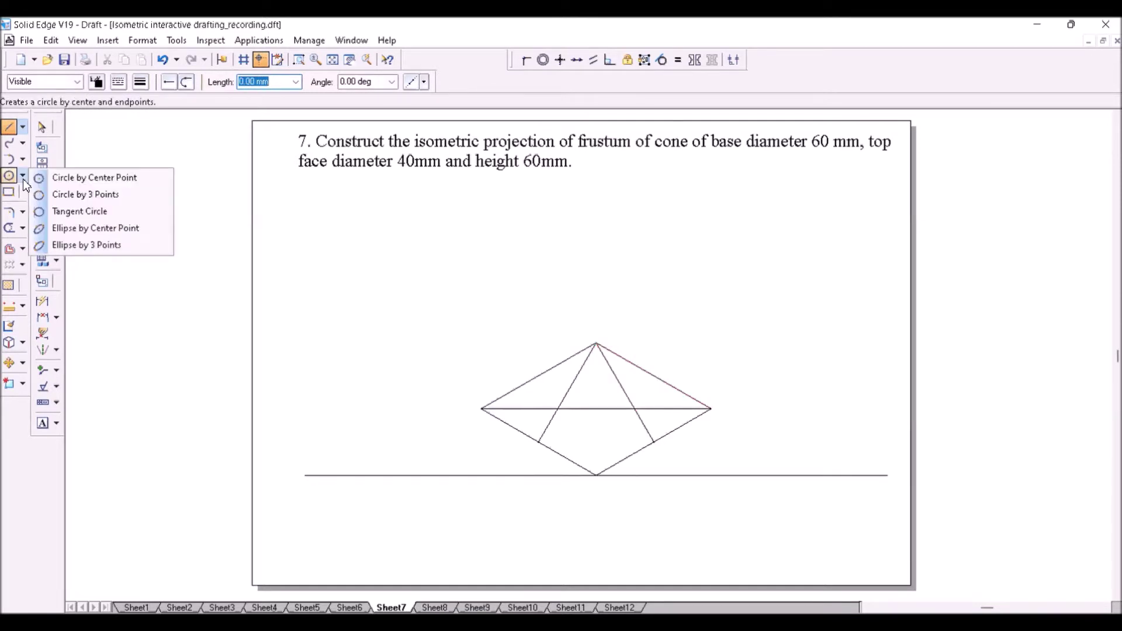
{"action": "left_click", "coordinate": [22, 158]}
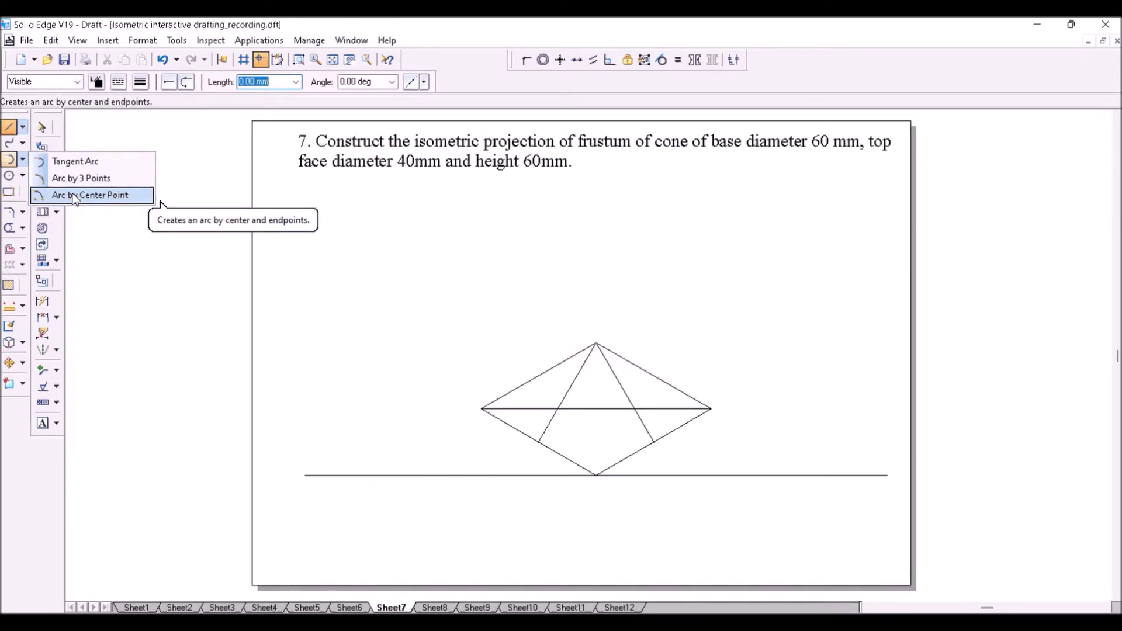
{"action": "left_click", "coordinate": [74, 196]}
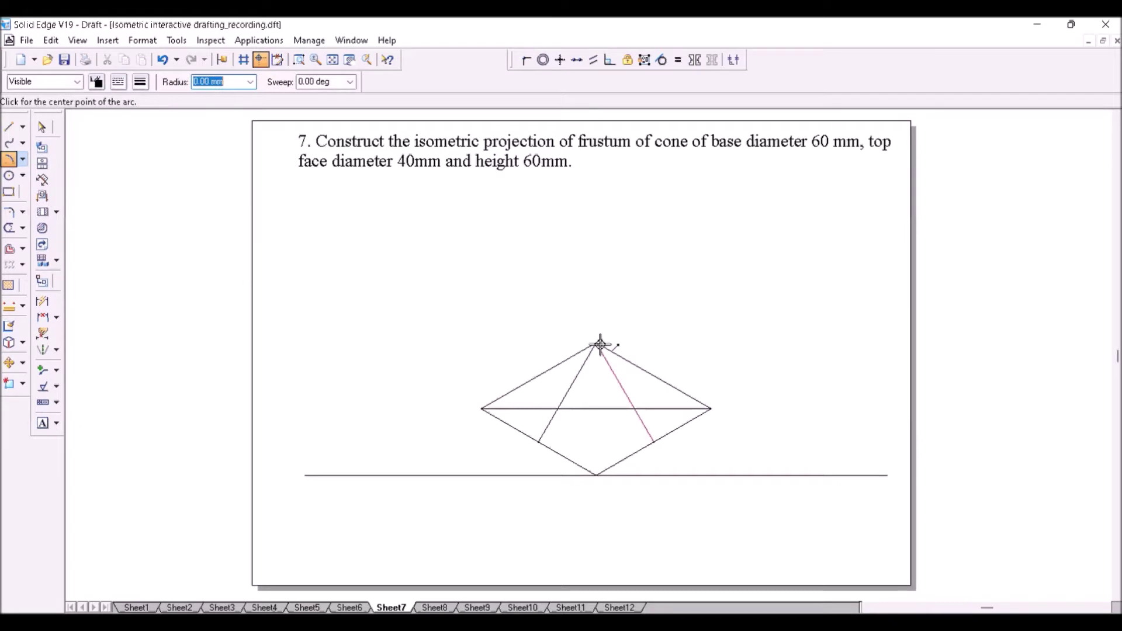
{"action": "left_click", "coordinate": [598, 345]}
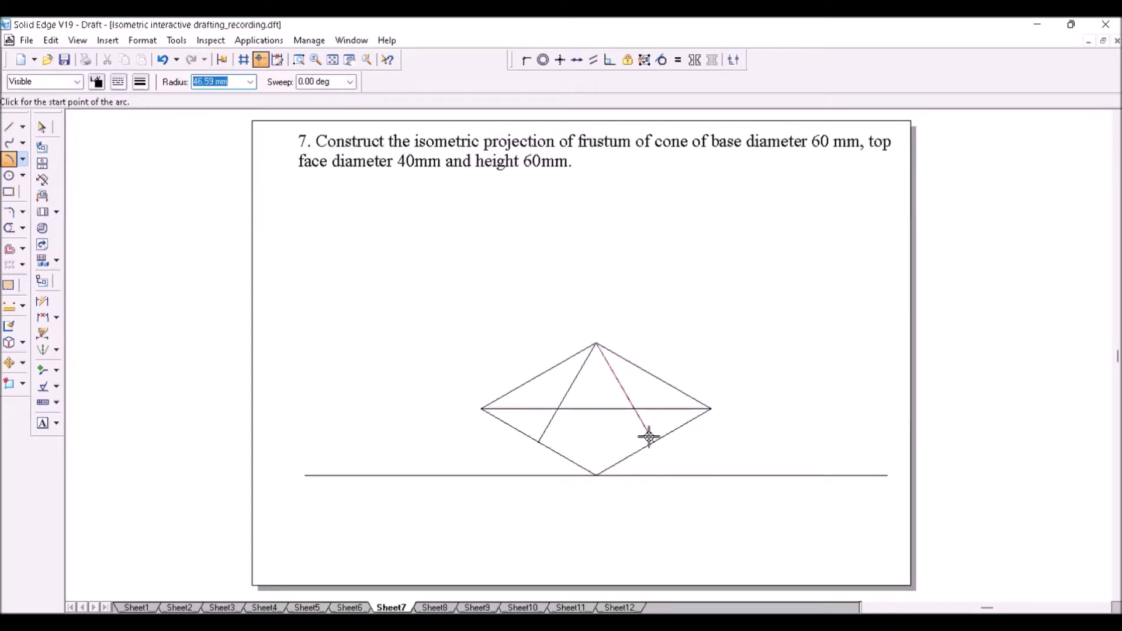
{"action": "left_click", "coordinate": [652, 442]}
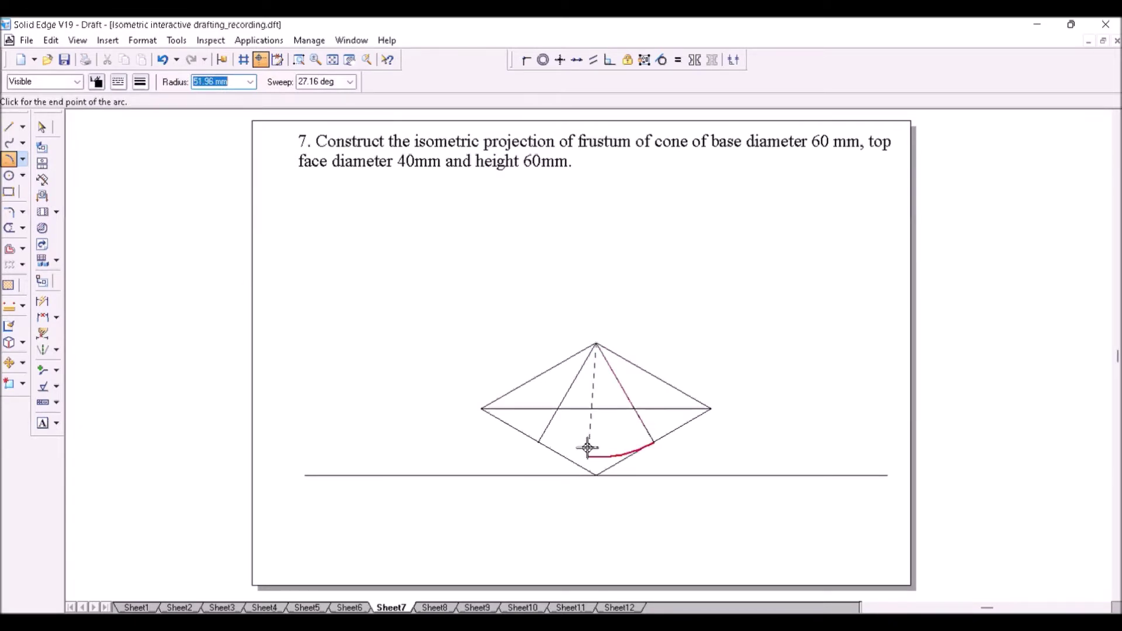
{"action": "left_click", "coordinate": [539, 444]}
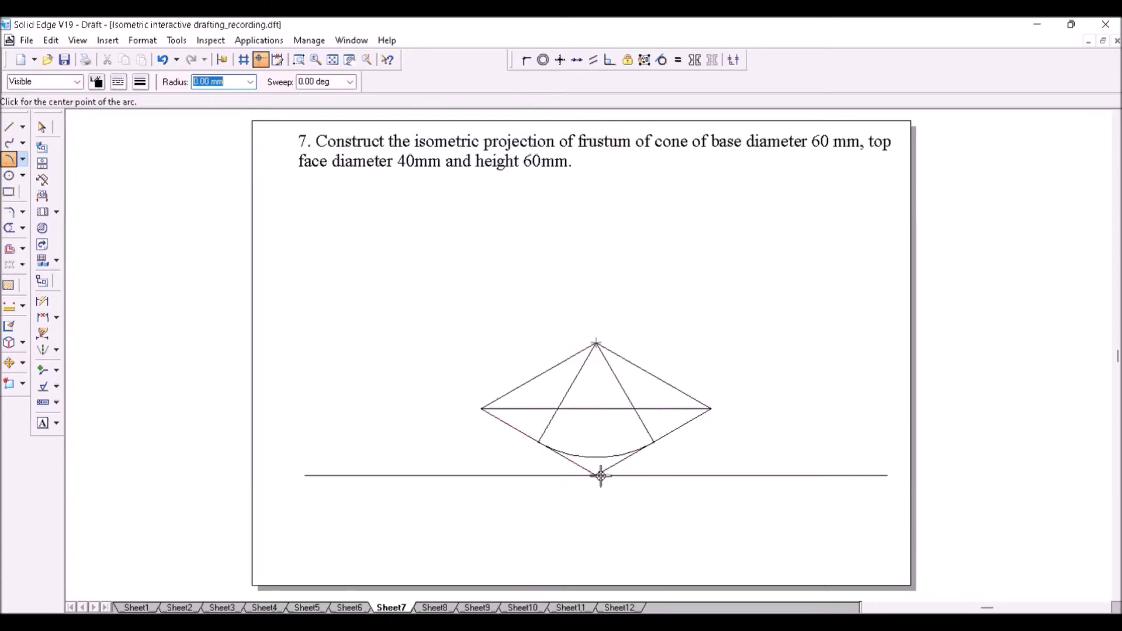
- Draw the upper ellipse arc centred on the bottom vertex, running between the midpoints of the rhombus's upper sides
{"action": "left_click", "coordinate": [597, 475]}
{"action": "left_click", "coordinate": [653, 374]}
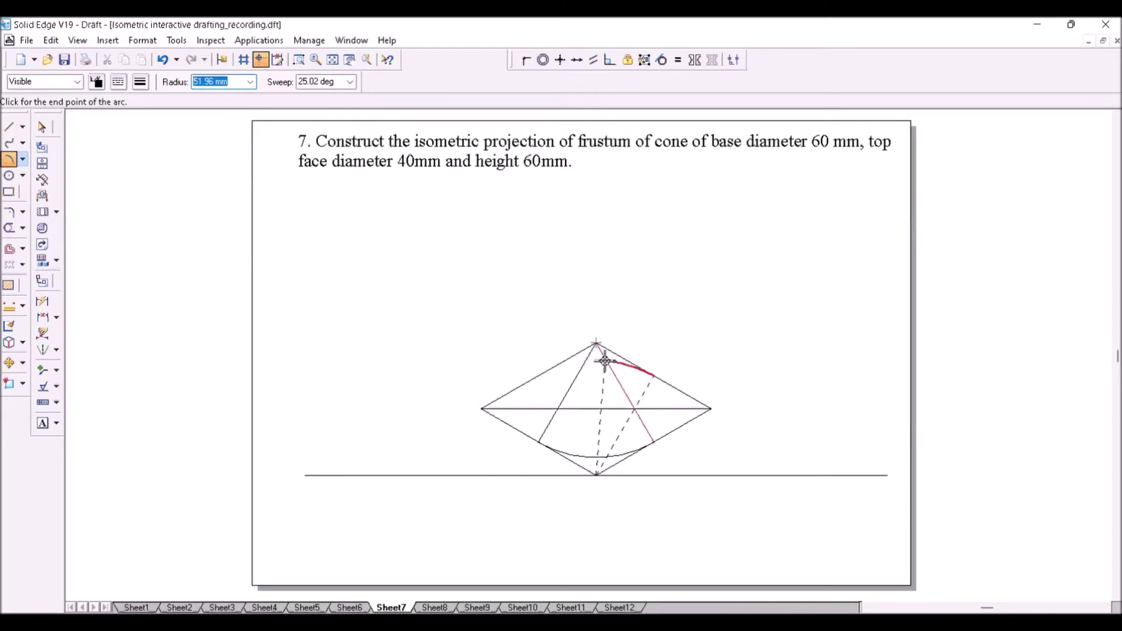
{"action": "left_click", "coordinate": [543, 375]}
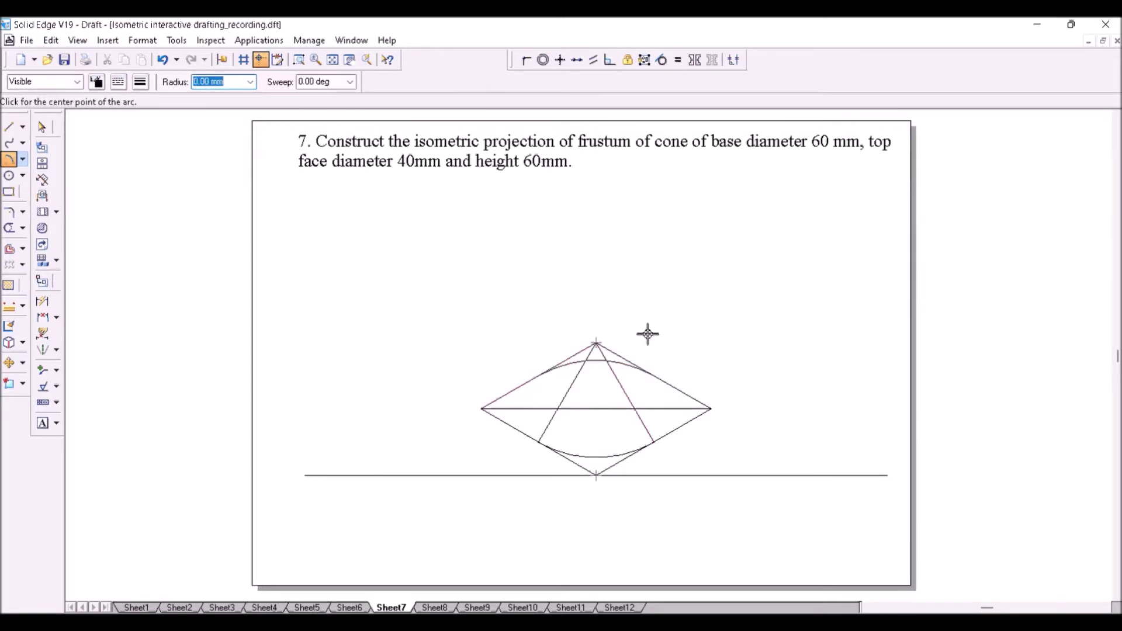
- Draw a nearly full arc around the diagonal's right intersection from the upper-right side's midpoint, and trim away its lower-left part
{"action": "left_click", "coordinate": [635, 410]}
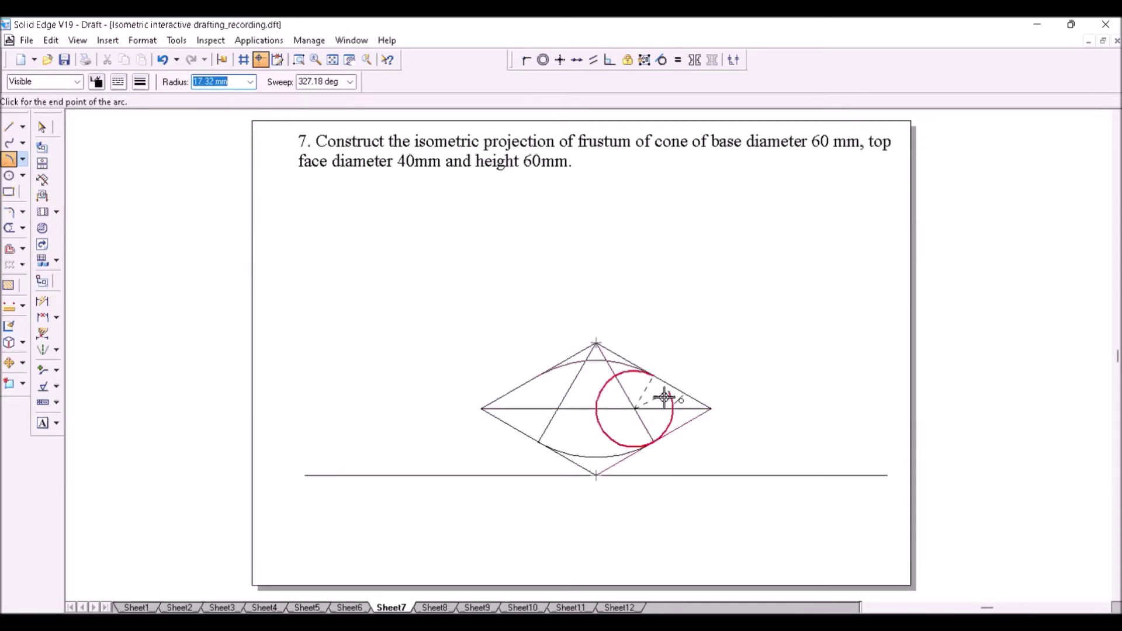
{"action": "left_click", "coordinate": [664, 398]}
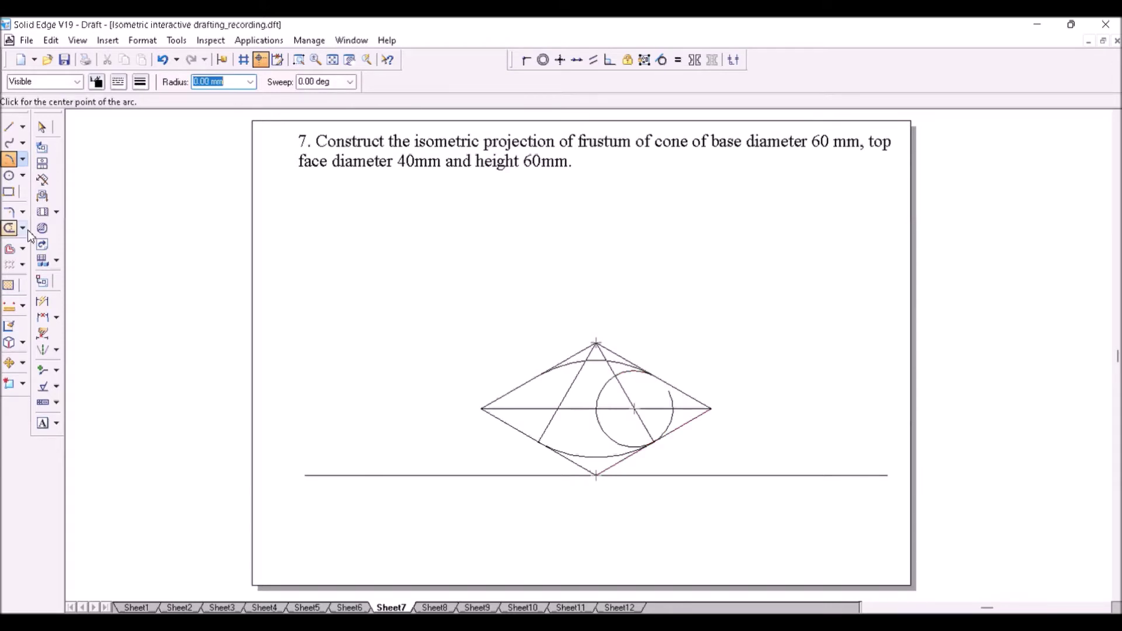
{"action": "left_click", "coordinate": [23, 229]}
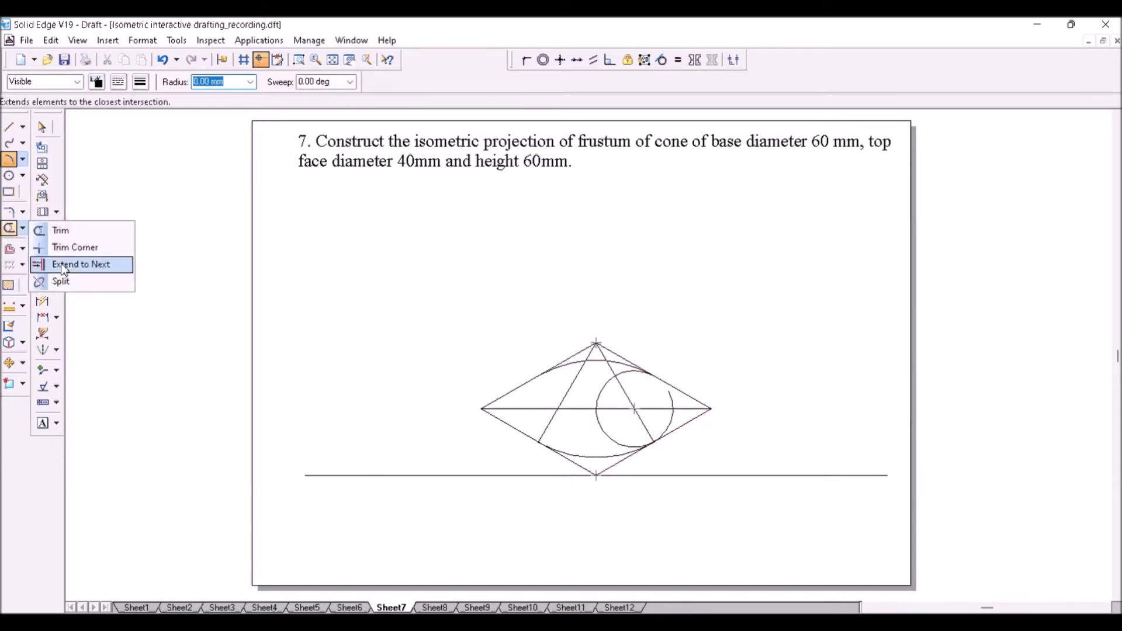
{"action": "left_click", "coordinate": [62, 234]}
{"action": "left_click_drag", "start_coordinate": [624, 440], "coordinate": [629, 445]}
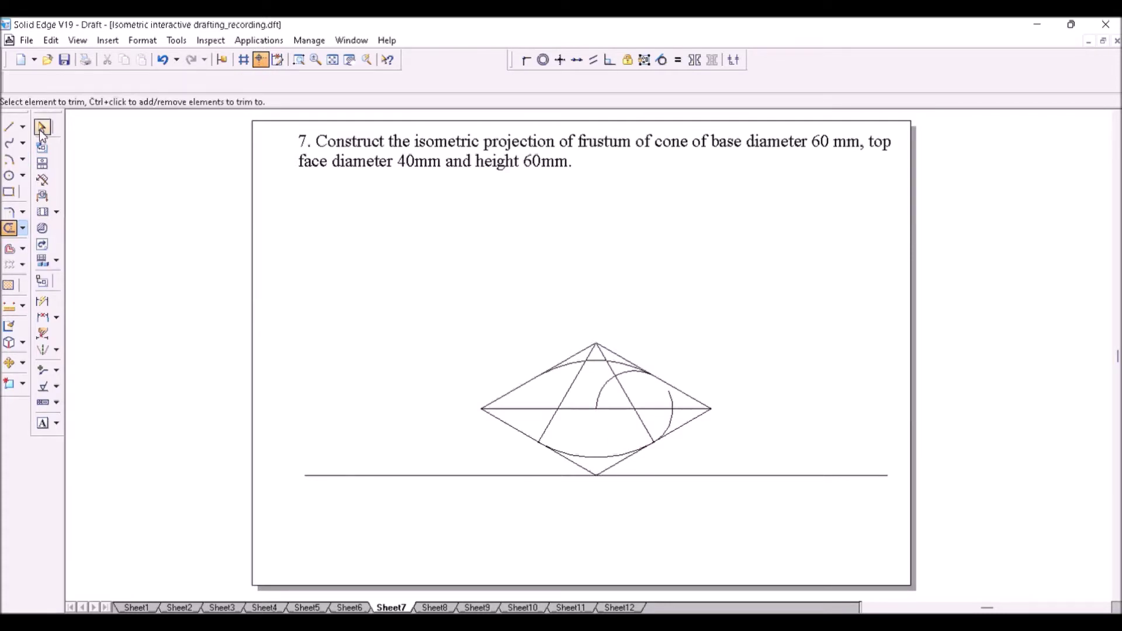
- Delete the leftover inner piece of the right arc and extend the remaining end arc up to the upper ellipse arc
{"action": "left_click", "coordinate": [41, 127]}
{"action": "left_click", "coordinate": [601, 383]}
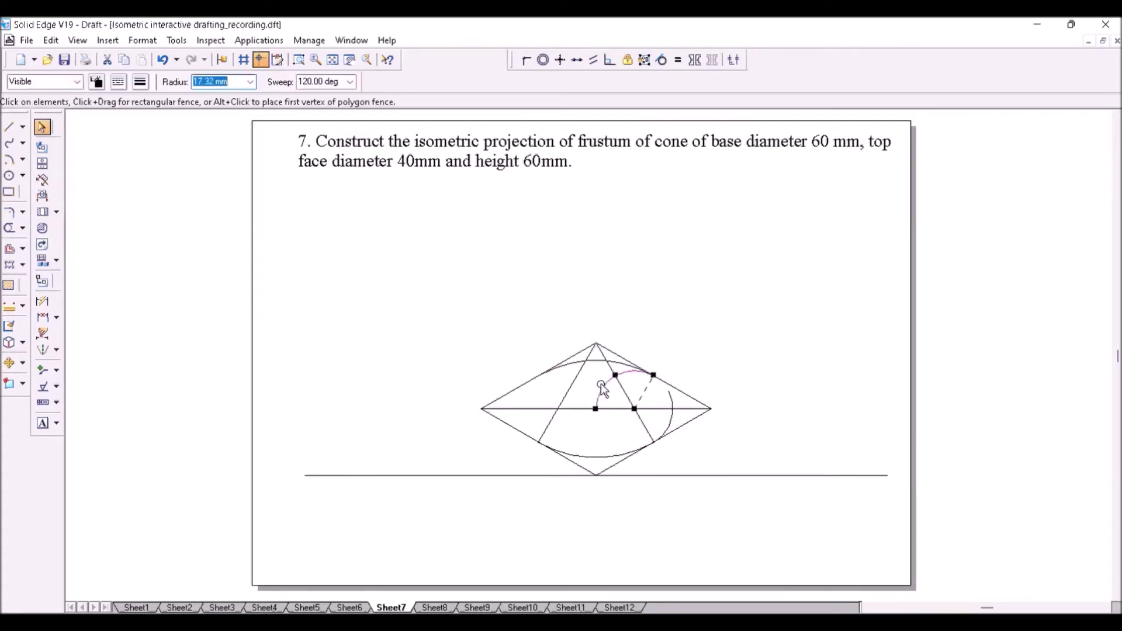
{"action": "key", "text": "Delete"}
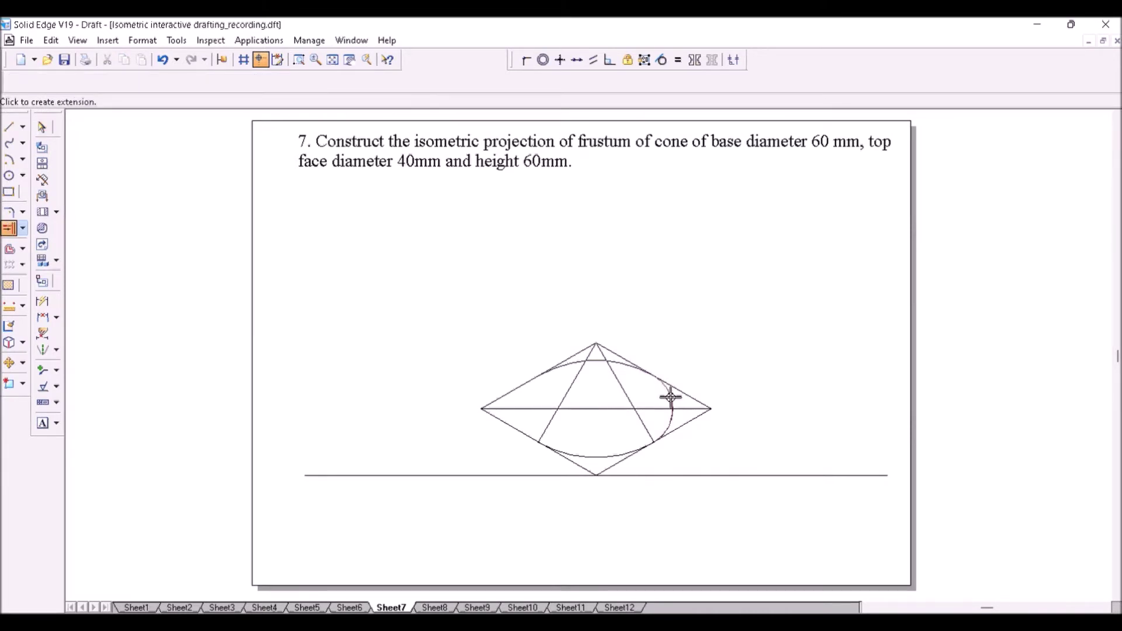
{"action": "left_click", "coordinate": [670, 397]}
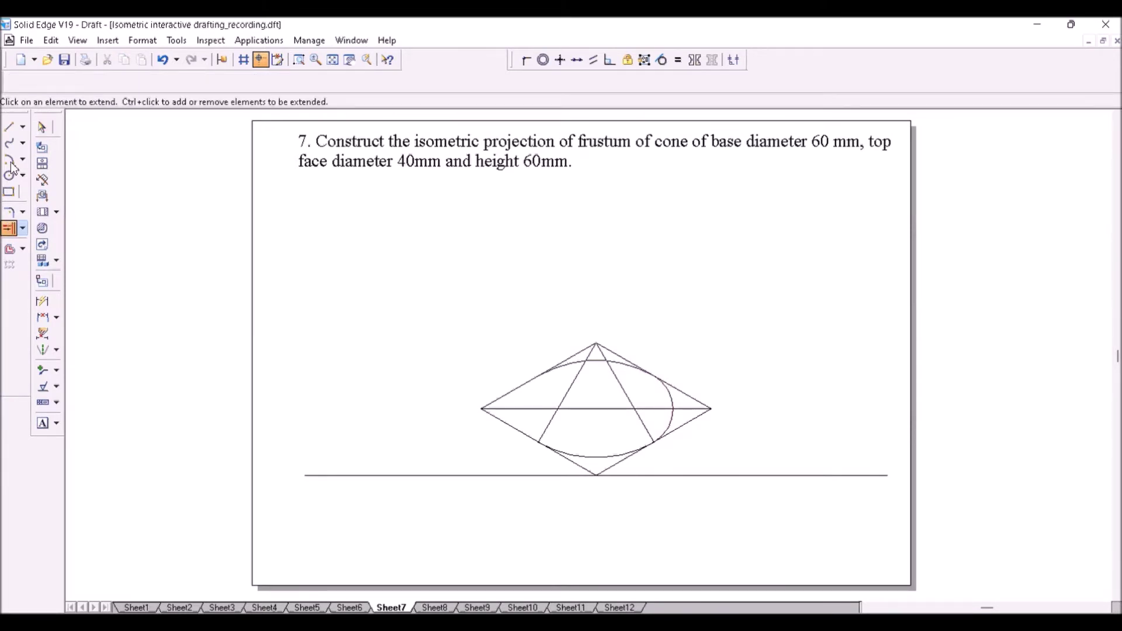
- Draw a nearly full arc centred on the diagonal's left intersection, starting at the midpoint of the lower-left side
{"action": "left_click", "coordinate": [10, 160]}
{"action": "left_click", "coordinate": [559, 408]}
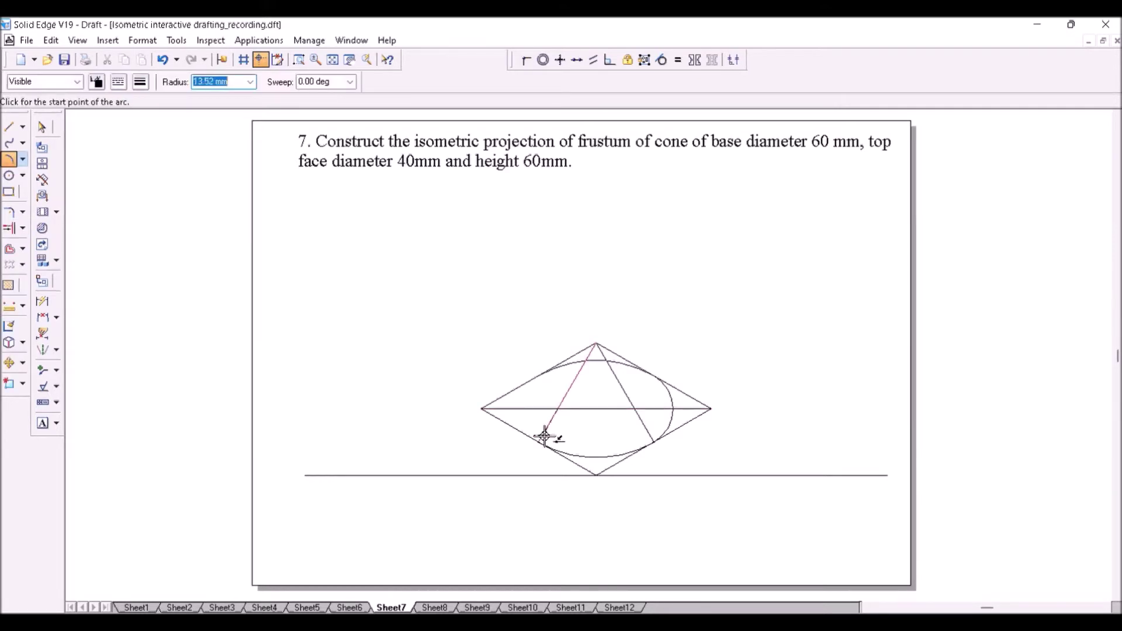
{"action": "left_click", "coordinate": [539, 442]}
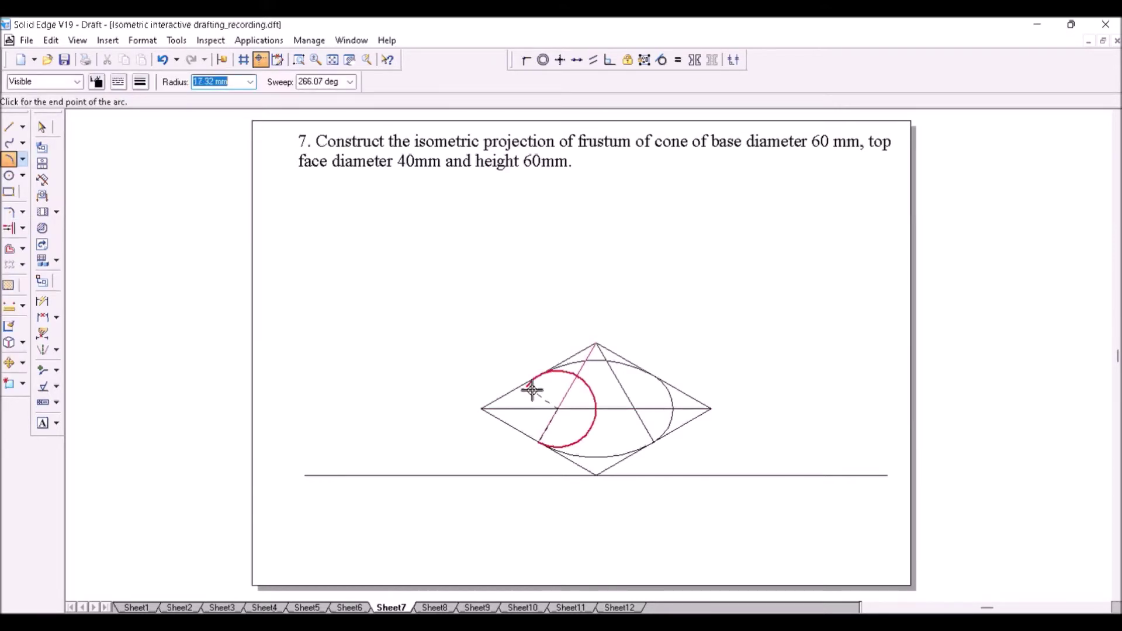
{"action": "left_click", "coordinate": [531, 389]}
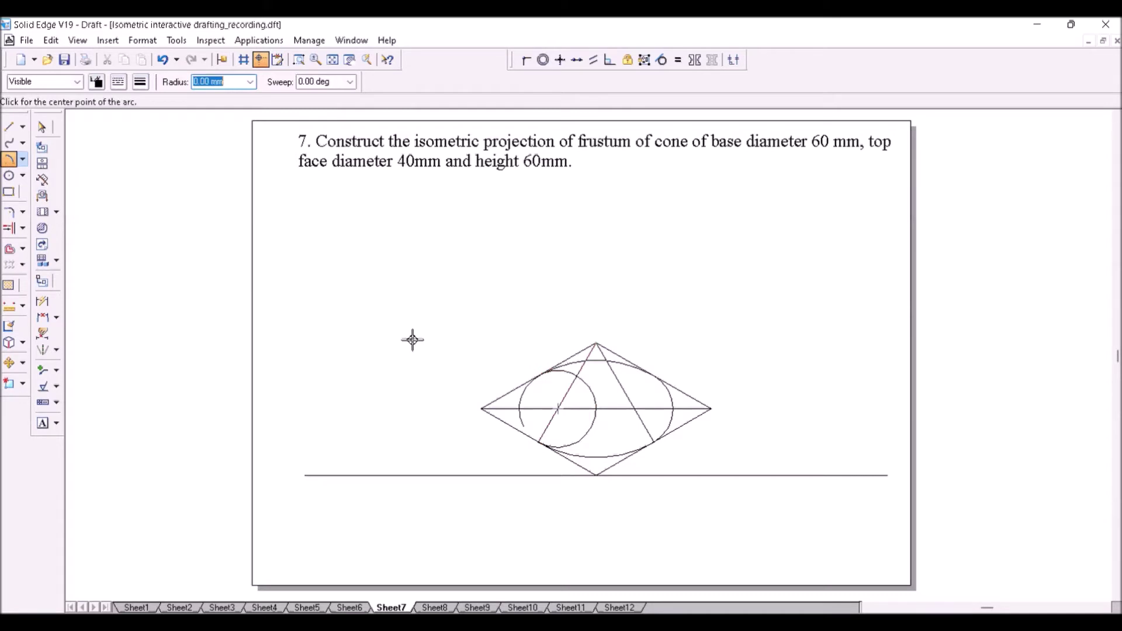
- Trim the left arc's inner portion inside the ellipse and delete the leftover half-circle piece
{"action": "left_click", "coordinate": [22, 228]}
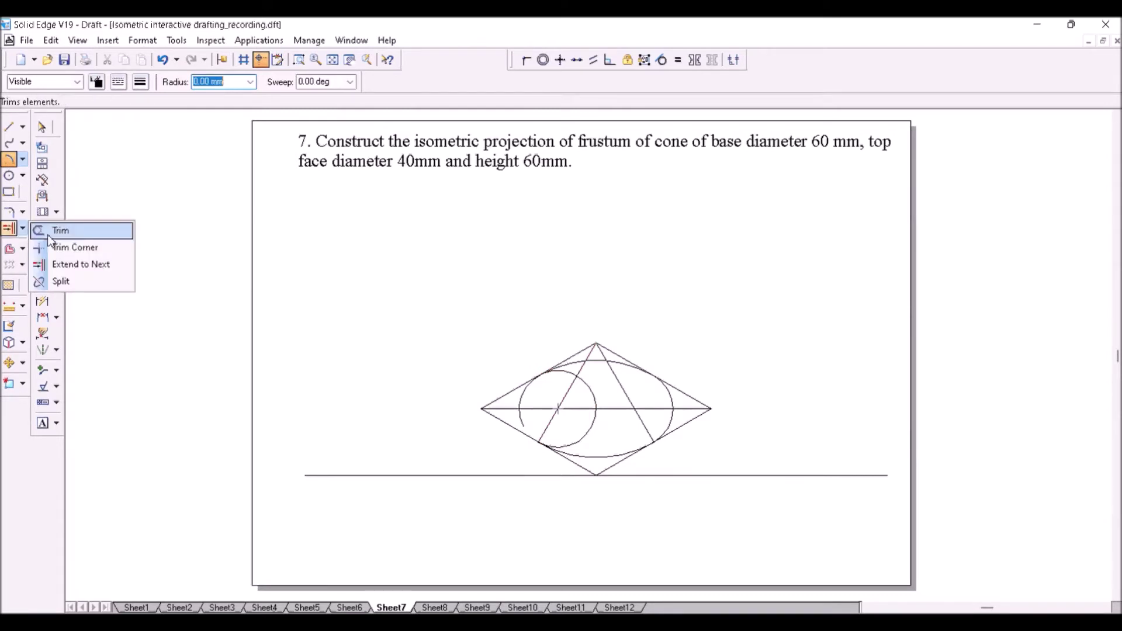
{"action": "left_click", "coordinate": [59, 231]}
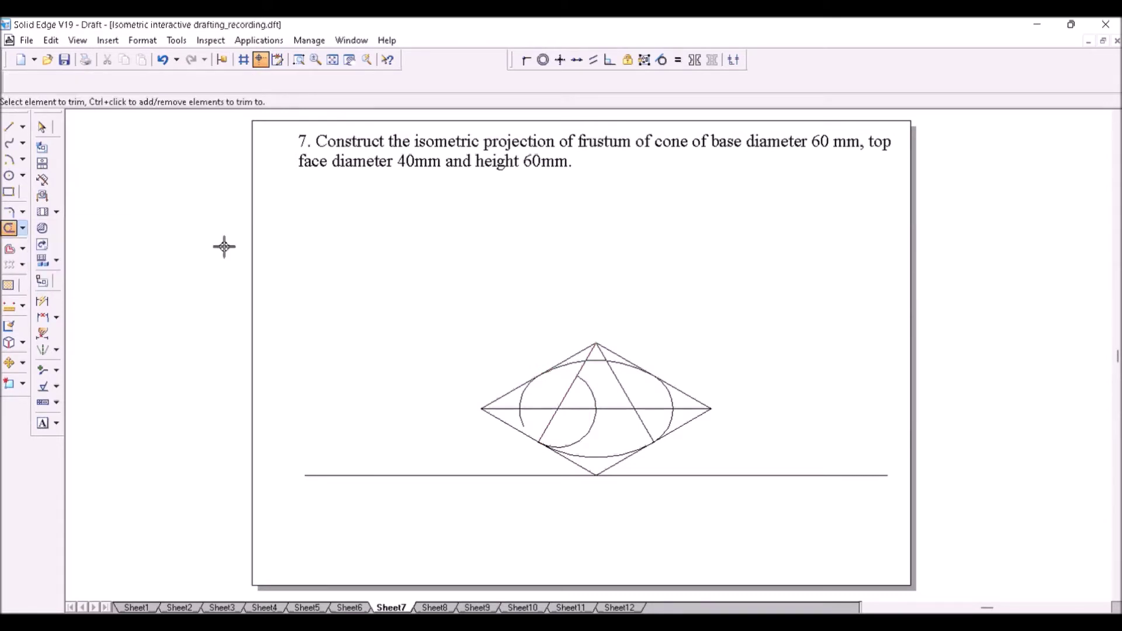
{"action": "key", "text": "Escape"}
{"action": "left_click", "coordinate": [591, 394]}
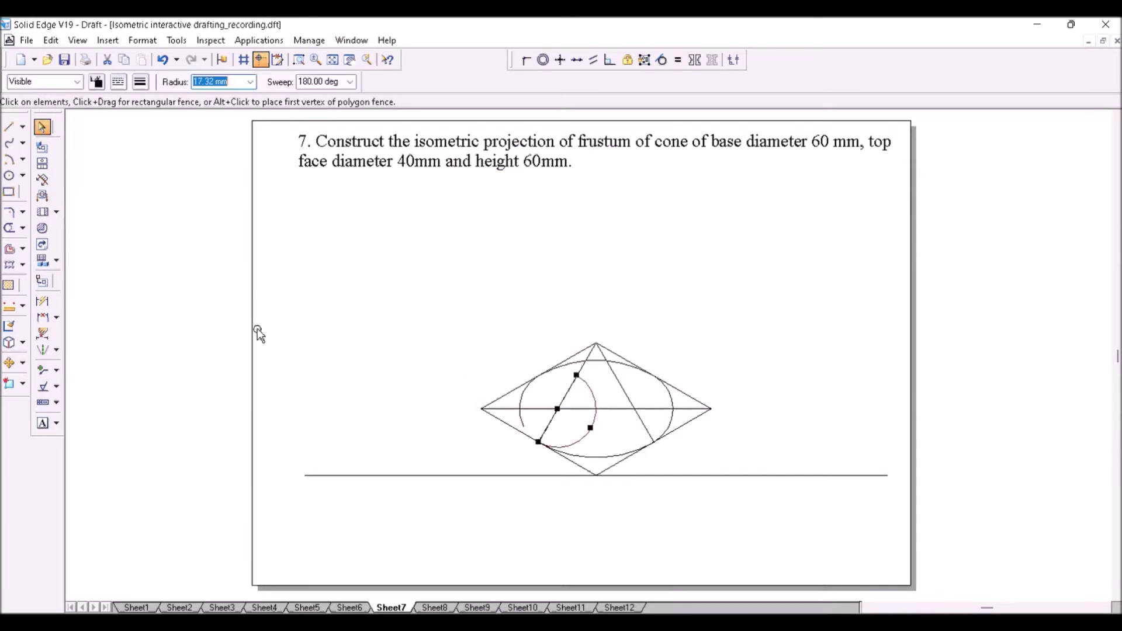
{"action": "key", "text": "Delete"}
- Extend the remaining left arc to the next intersection at the lower-left side to close the base ellipse
{"action": "left_click", "coordinate": [22, 228]}
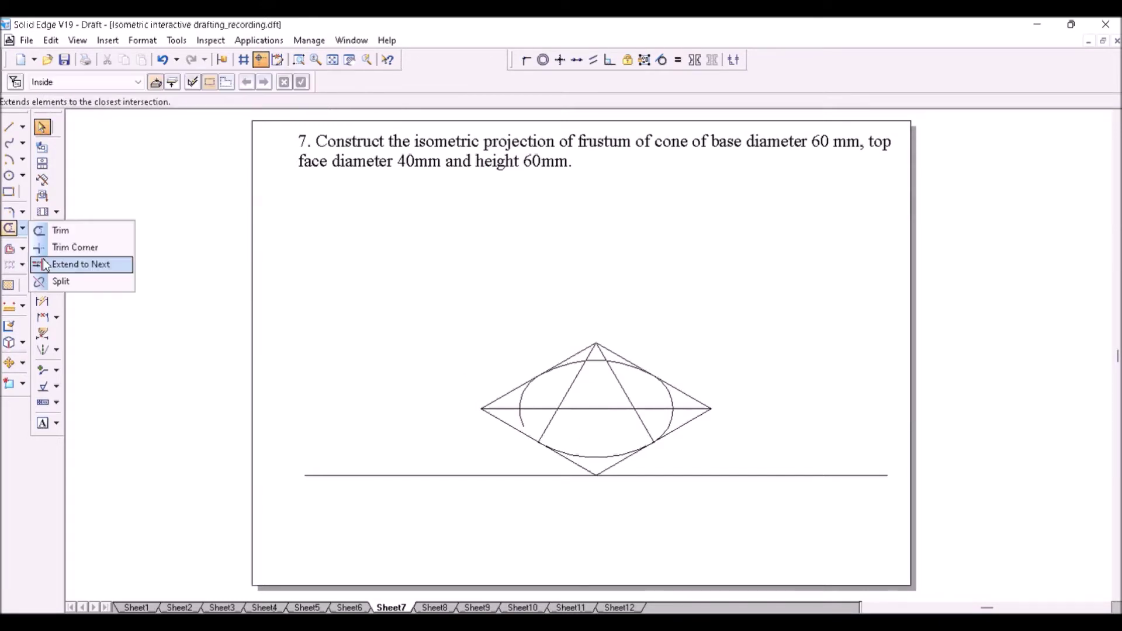
{"action": "left_click", "coordinate": [45, 266]}
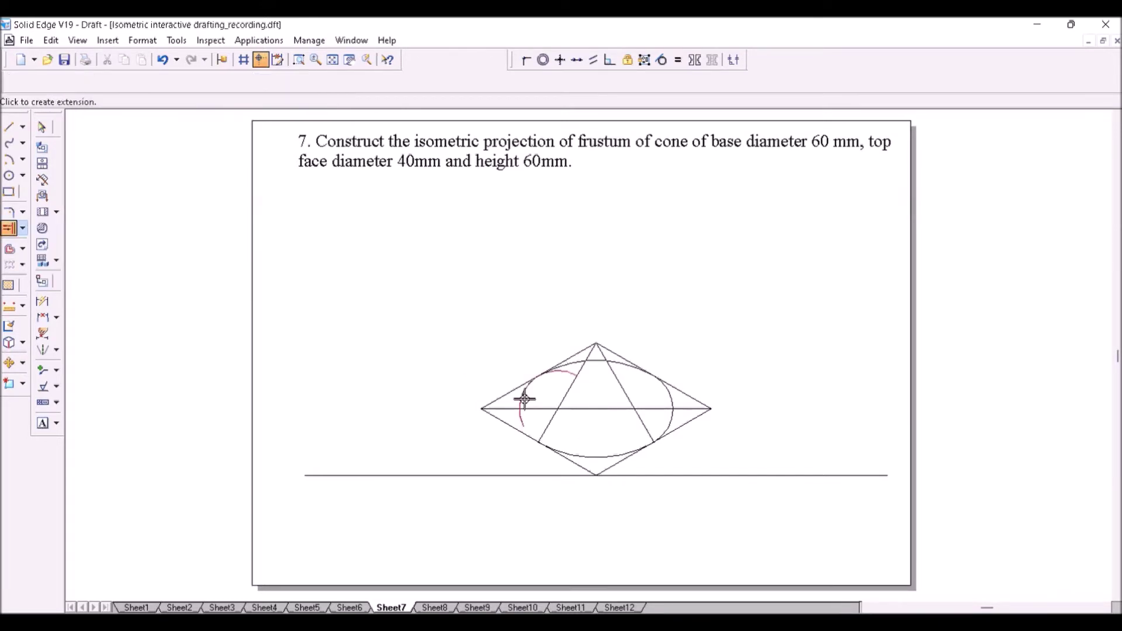
{"action": "left_click", "coordinate": [524, 399]}
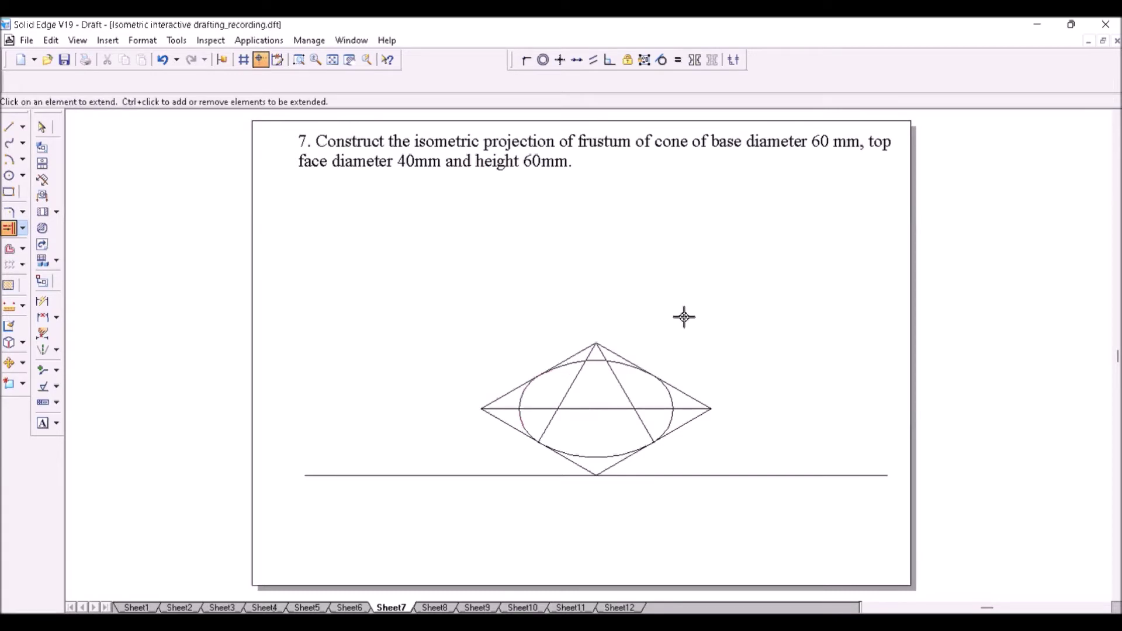
- Draw a 60 mm vertical axis line at 90° upward from the midpoint of the rhombus's horizontal diagonal
{"action": "left_click", "coordinate": [8, 127]}
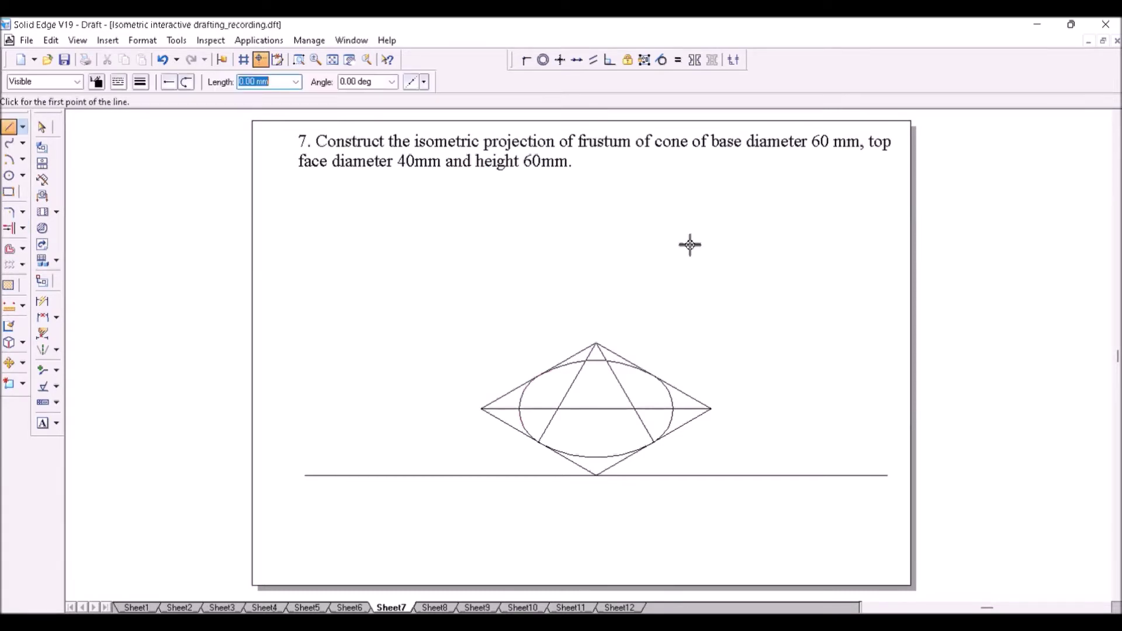
{"action": "left_click", "coordinate": [600, 410]}
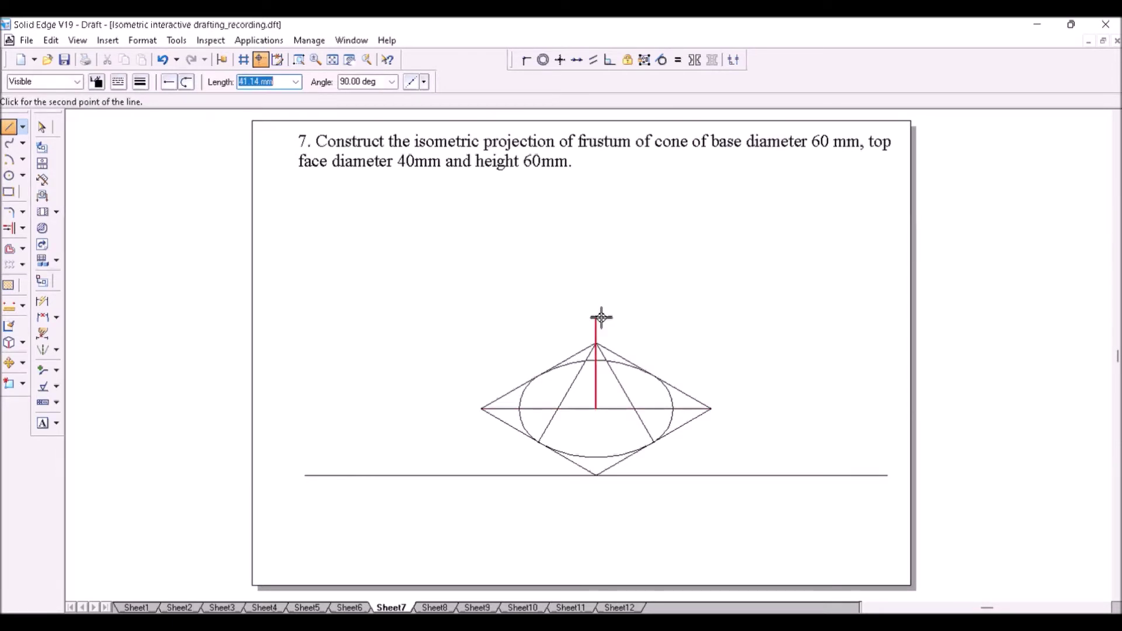
{"action": "type", "text": "60"}
{"action": "key", "text": "Tab"}
{"action": "type", "text": "9"}
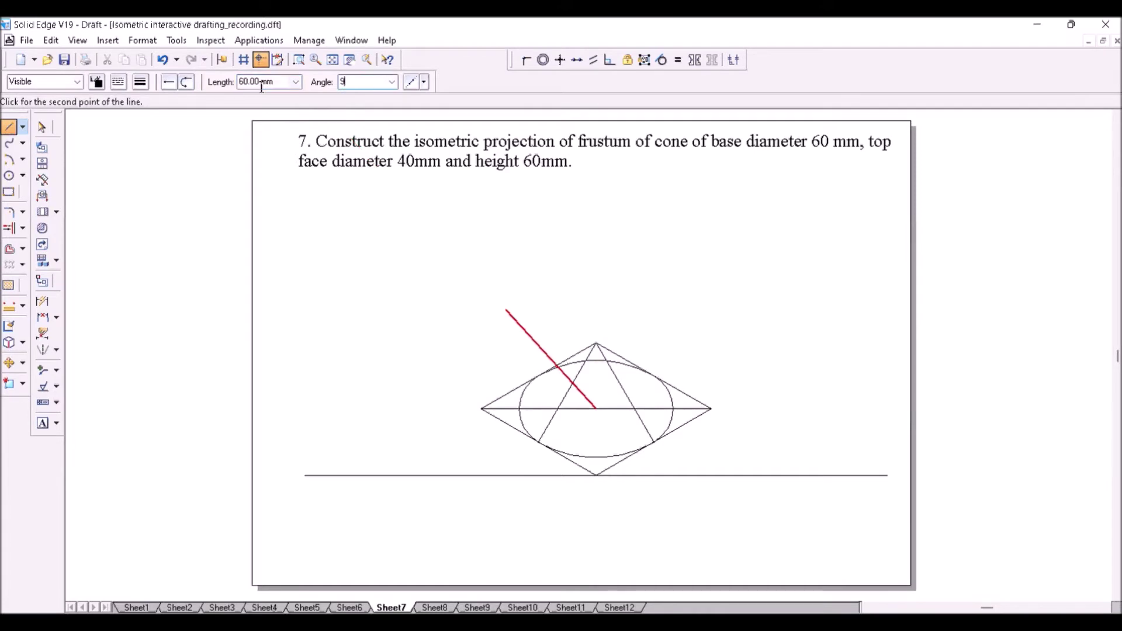
{"action": "type", "text": "0"}
{"action": "key", "text": "Return"}
{"action": "key", "text": "Escape"}
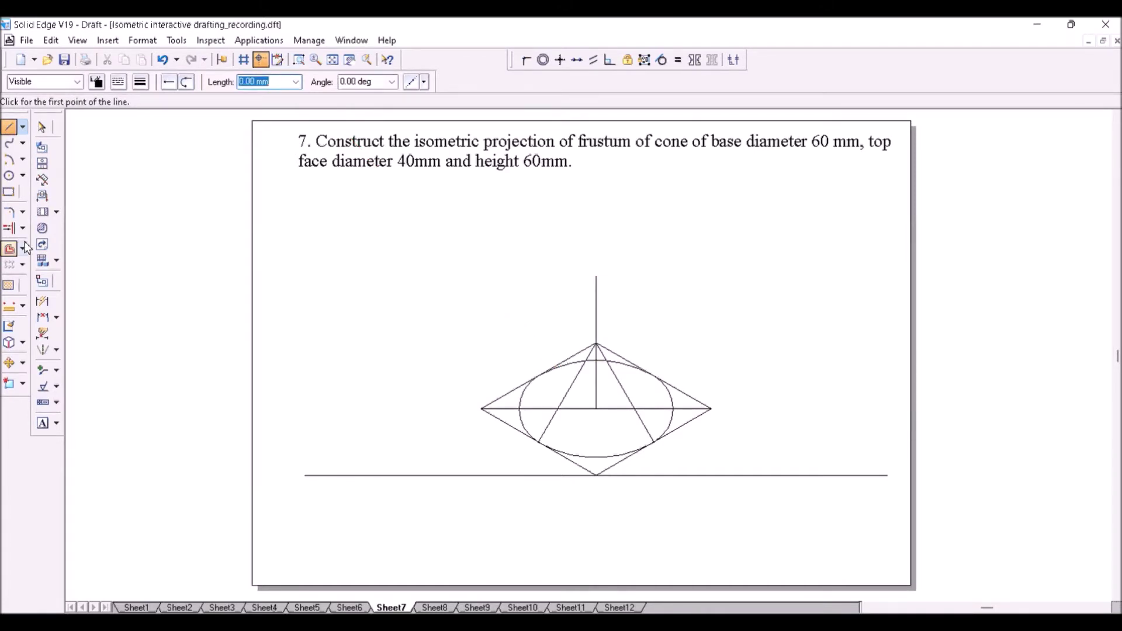
- Copy the four arcs of the base ellipse from the axis's lower end to its upper end
{"action": "left_click", "coordinate": [24, 363]}
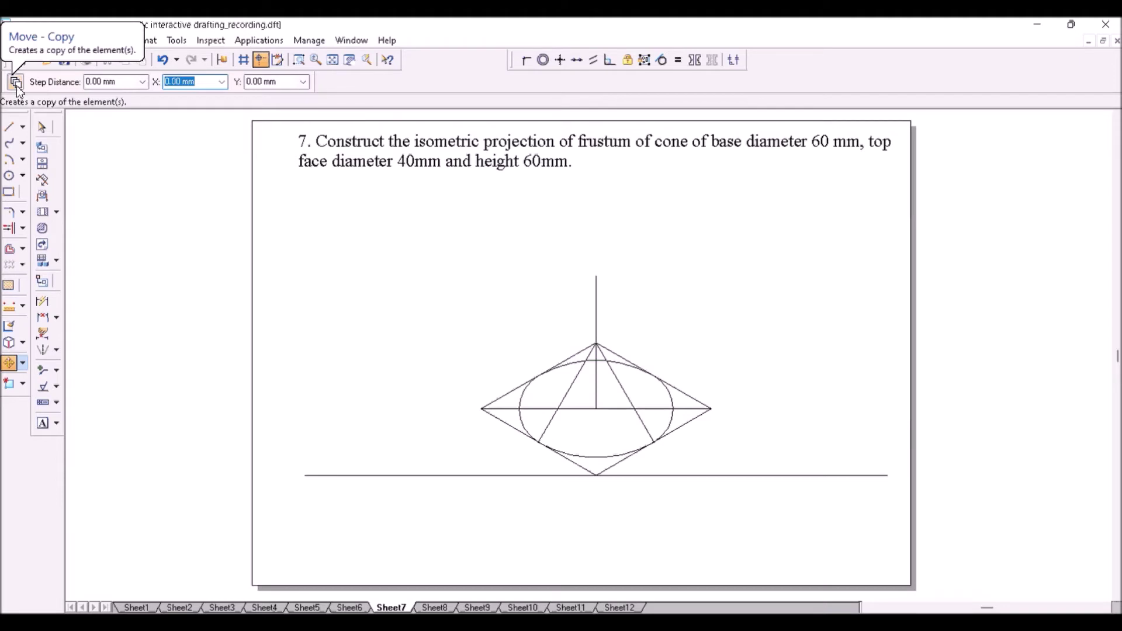
{"action": "left_click", "coordinate": [16, 83]}
{"action": "left_click", "coordinate": [525, 402]}
{"action": "left_click", "coordinate": [659, 399]}
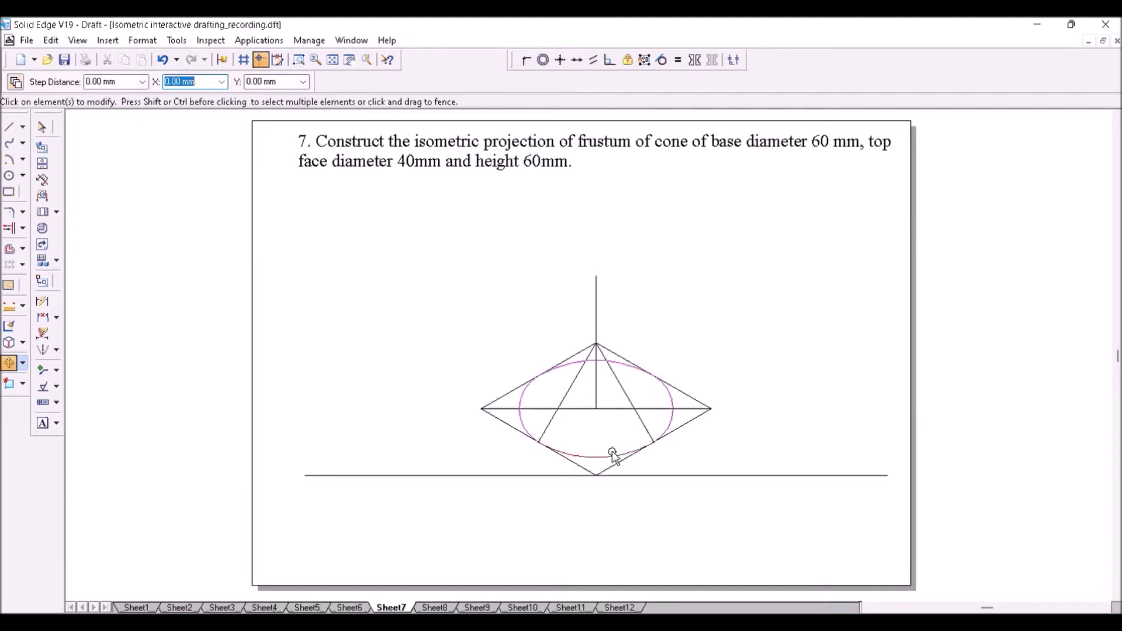
{"action": "left_click", "coordinate": [611, 453], "text": "shift"}
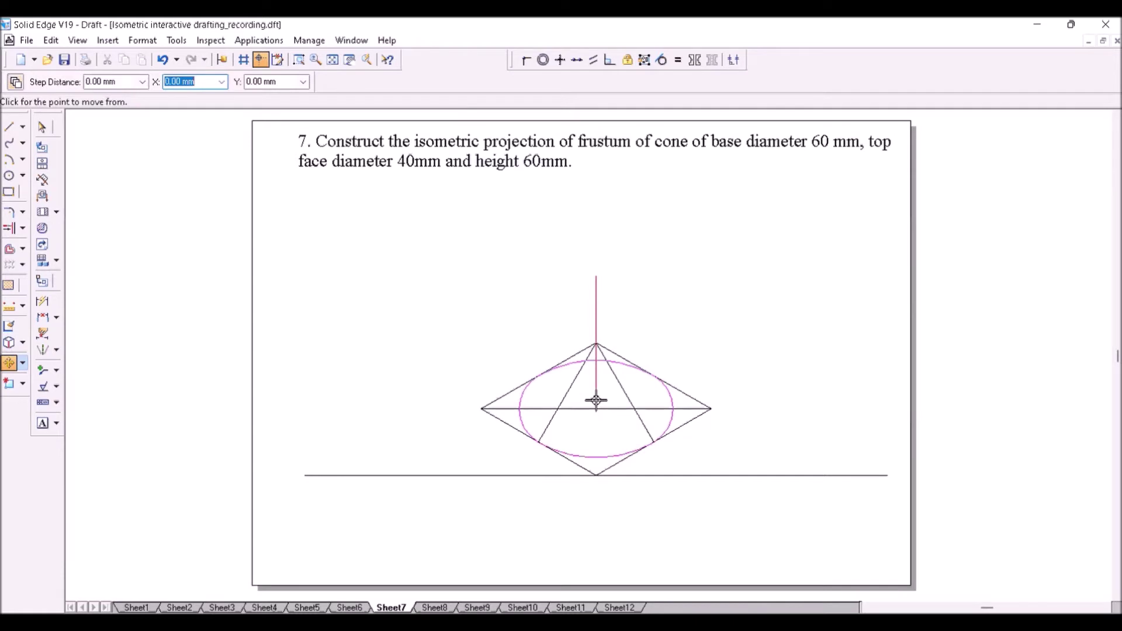
{"action": "left_click", "coordinate": [596, 400]}
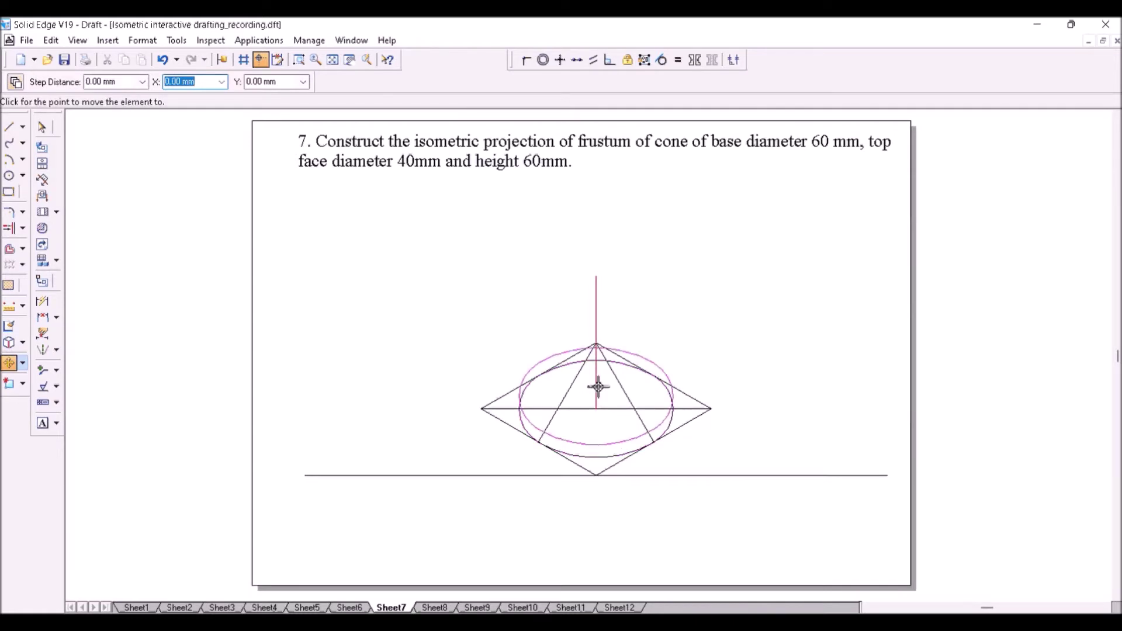
{"action": "left_click", "coordinate": [597, 278]}
- Scale the copied upper ellipse by a factor of 40/60 about the axis's upper endpoint
{"action": "left_click", "coordinate": [22, 363]}
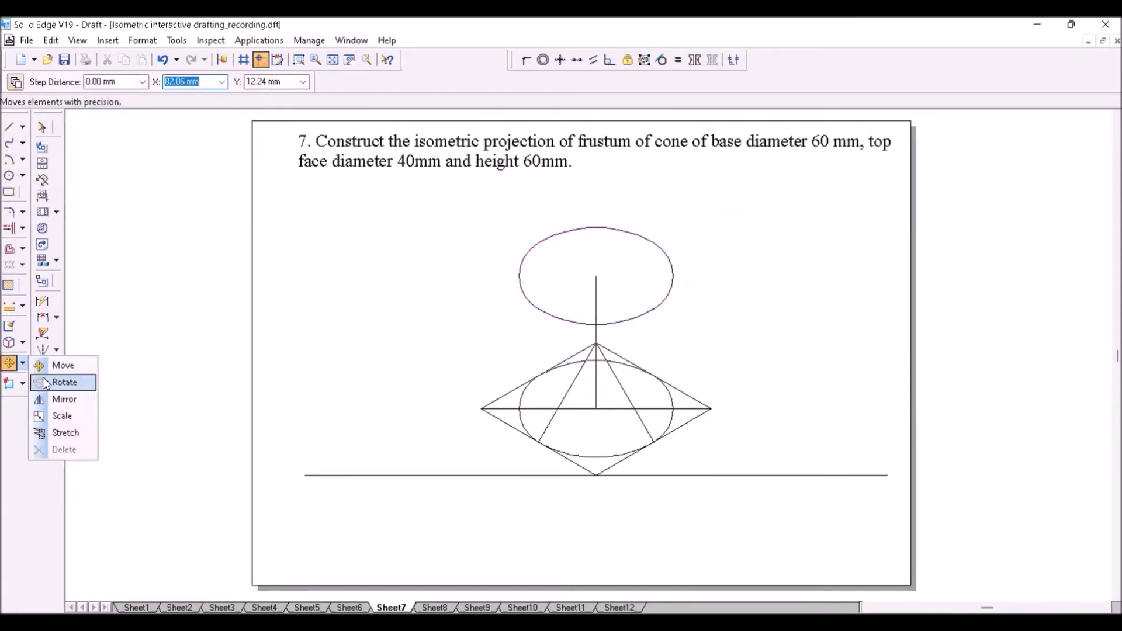
{"action": "left_click", "coordinate": [62, 416]}
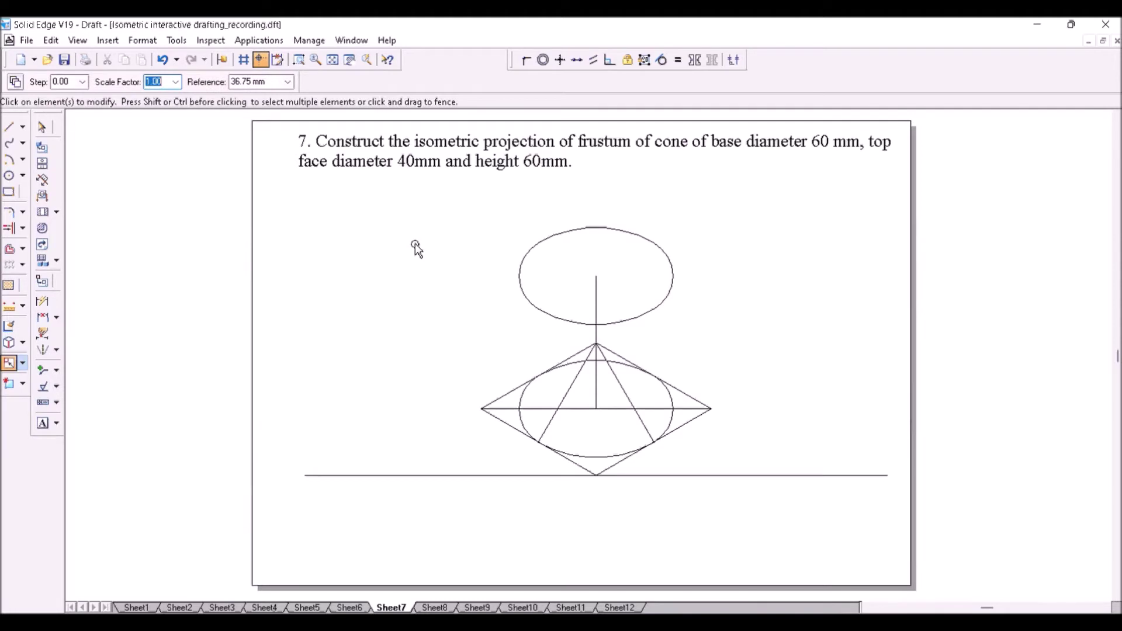
{"action": "left_click_drag", "start_coordinate": [486, 206], "coordinate": [708, 337]}
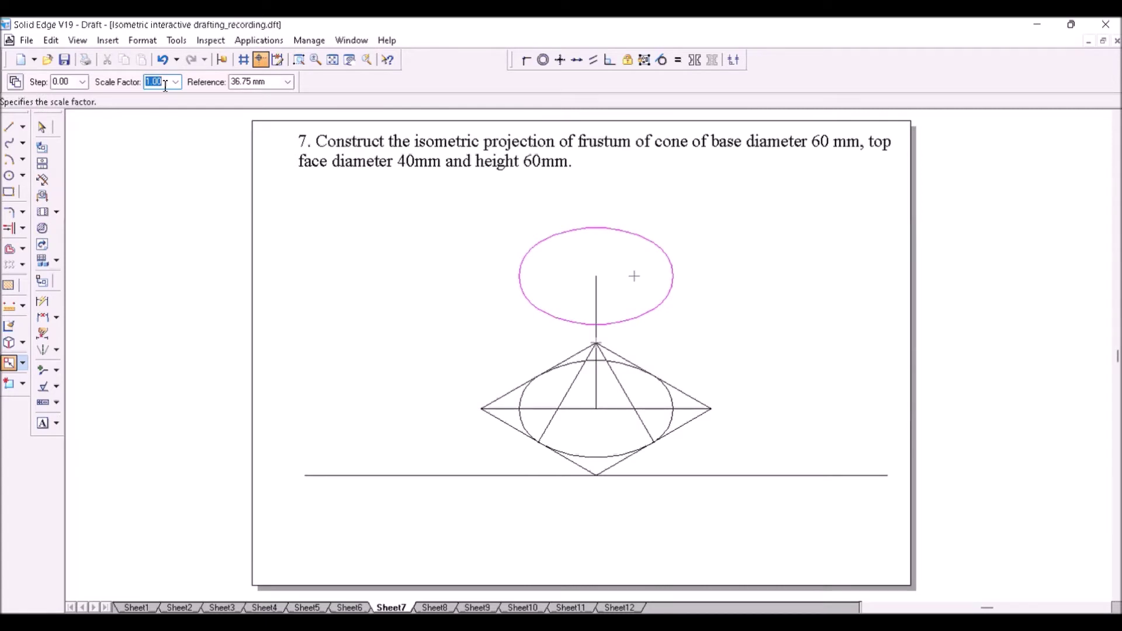
{"action": "type", "text": "40/60"}
{"action": "key", "text": "Tab"}
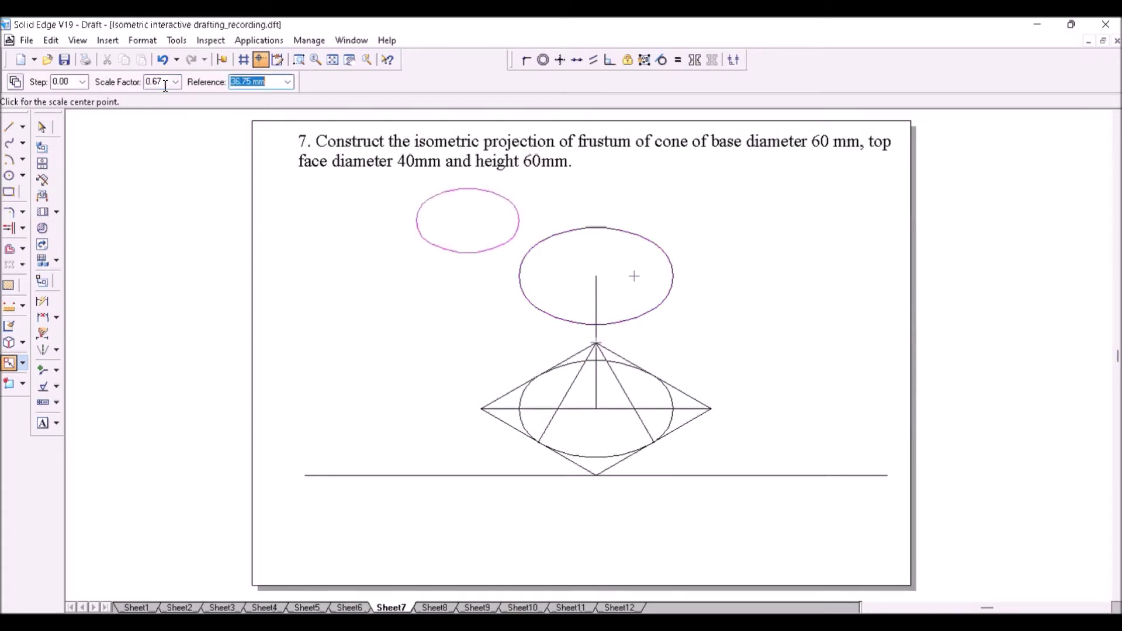
{"action": "left_click", "coordinate": [598, 278]}
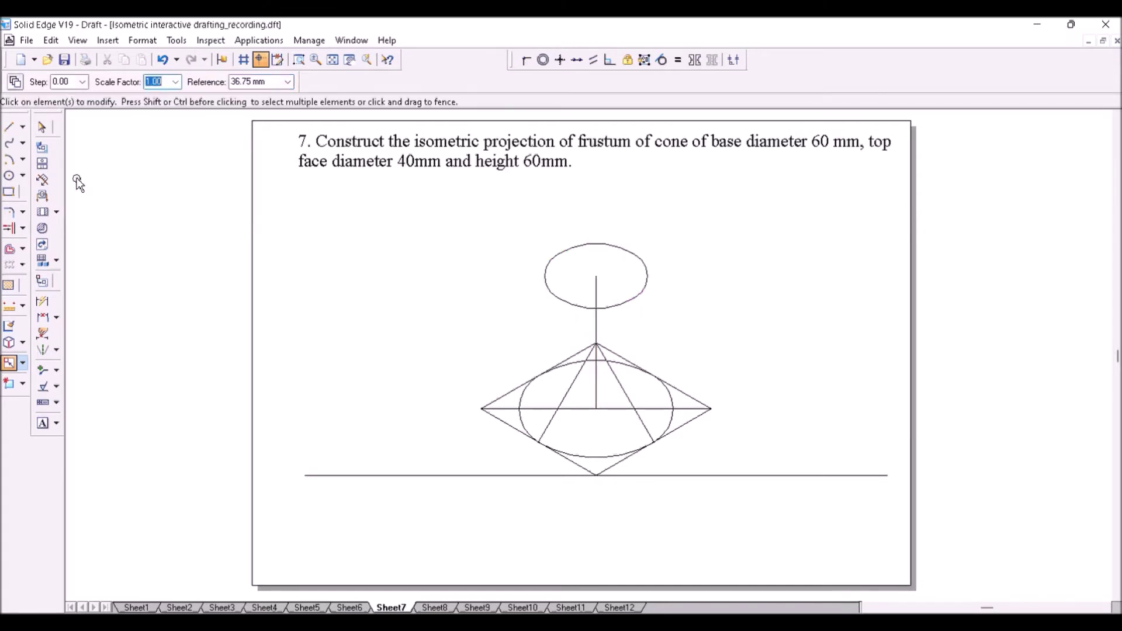
- Draw two slanted side lines, one on each side, from beside the top ellipse to below the base ellipse's widest points
{"action": "left_click", "coordinate": [9, 127]}
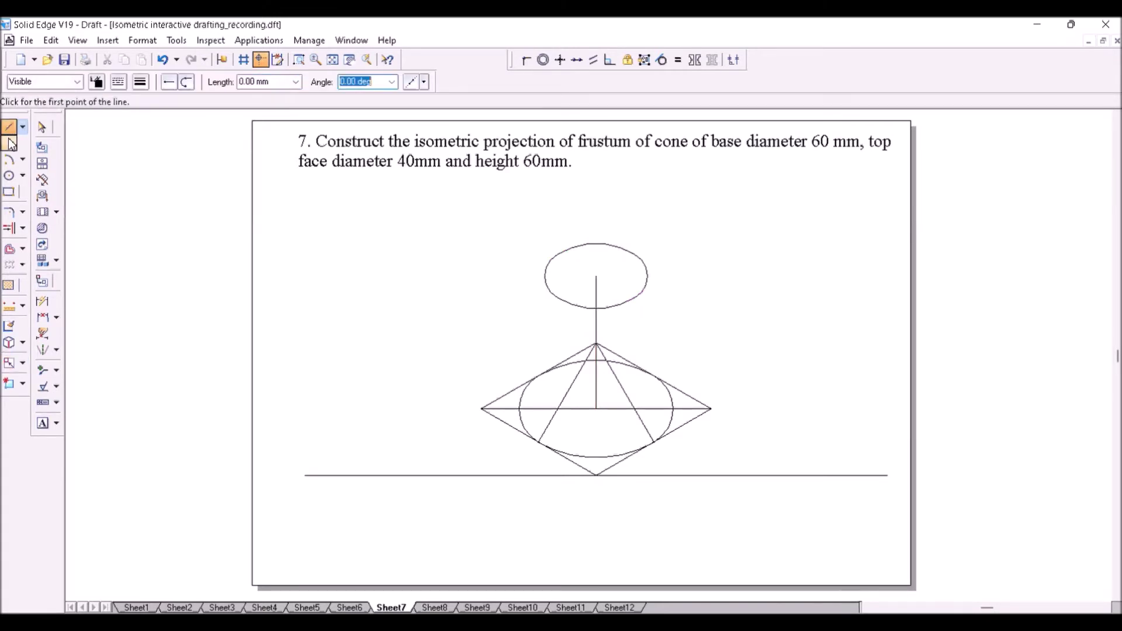
{"action": "left_click", "coordinate": [644, 249]}
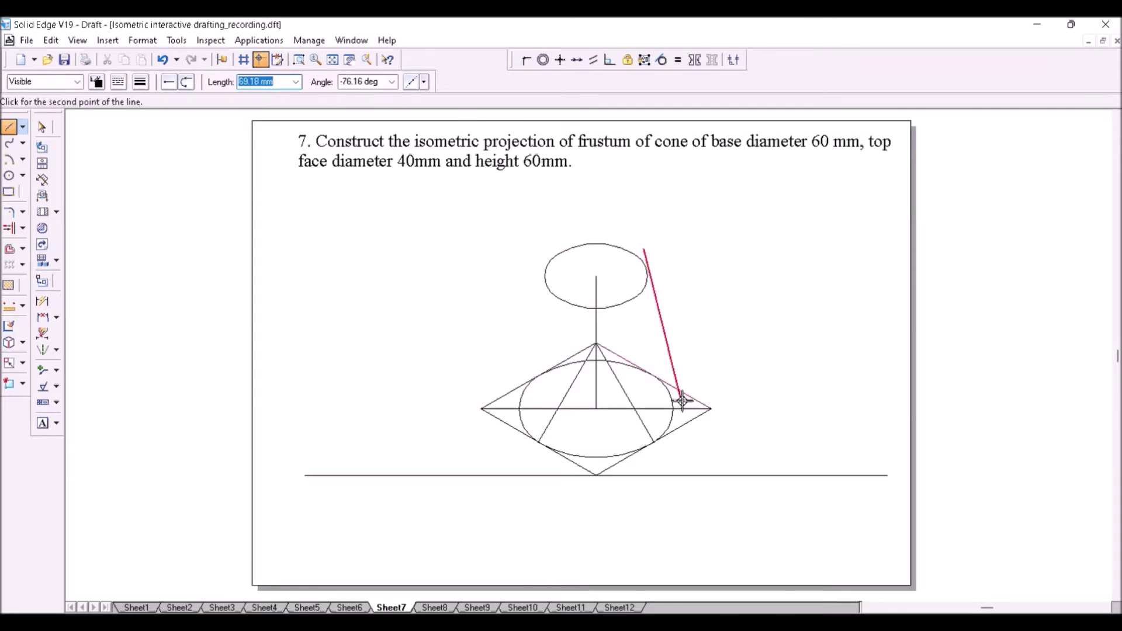
{"action": "left_click", "coordinate": [685, 436]}
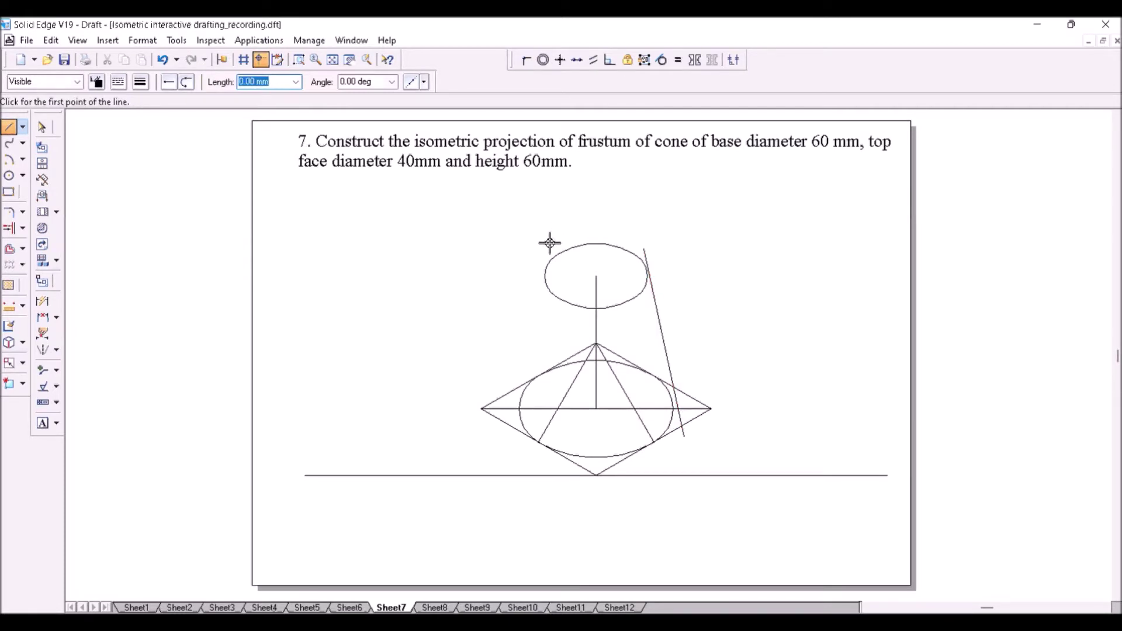
{"action": "left_click", "coordinate": [548, 241]}
{"action": "left_click", "coordinate": [506, 448]}
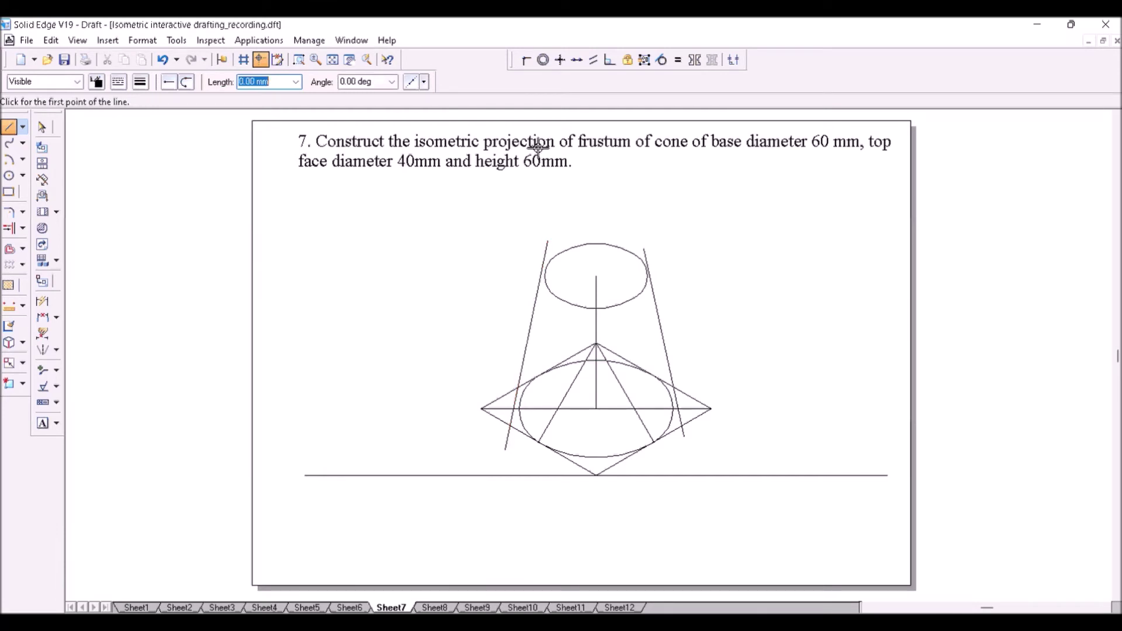
- Apply tangent relationships between both slanted side lines and the end arcs of the top and base ellipses
{"action": "left_click", "coordinate": [299, 59]}
{"action": "left_click", "coordinate": [472, 225]}
{"action": "left_click", "coordinate": [757, 505]}
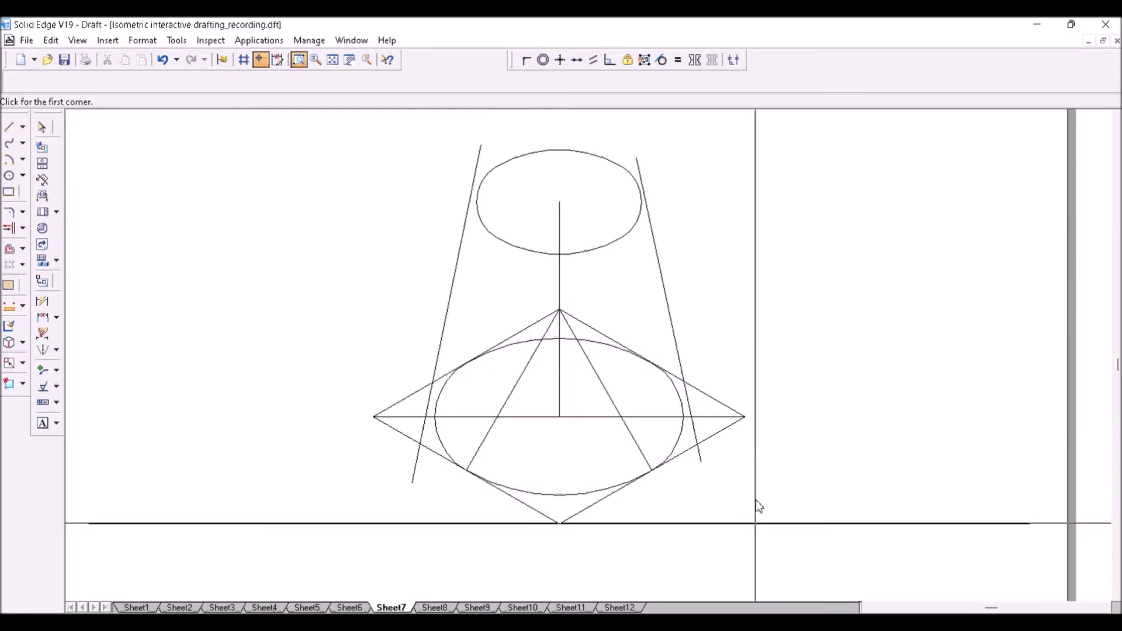
{"action": "right_click", "coordinate": [756, 500]}
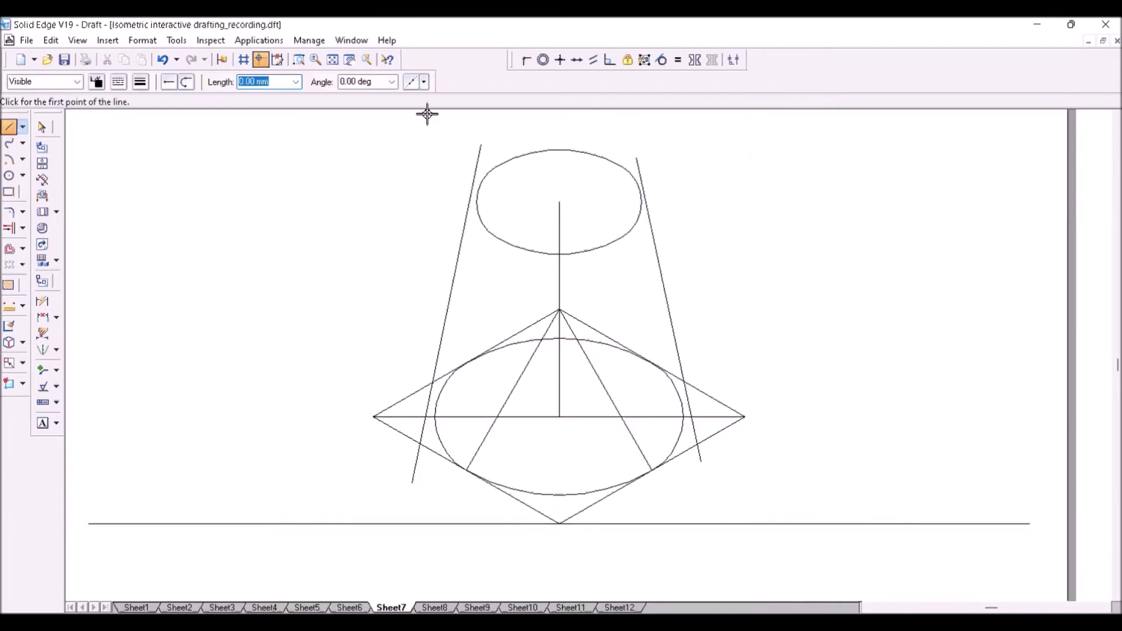
{"action": "left_click", "coordinate": [662, 60]}
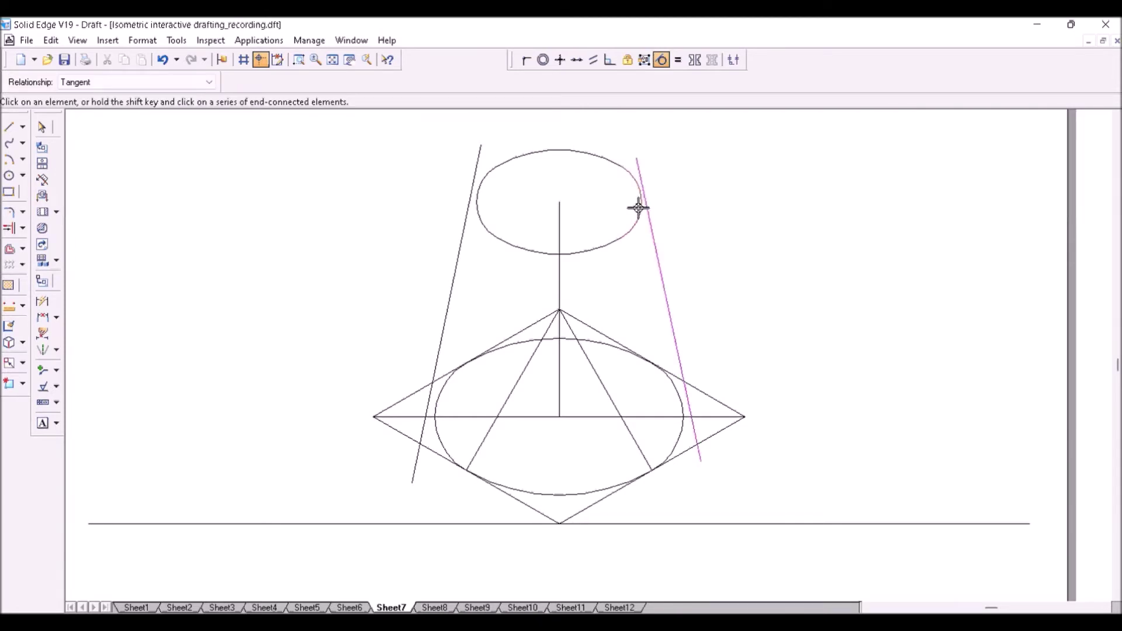
{"action": "left_click", "coordinate": [638, 207]}
{"action": "left_click", "coordinate": [670, 402]}
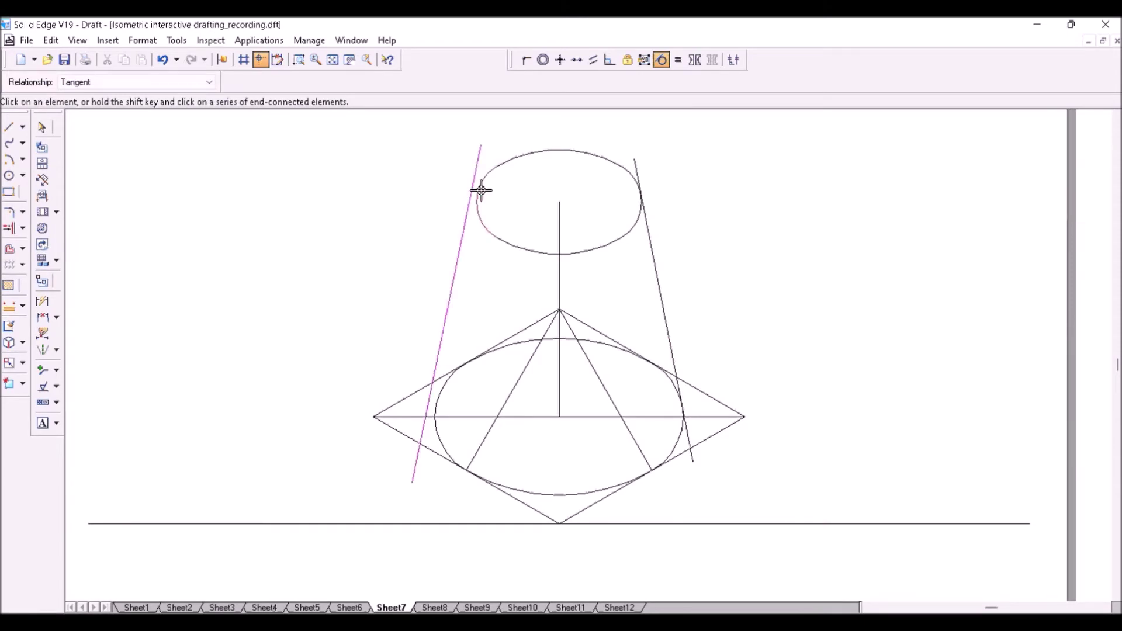
{"action": "left_click", "coordinate": [425, 433]}
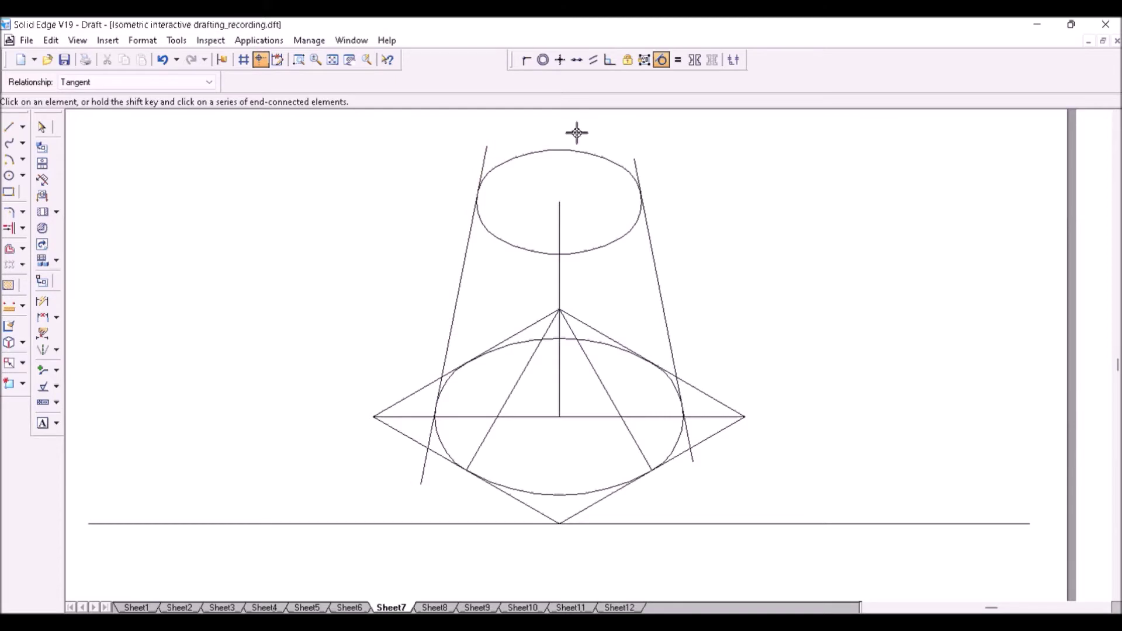
- Trim the ends of both side lines that stick out above their tangent points on the top ellipse
{"action": "left_click", "coordinate": [21, 229]}
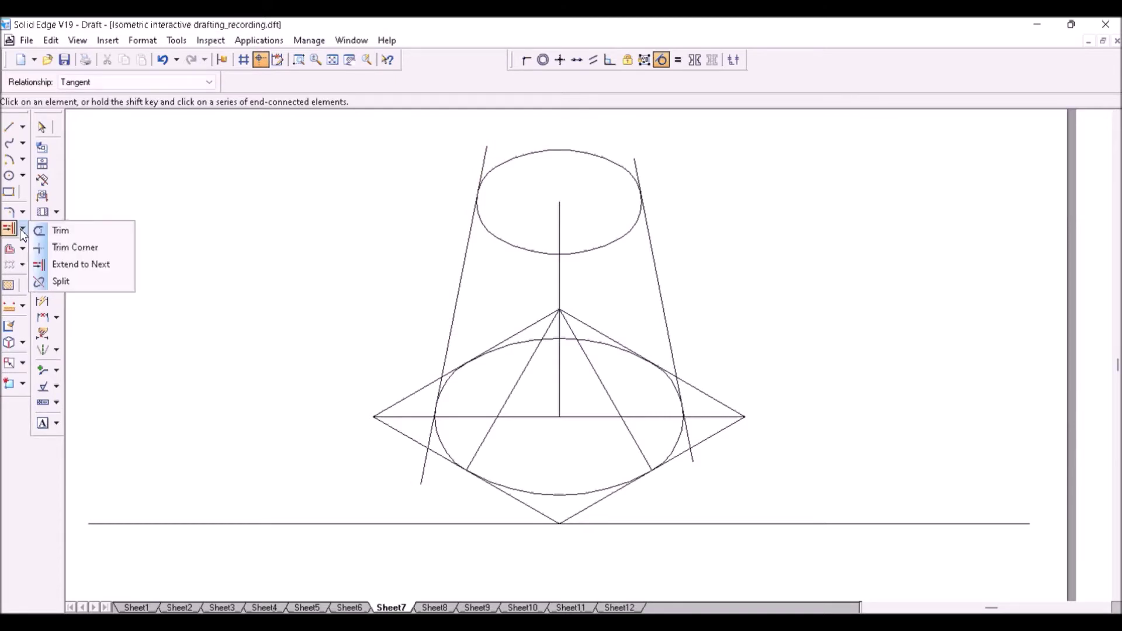
{"action": "left_click", "coordinate": [61, 231]}
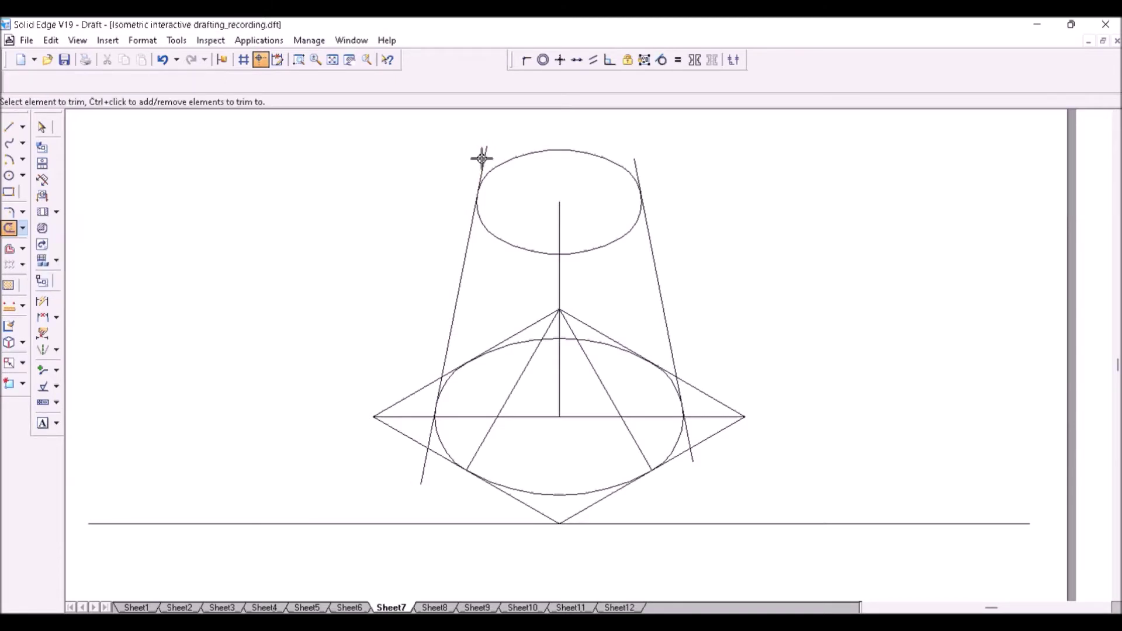
{"action": "left_click_drag", "start_coordinate": [481, 159], "coordinate": [641, 166]}
- Trim the left side line between its tangent point on the base ellipse and the horizontal diagonal
{"action": "left_click", "coordinate": [299, 60]}
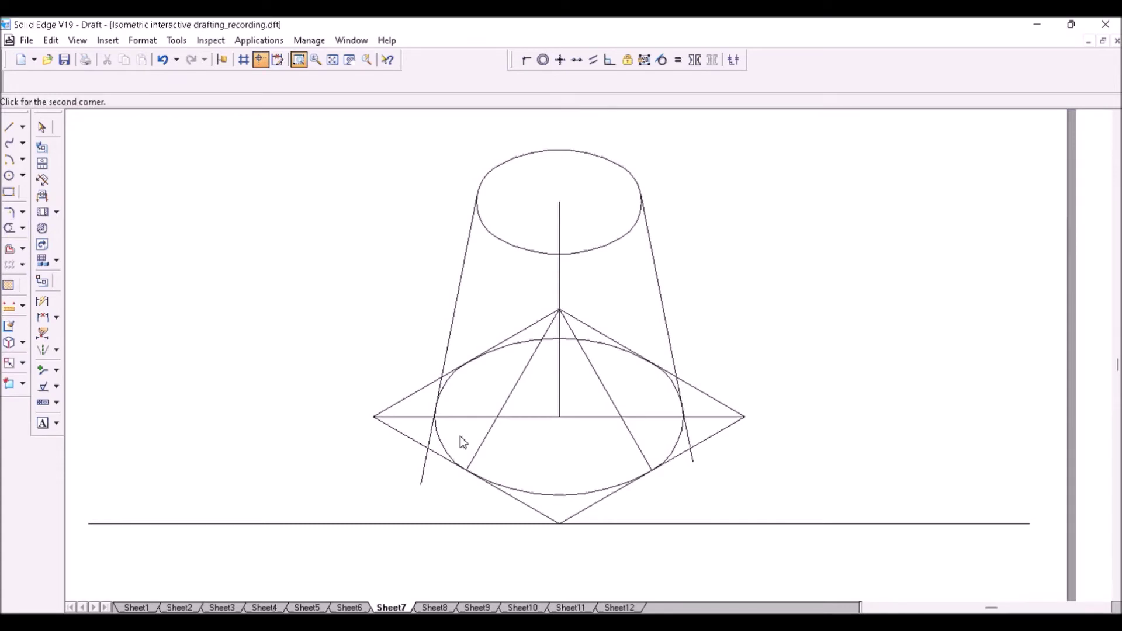
{"action": "left_click", "coordinate": [460, 436]}
{"action": "key", "text": "Escape"}
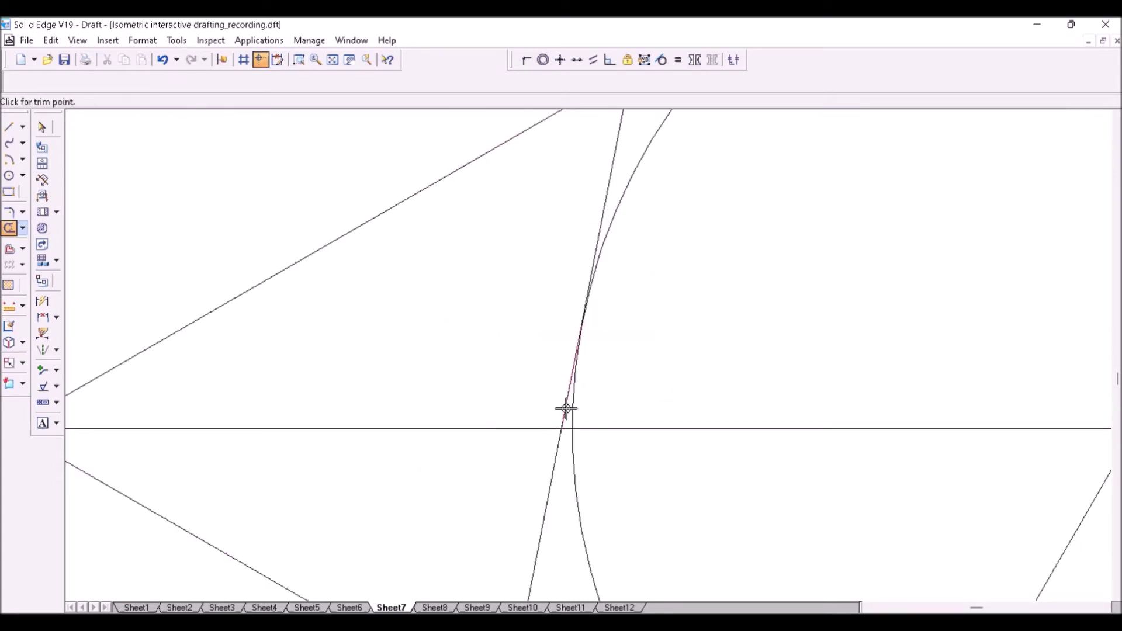
{"action": "left_click", "coordinate": [565, 409]}
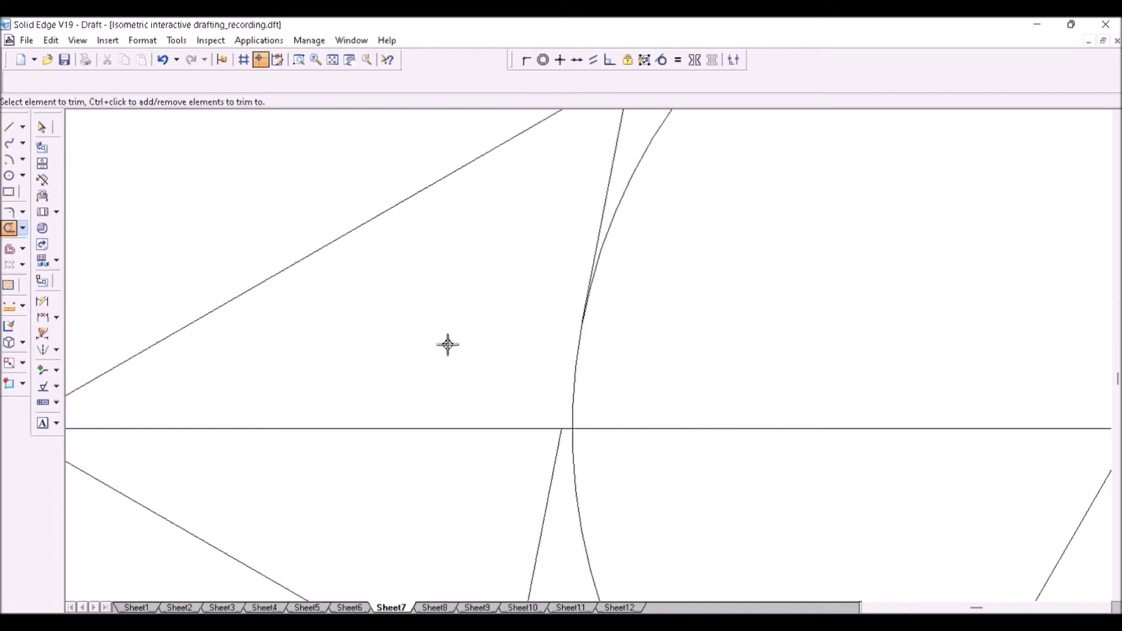
- Trim the right side line between its tangent point on the base ellipse and the horizontal diagonal
{"action": "left_click", "coordinate": [332, 60]}
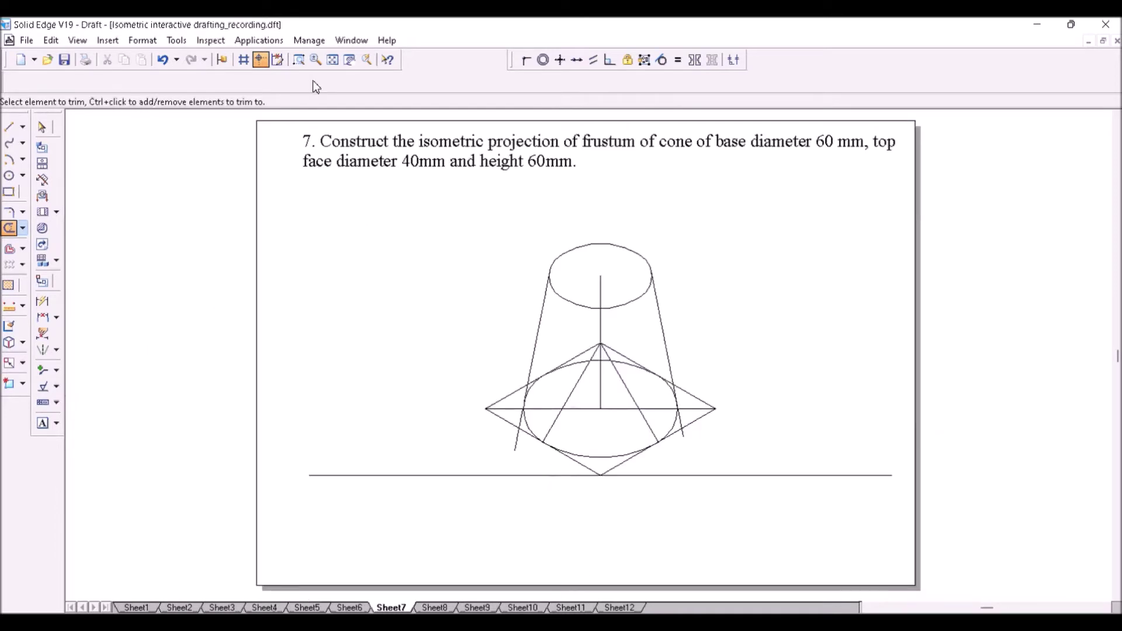
{"action": "left_click", "coordinate": [298, 59]}
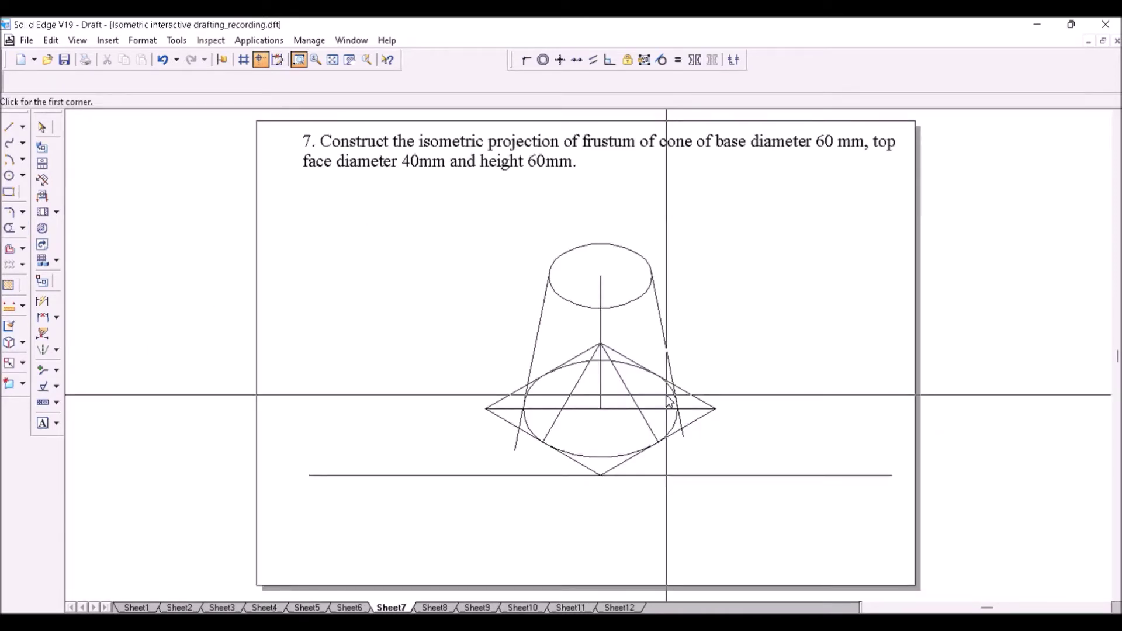
{"action": "left_click_drag", "start_coordinate": [669, 402], "coordinate": [701, 431]}
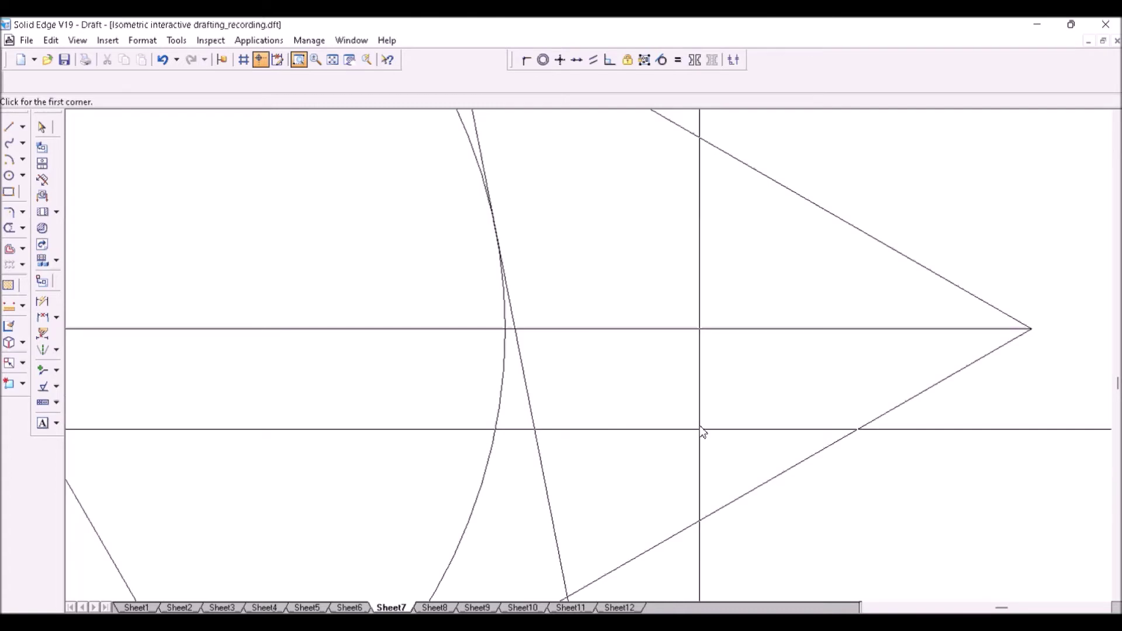
{"action": "right_click", "coordinate": [700, 429]}
{"action": "left_click", "coordinate": [511, 302]}
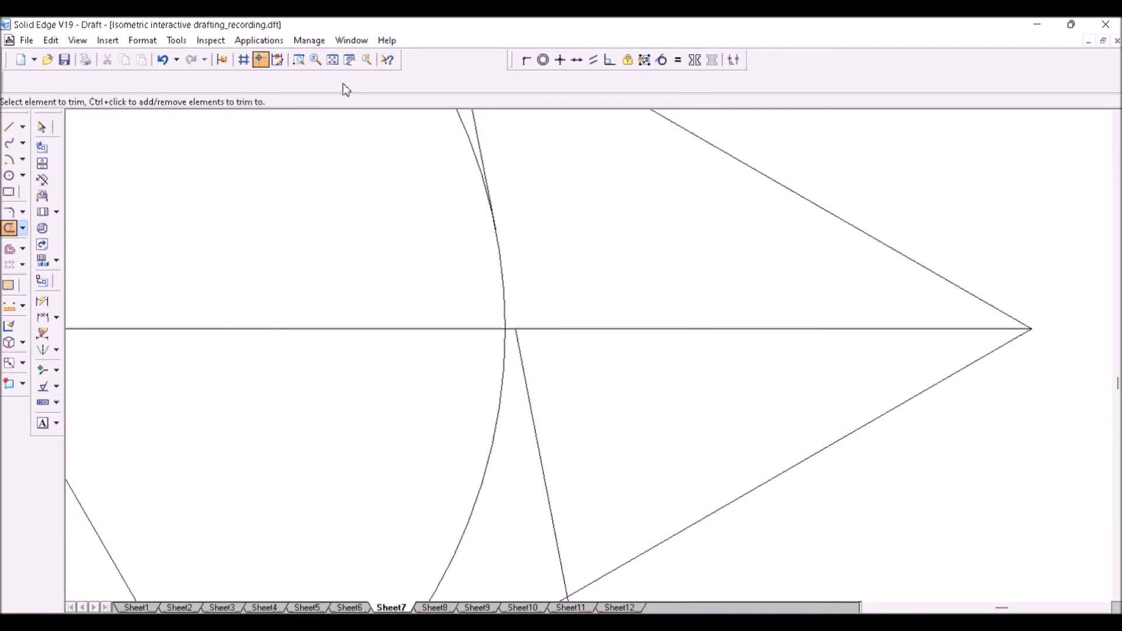
{"action": "left_click", "coordinate": [332, 60]}
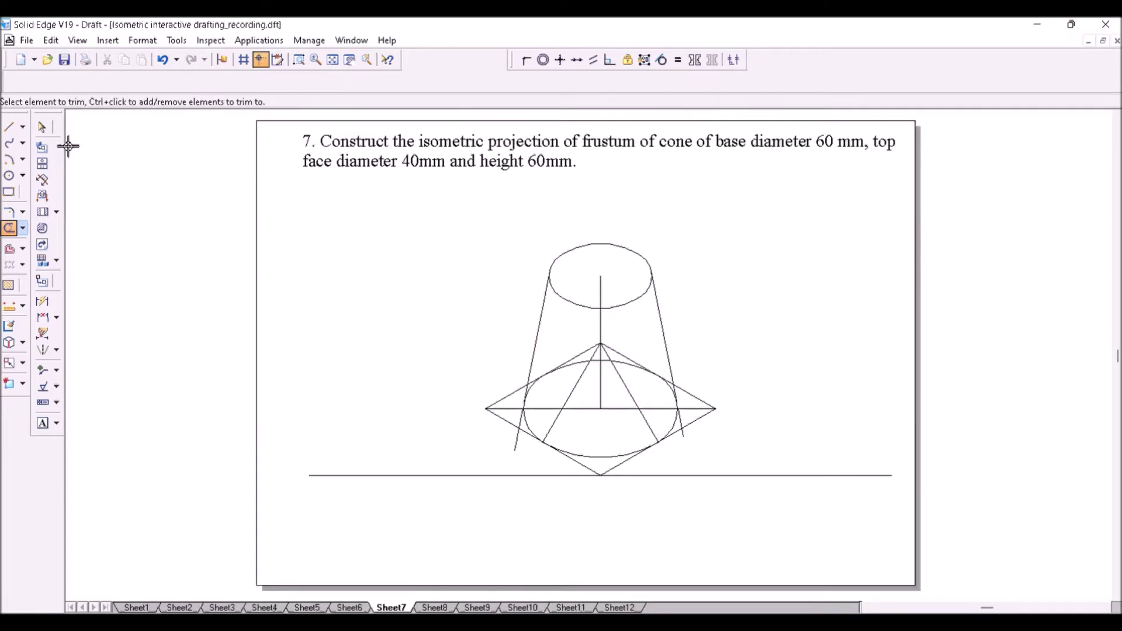
{"action": "key", "text": "Escape"}
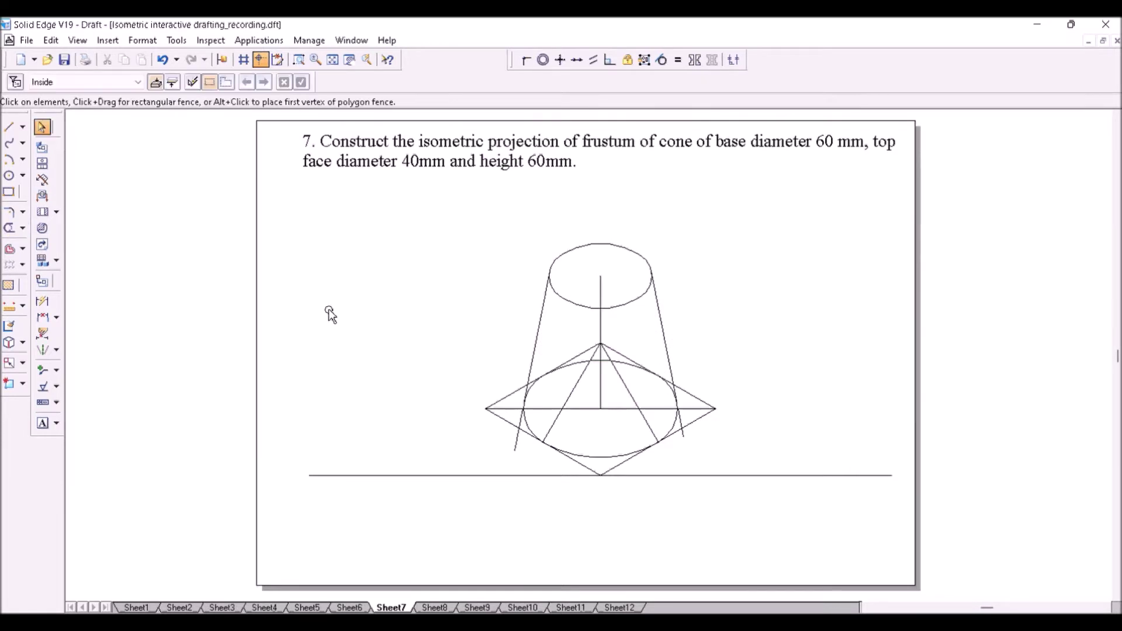
- Delete the two leftover pieces of the side lines below the base ellipse's horizontal diagonal
{"action": "left_click", "coordinate": [519, 430]}
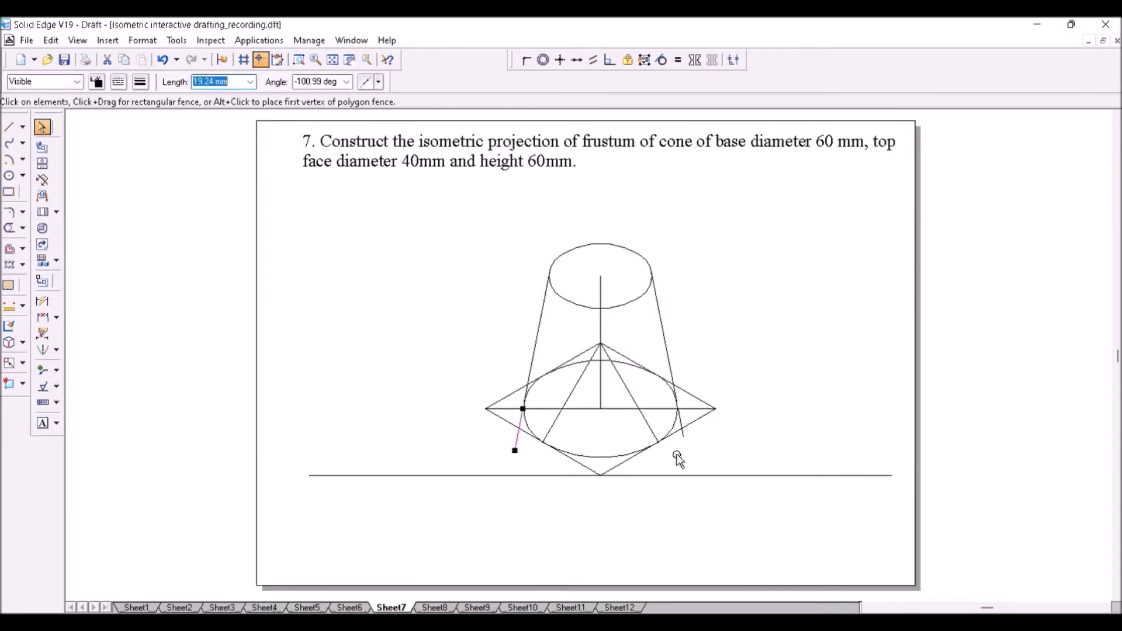
{"action": "key", "text": "Delete"}
{"action": "left_click", "coordinate": [681, 428]}
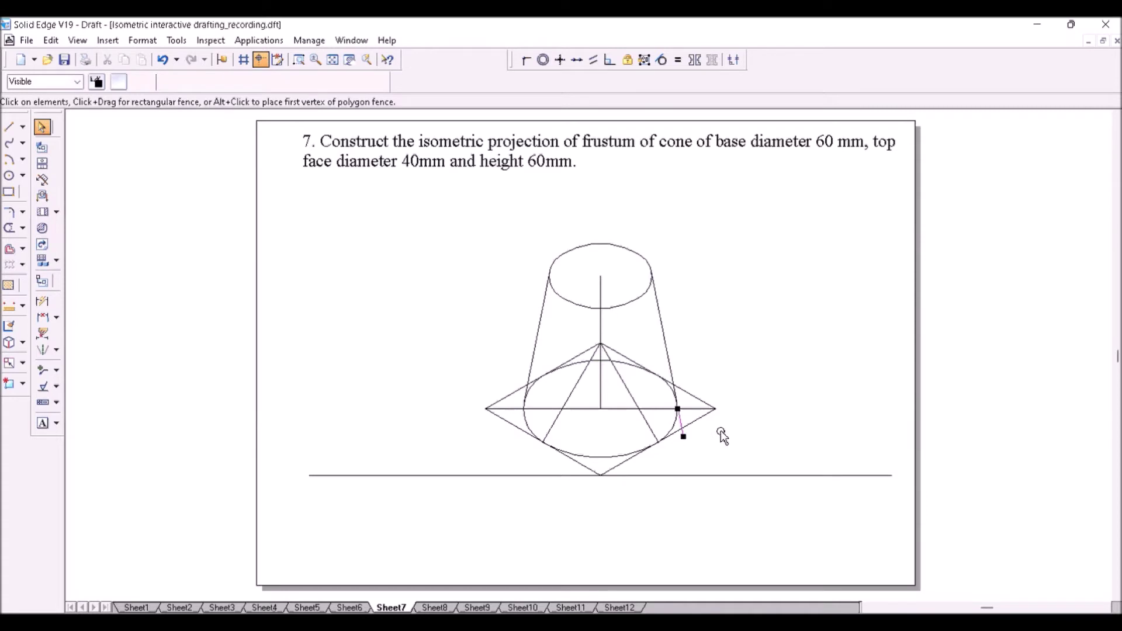
{"action": "key", "text": "Delete"}
- Set the line width of the top ellipse's arcs and both slanted side lines to 0.50 mm
{"action": "left_click", "coordinate": [575, 256]}
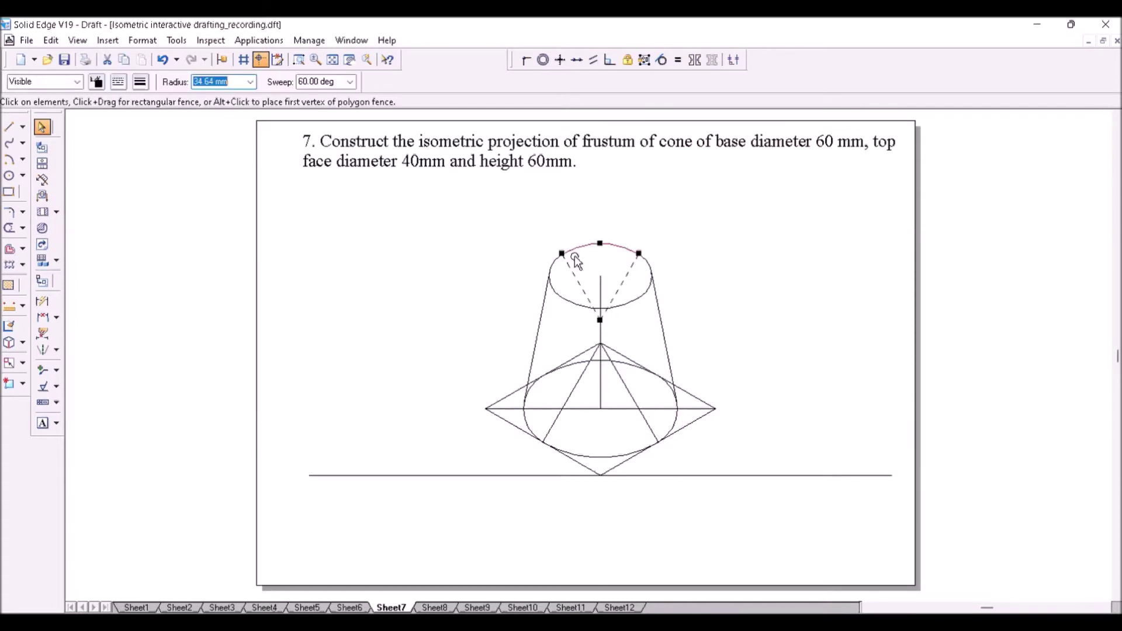
{"action": "left_click", "coordinate": [654, 196]}
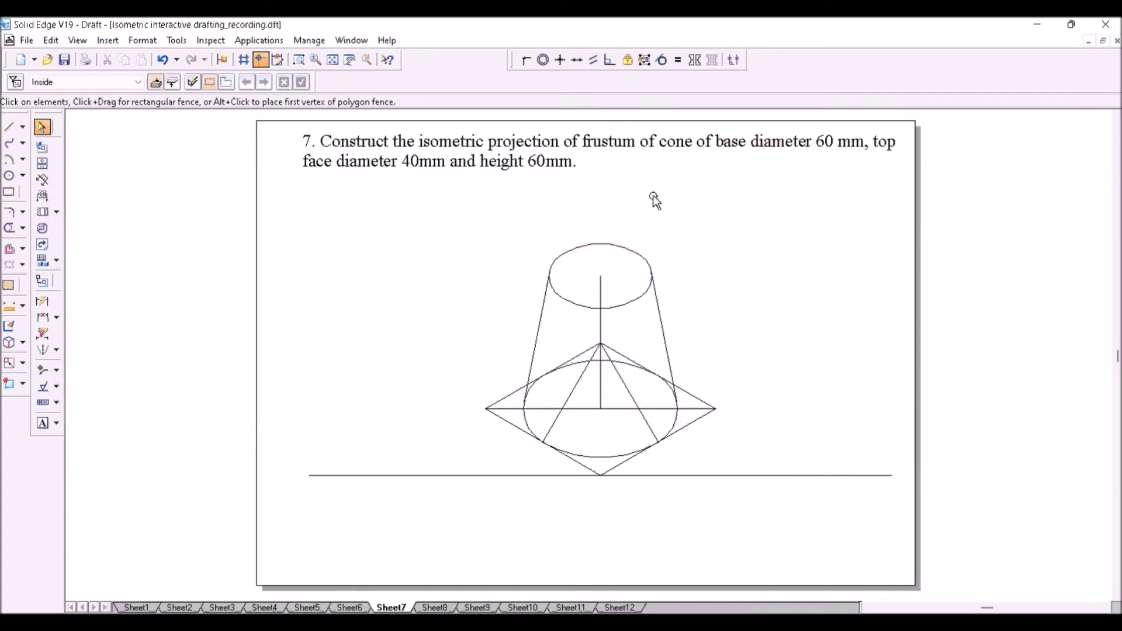
{"action": "left_click", "coordinate": [298, 59]}
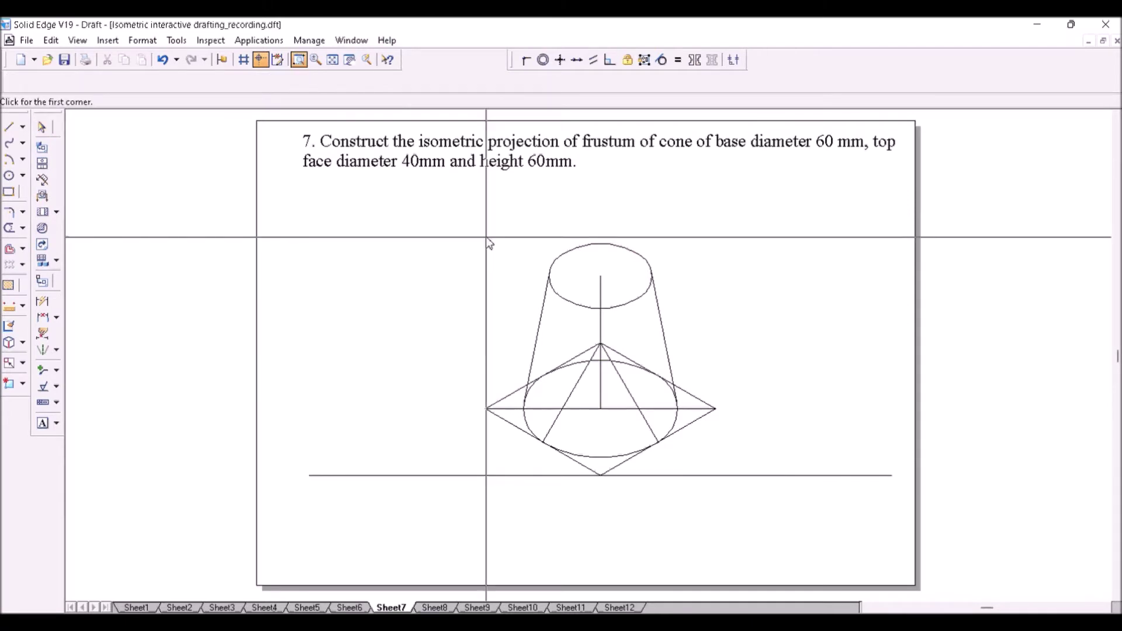
{"action": "left_click", "coordinate": [489, 232]}
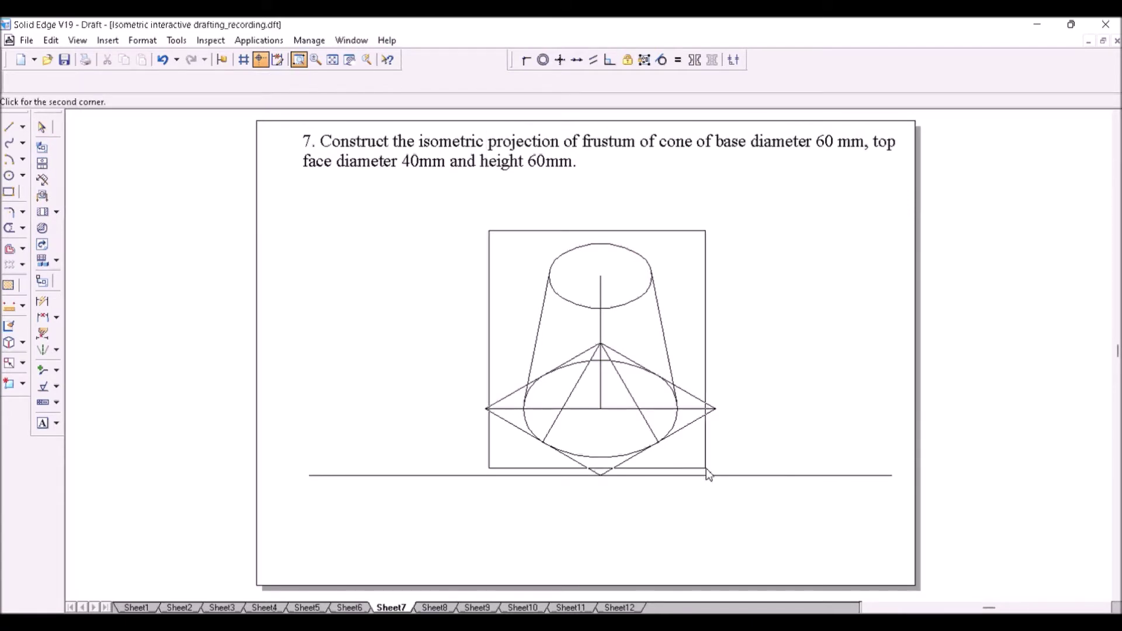
{"action": "left_click", "coordinate": [707, 474]}
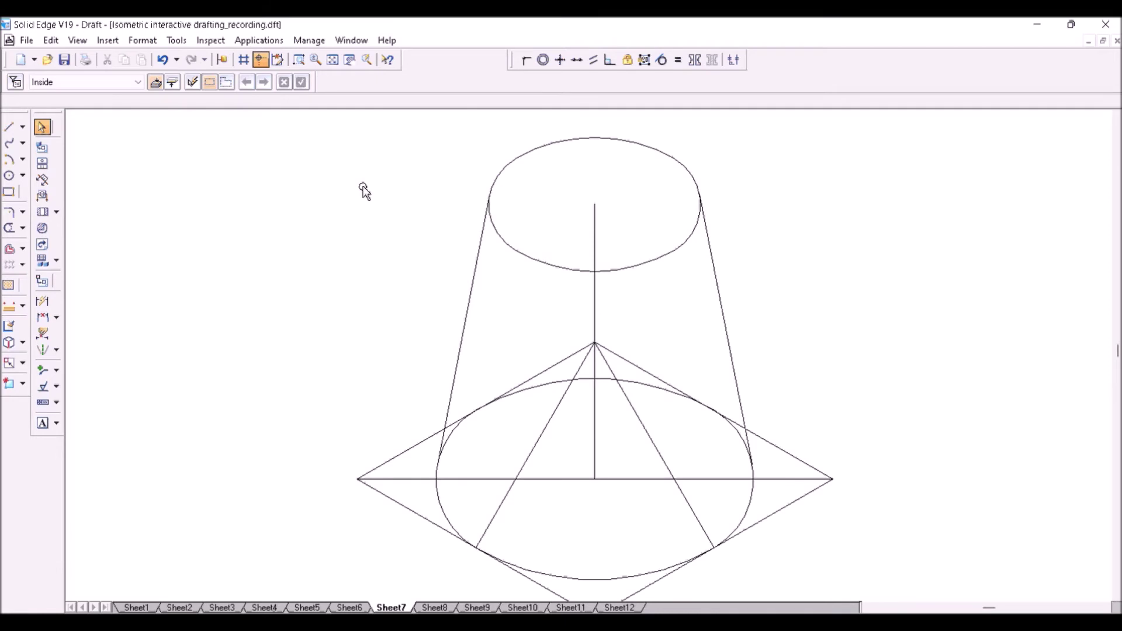
{"action": "left_click", "coordinate": [543, 153]}
{"action": "left_click", "coordinate": [659, 248], "text": "ctrl"}
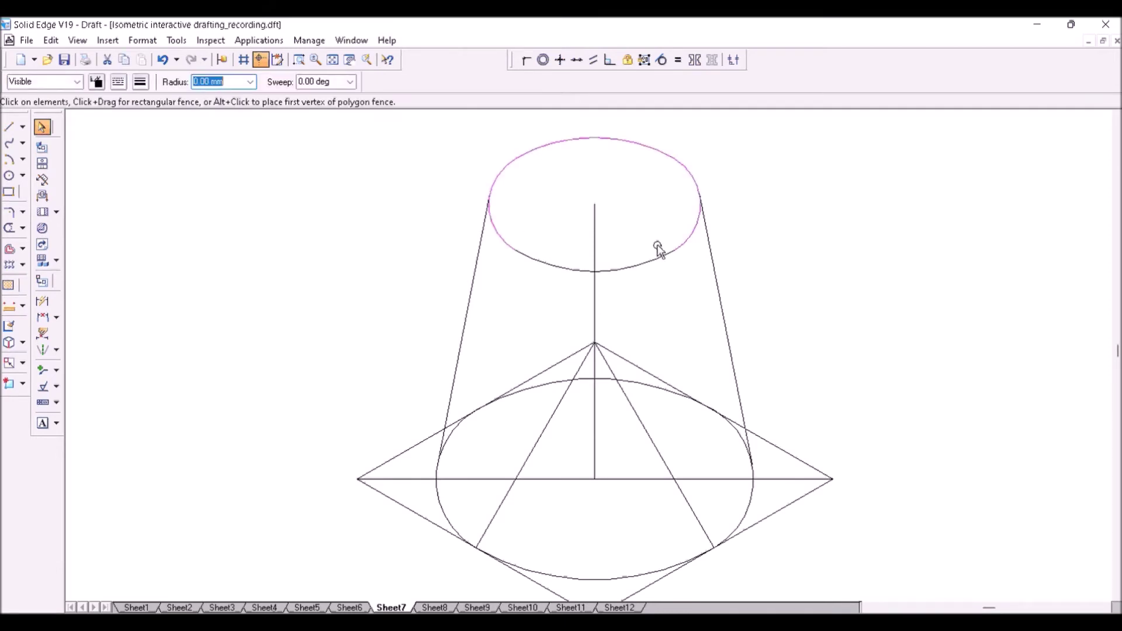
{"action": "left_click", "coordinate": [473, 304], "text": "ctrl"}
{"action": "left_click", "coordinate": [472, 303], "text": "ctrl"}
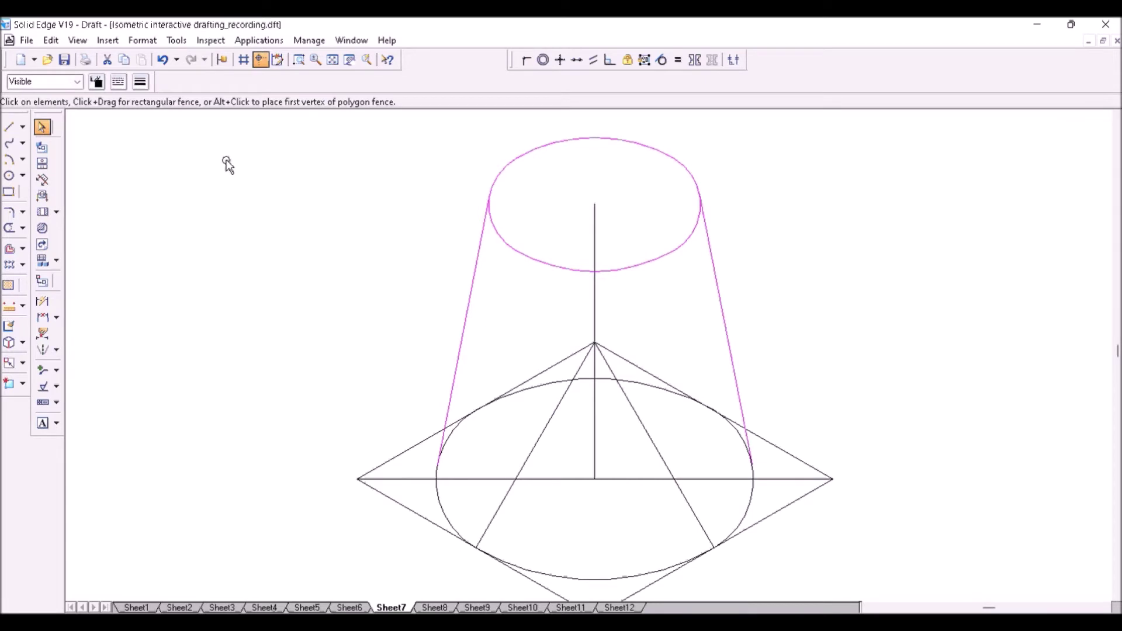
{"action": "left_click", "coordinate": [140, 82]}
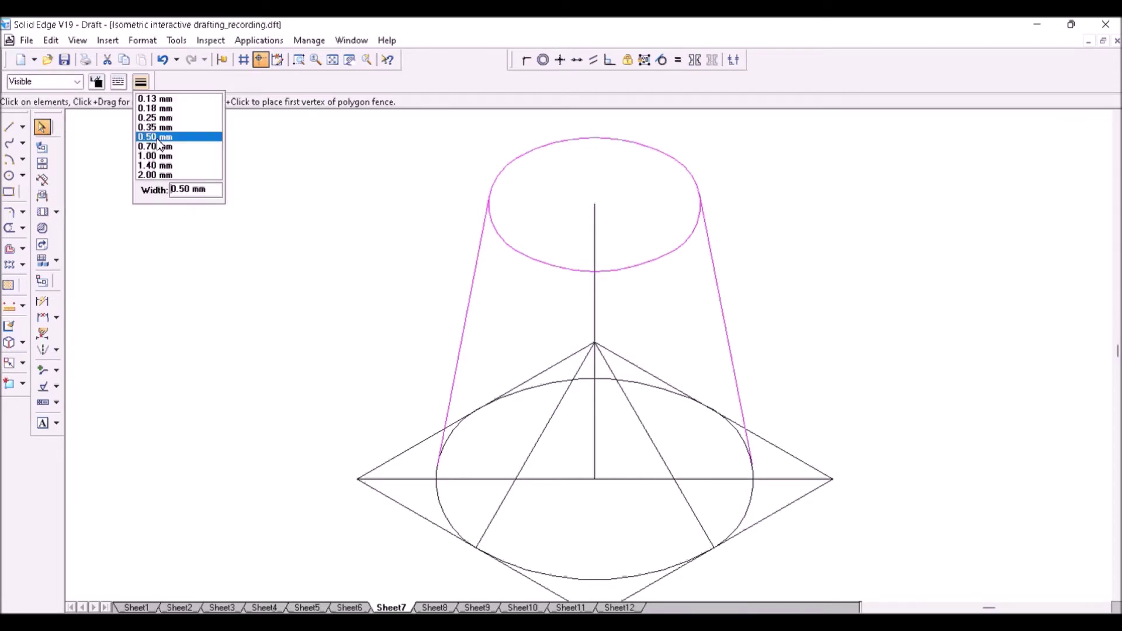
{"action": "left_click", "coordinate": [156, 137]}
- Review the IntelliSketch relationship settings and split the base ellipse's left end arc at the lower end of the left side line
{"action": "left_click", "coordinate": [515, 475]}
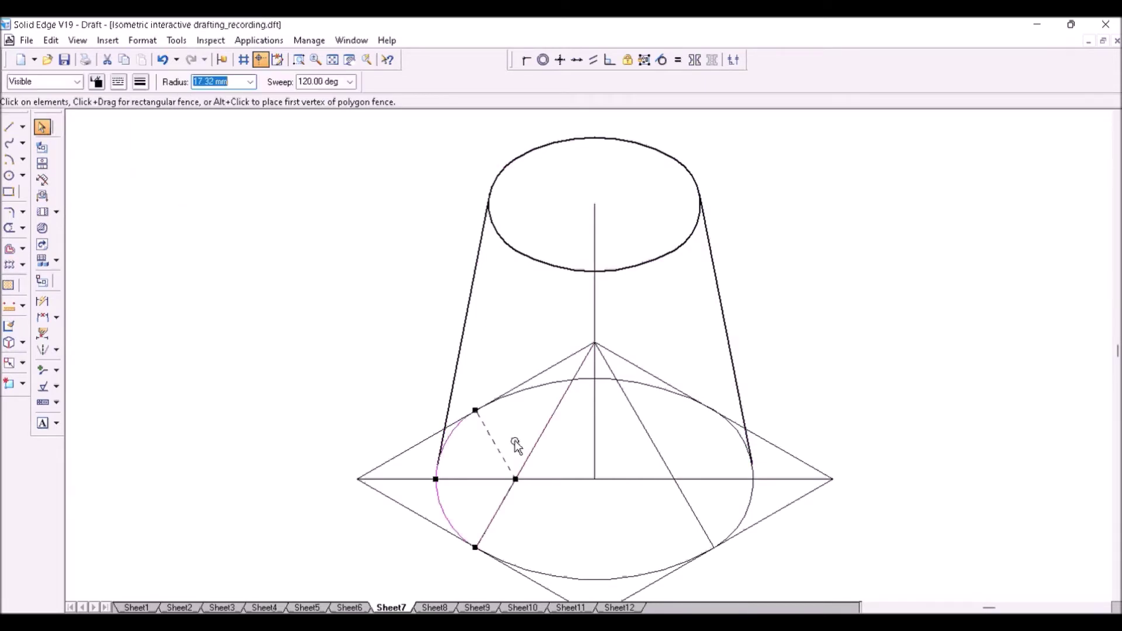
{"action": "left_click", "coordinate": [725, 422]}
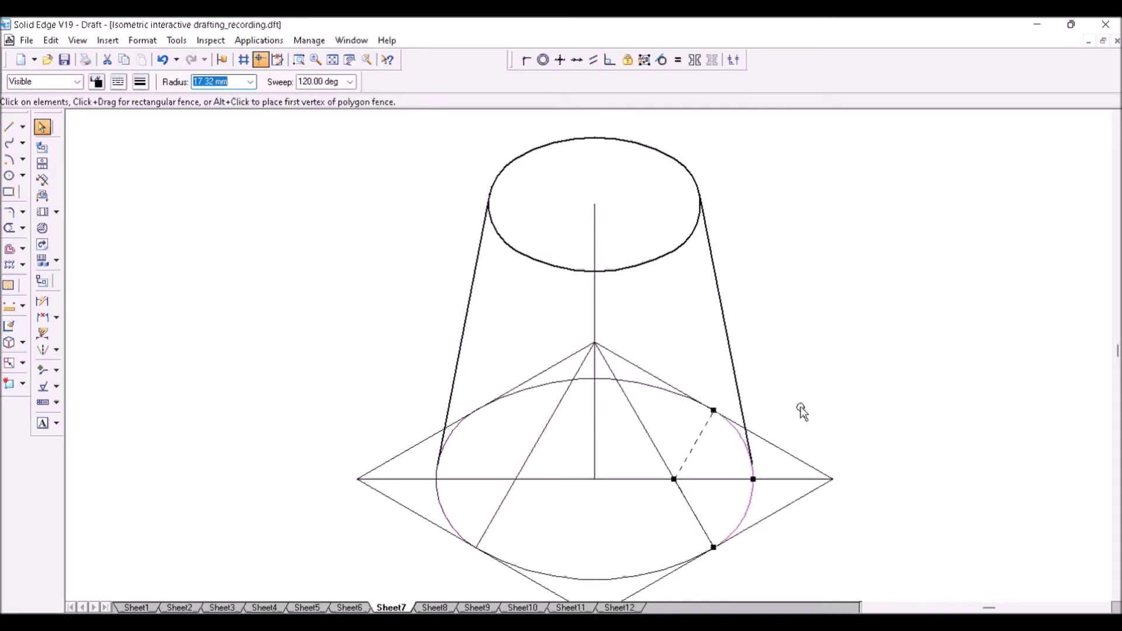
{"action": "left_click", "coordinate": [802, 412]}
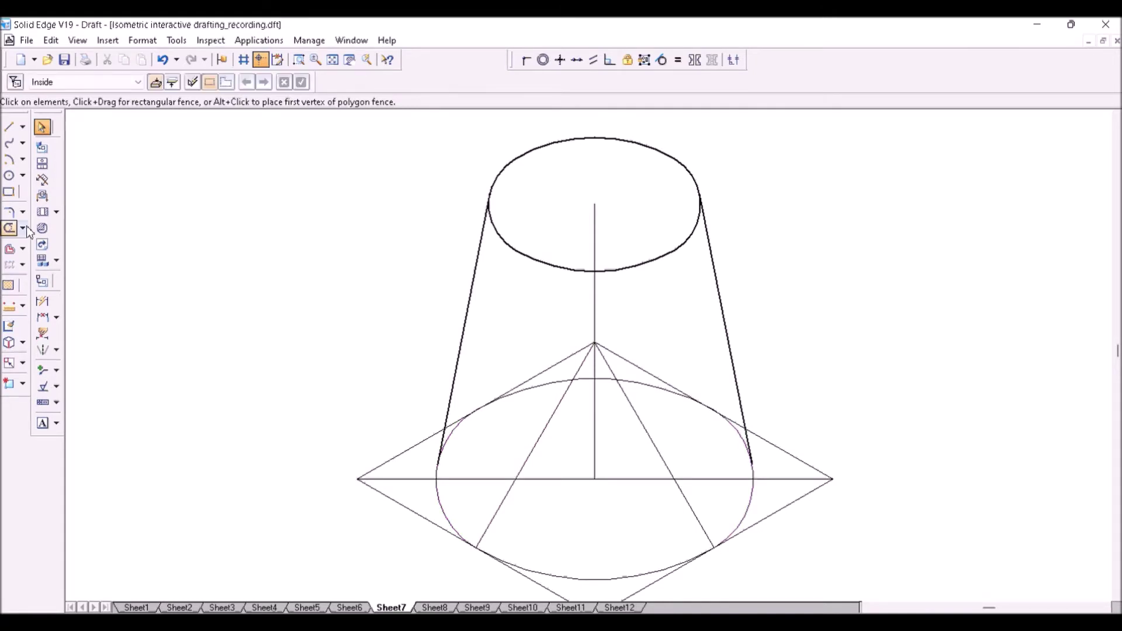
{"action": "left_click", "coordinate": [24, 227]}
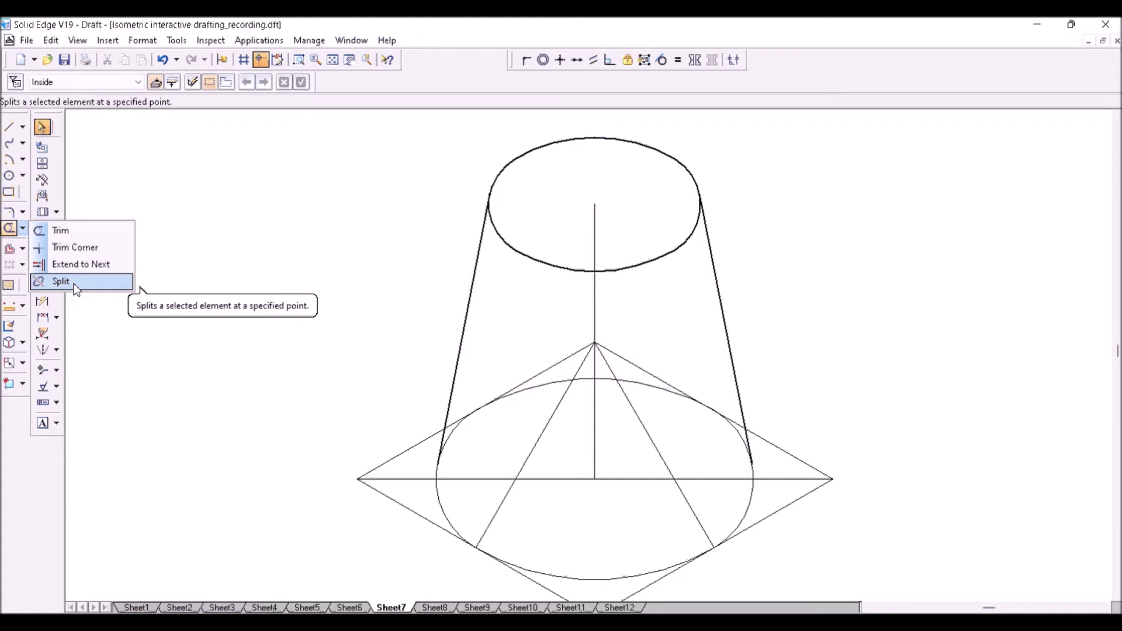
{"action": "left_click", "coordinate": [75, 283]}
{"action": "left_click", "coordinate": [460, 441]}
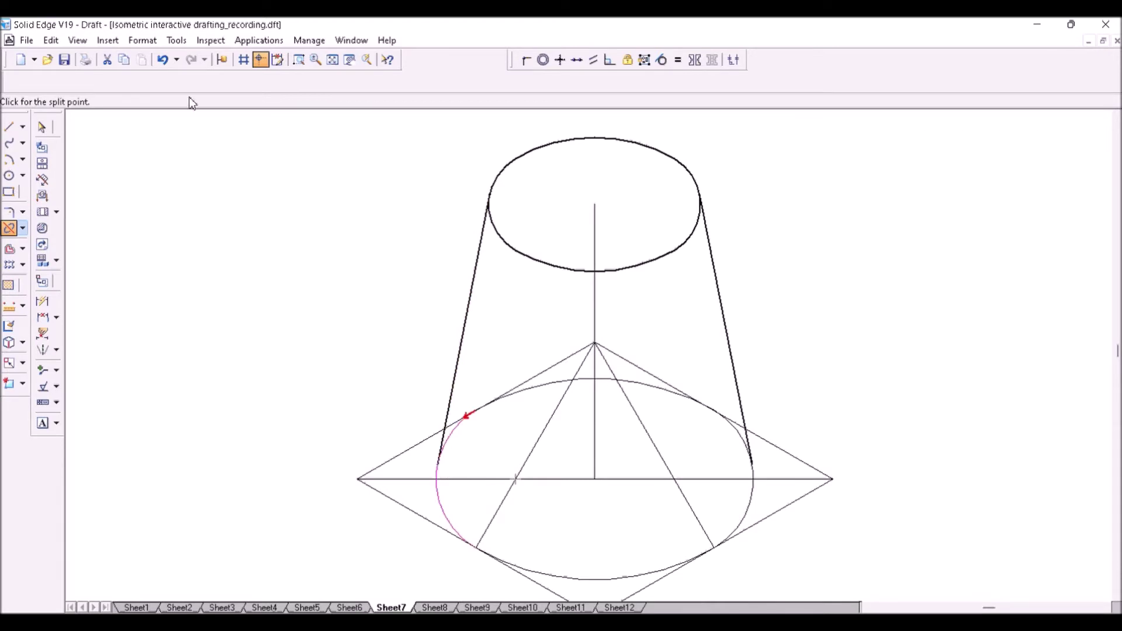
{"action": "left_click", "coordinate": [176, 40]}
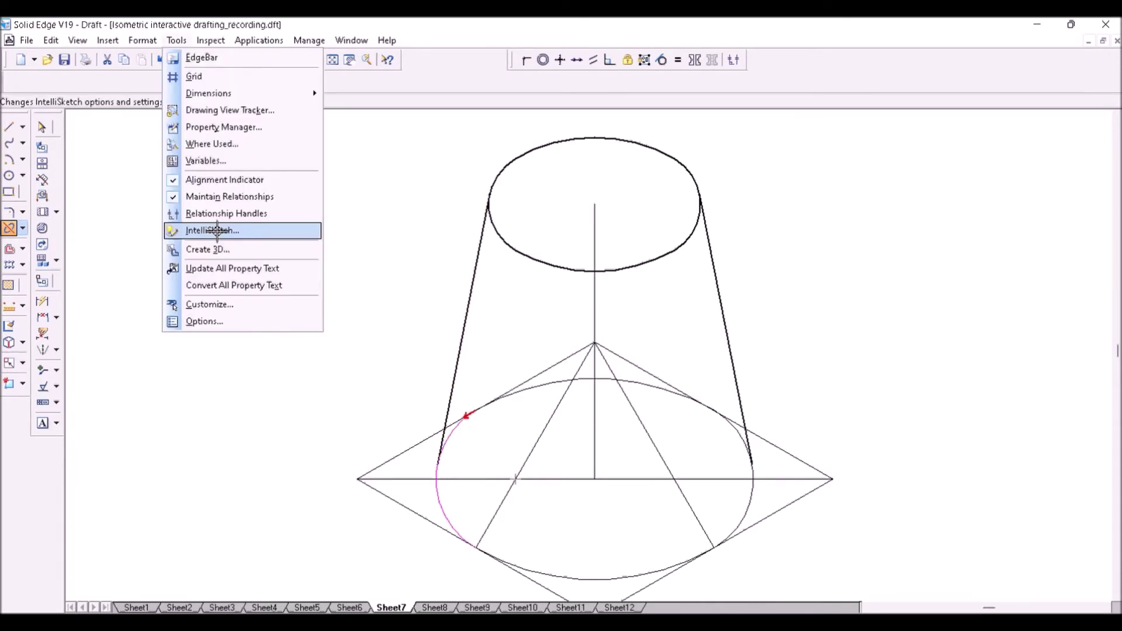
{"action": "left_click", "coordinate": [217, 230]}
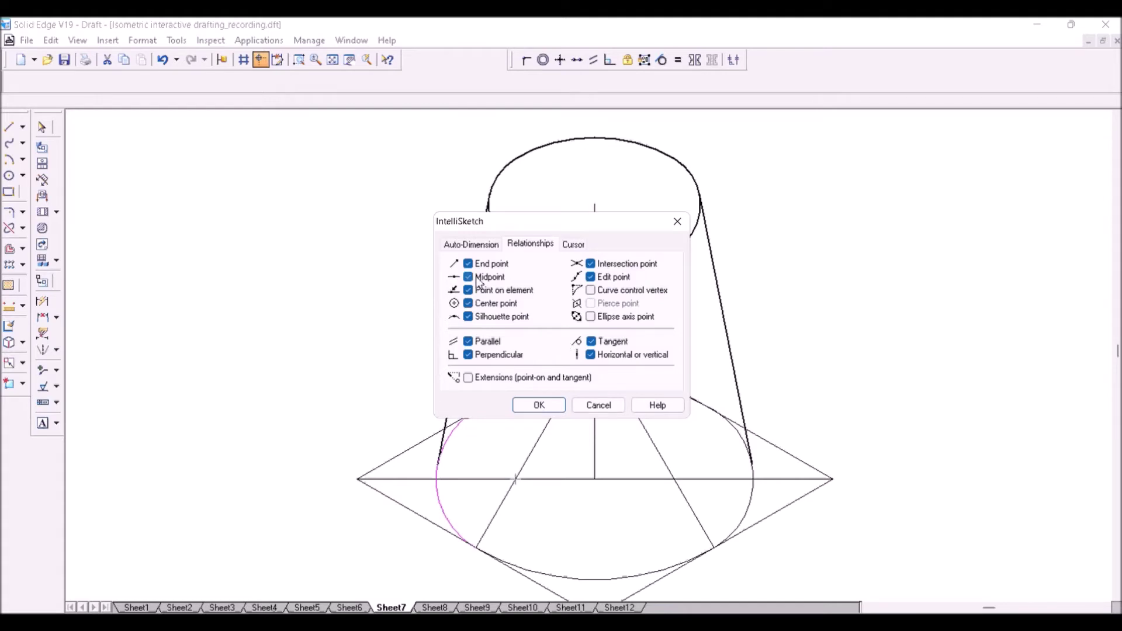
{"action": "left_click", "coordinate": [539, 405]}
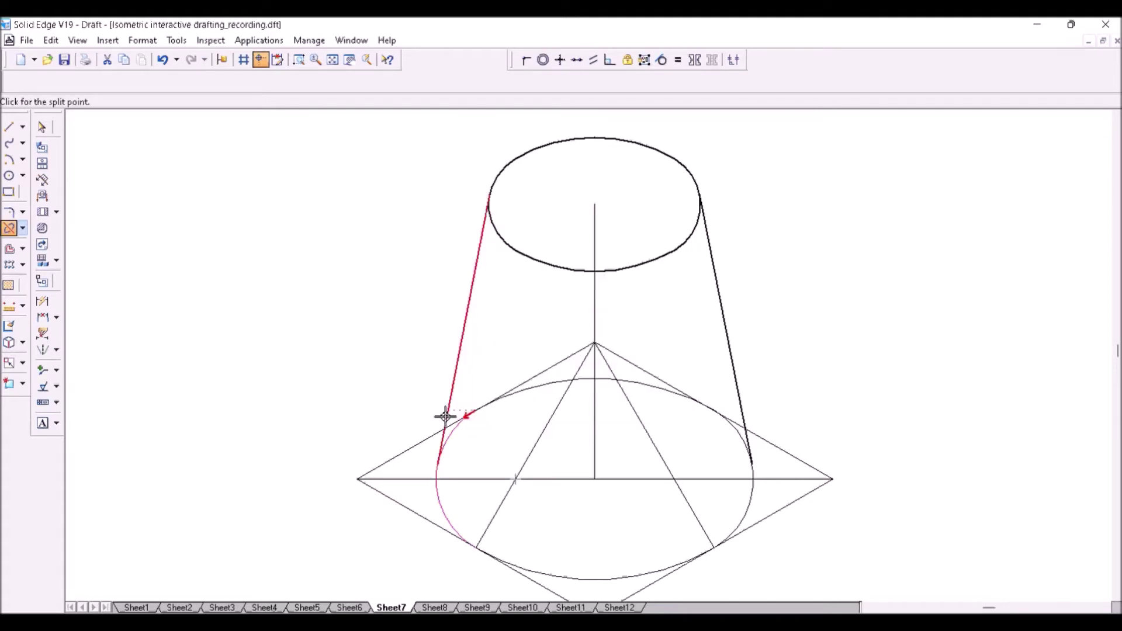
{"action": "left_click", "coordinate": [439, 467]}
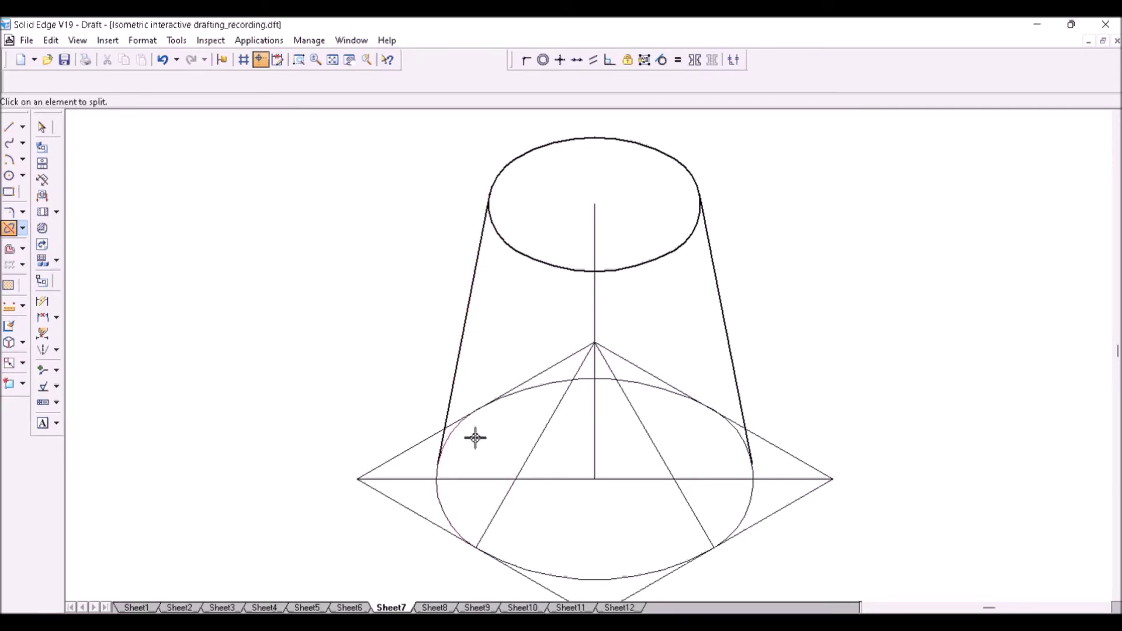
- Split the base ellipse's right end arc at the lower end of the right side line
{"action": "left_click", "coordinate": [754, 498]}
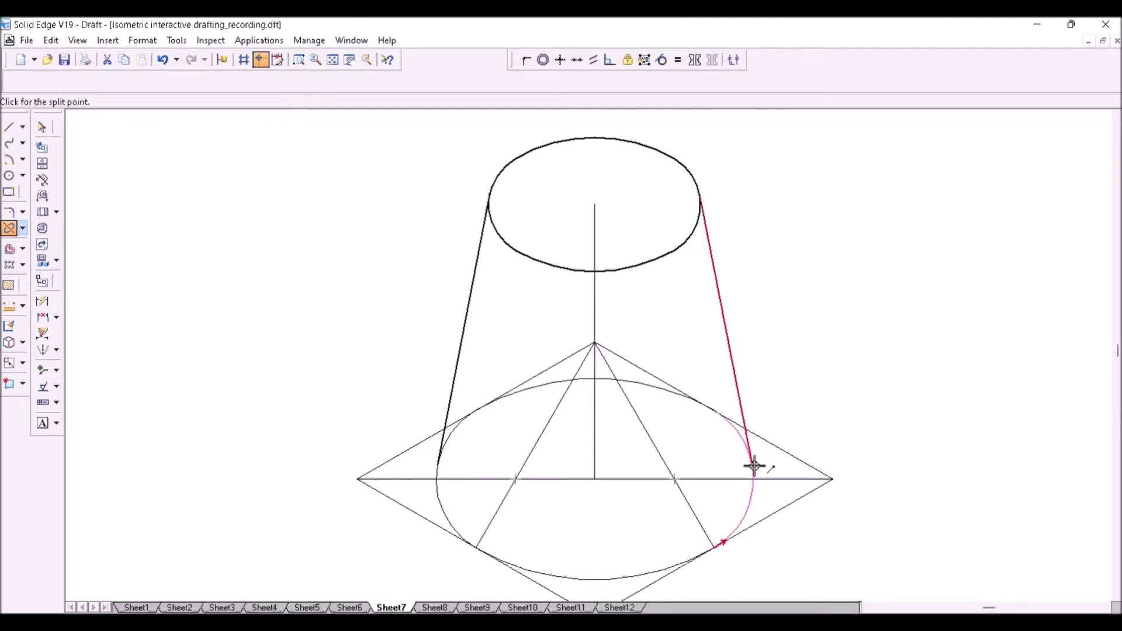
{"action": "left_click", "coordinate": [754, 465]}
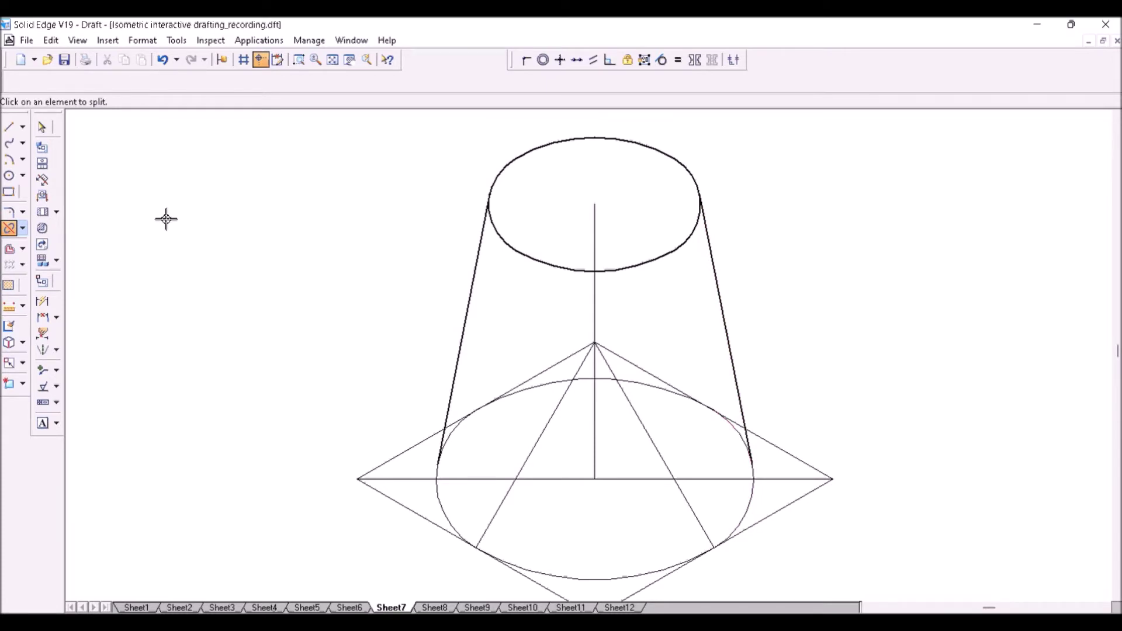
{"action": "key", "text": "Escape"}
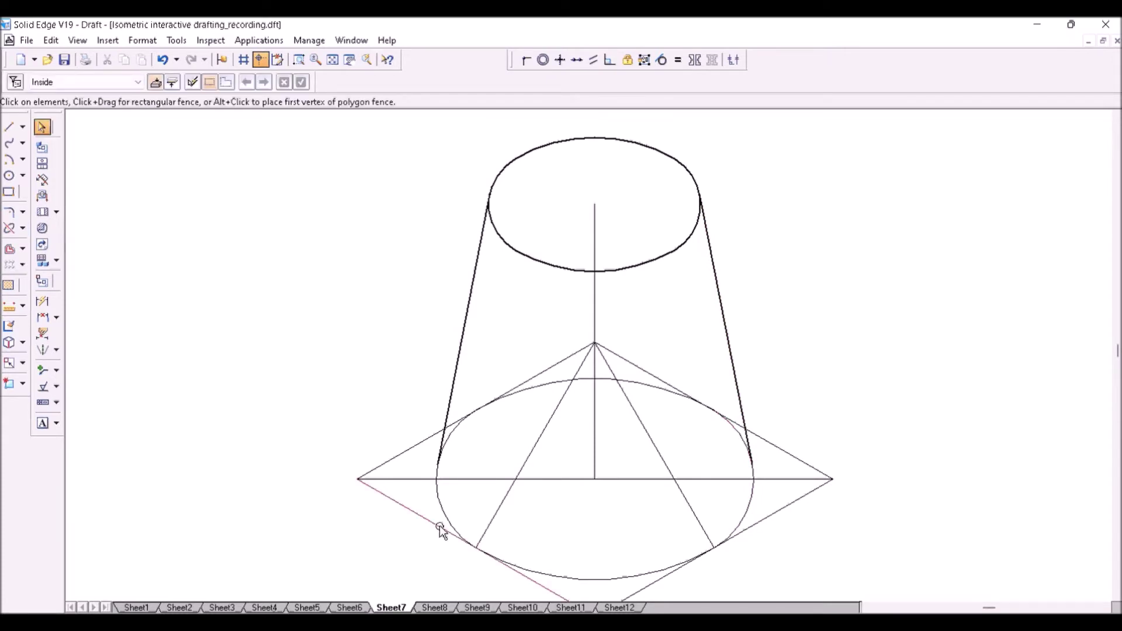
- Set the line width of the visible front arcs of the base ellipse, below the split points, to 0.50 mm
{"action": "left_click", "coordinate": [450, 524]}
{"action": "left_click", "coordinate": [664, 570], "text": "shift"}
{"action": "left_click", "coordinate": [730, 521], "text": "shift"}
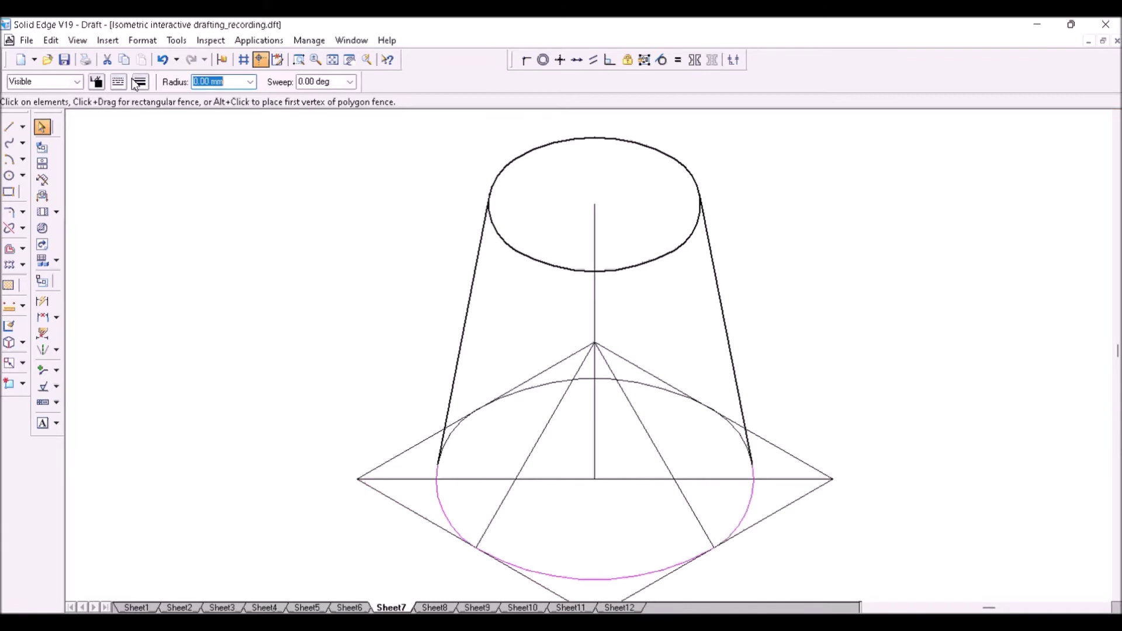
{"action": "left_click", "coordinate": [139, 82]}
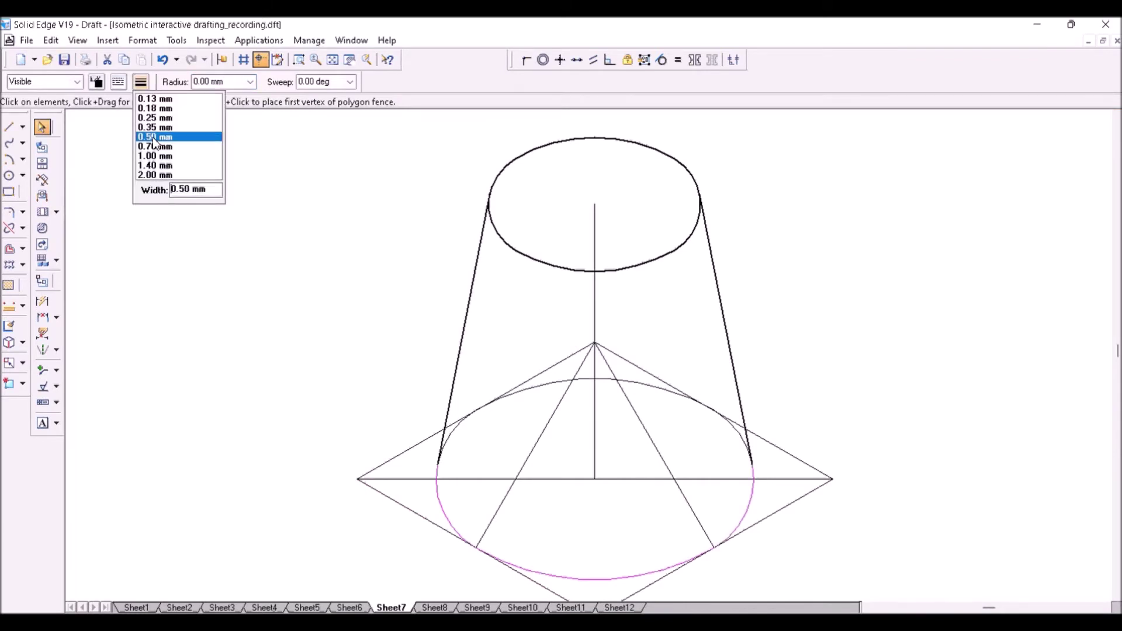
{"action": "left_click", "coordinate": [157, 137]}
- Place an angular dimension between the rhombus's lower right side and the horizontal ground line
{"action": "left_click", "coordinate": [331, 59]}
{"action": "left_click", "coordinate": [57, 317]}
{"action": "left_click", "coordinate": [101, 345]}
{"action": "left_click", "coordinate": [690, 424]}
{"action": "left_click", "coordinate": [711, 475]}
{"action": "left_click", "coordinate": [759, 432]}
- Set the text scale of the angular dimension on the right of the rhombus to 1.5
{"action": "left_click", "coordinate": [255, 81]}
{"action": "key", "text": "Escape"}
{"action": "left_click", "coordinate": [760, 433]}
{"action": "left_click", "coordinate": [251, 81]}
{"action": "type", "text": "1.5"}
{"action": "key", "text": "Return"}
{"action": "left_click", "coordinate": [310, 282]}
- Place an angular dimension between the rhombus's lower left side and the horizontal ground line
{"action": "left_click", "coordinate": [43, 317]}
{"action": "left_click", "coordinate": [526, 432]}
{"action": "left_click", "coordinate": [481, 475]}
{"action": "left_click", "coordinate": [446, 433]}
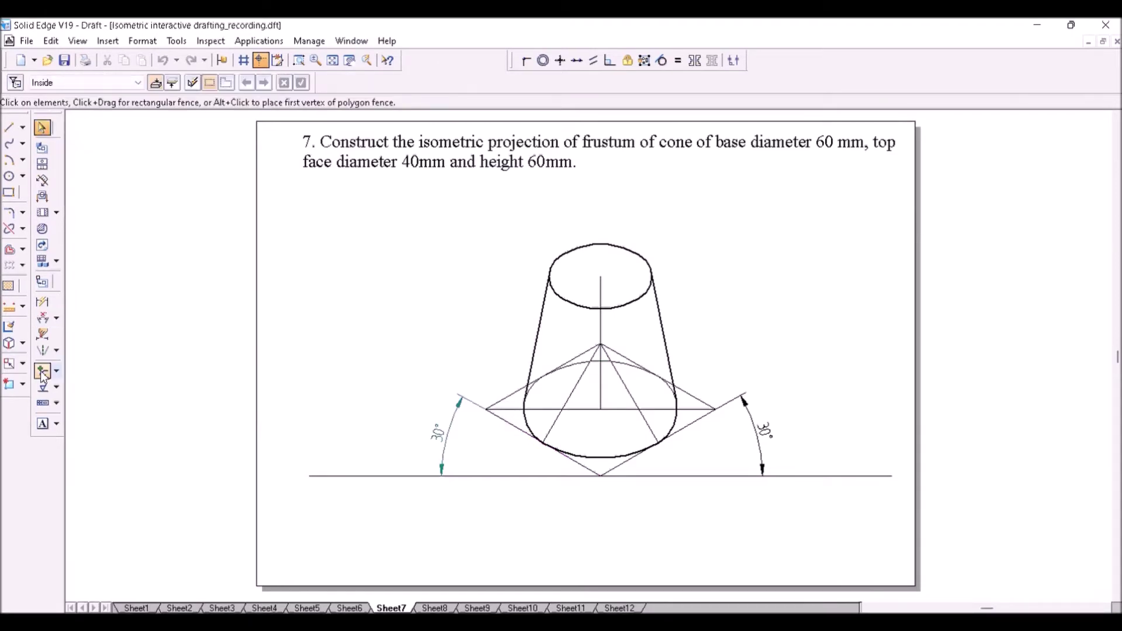
- Scale the whole frustum construction by a factor of 0.816 about the rhombus's lowest corner on the ground line
{"action": "left_click", "coordinate": [42, 373]}
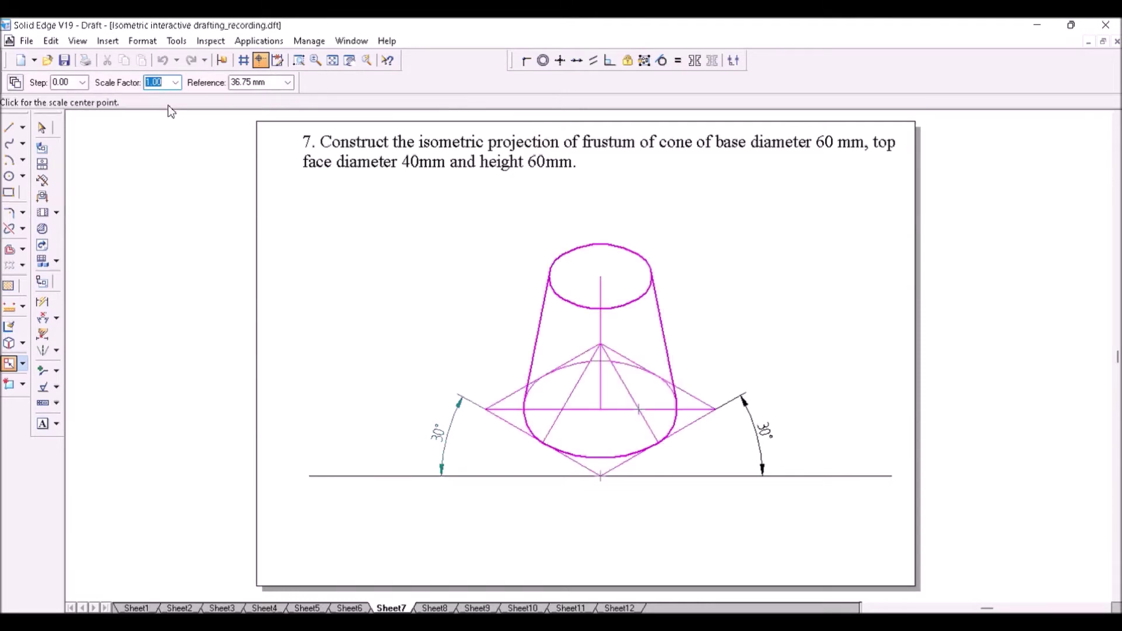
{"action": "type", "text": "0.816"}
{"action": "key", "text": "Tab"}
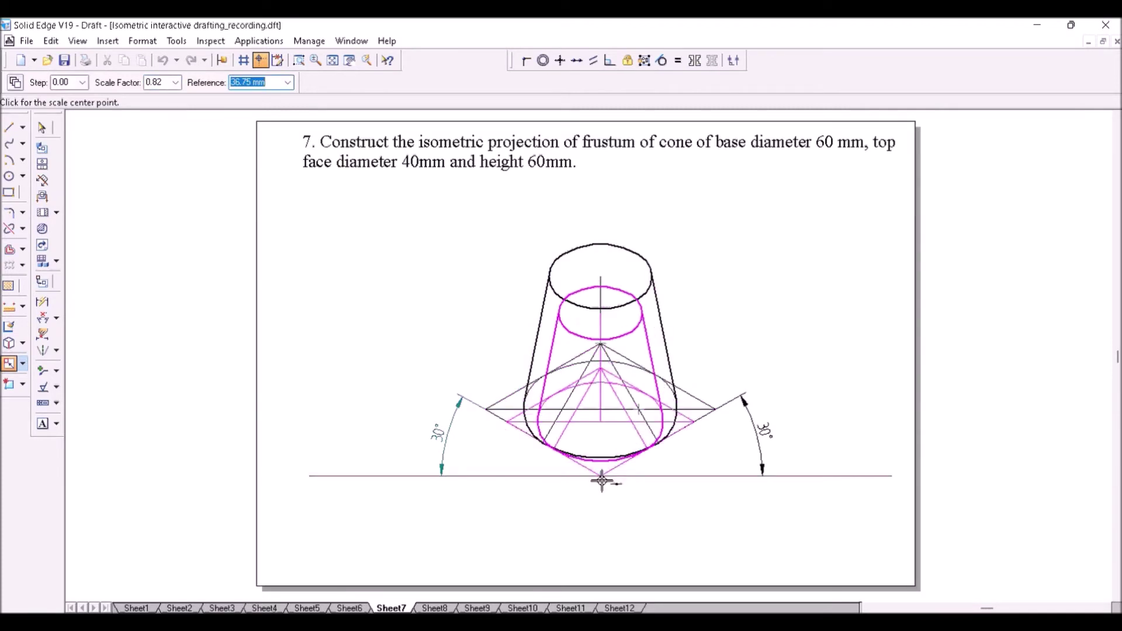
{"action": "left_click", "coordinate": [601, 480]}
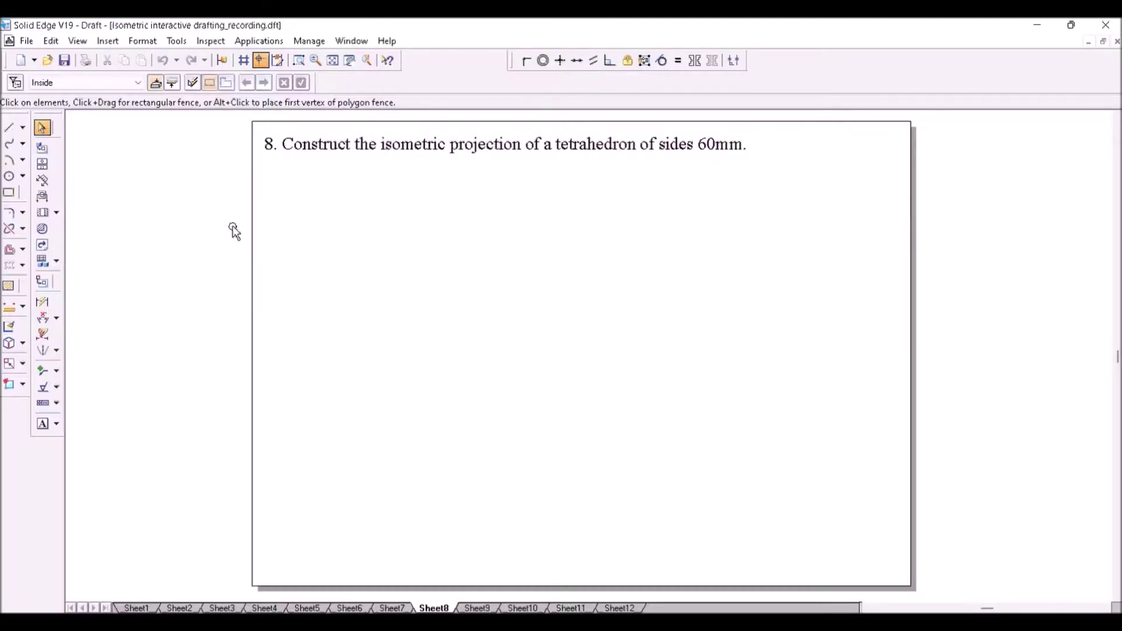
- Draw a vertical 60 mm line downward in the lower left area of the empty tetrahedron page, Sheet8
{"action": "left_click", "coordinate": [10, 131]}
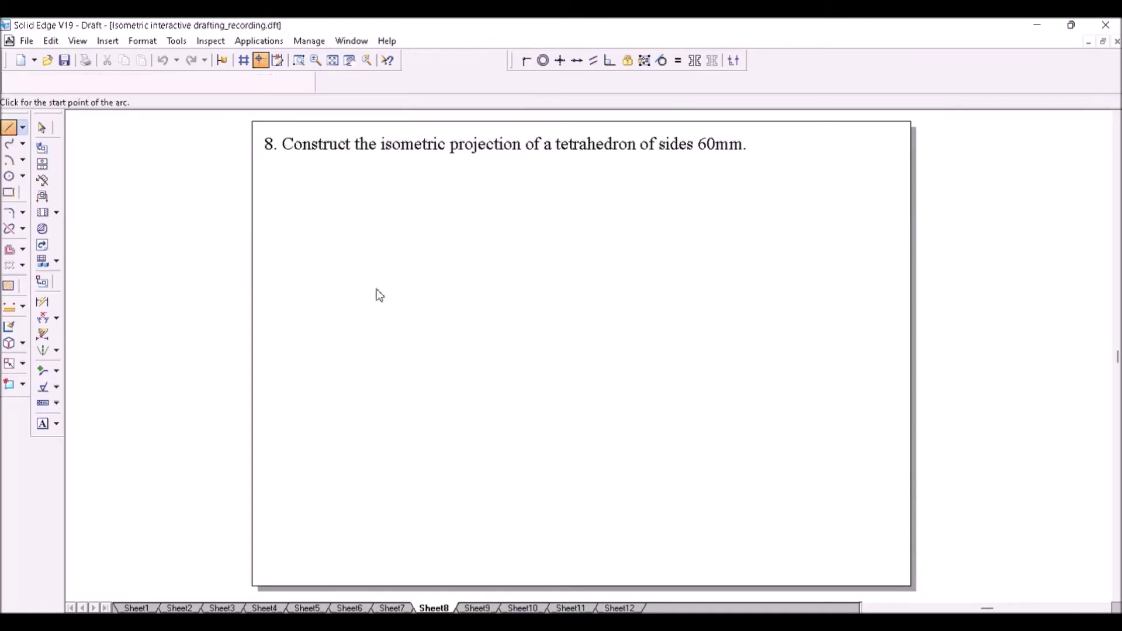
{"action": "left_click", "coordinate": [361, 349]}
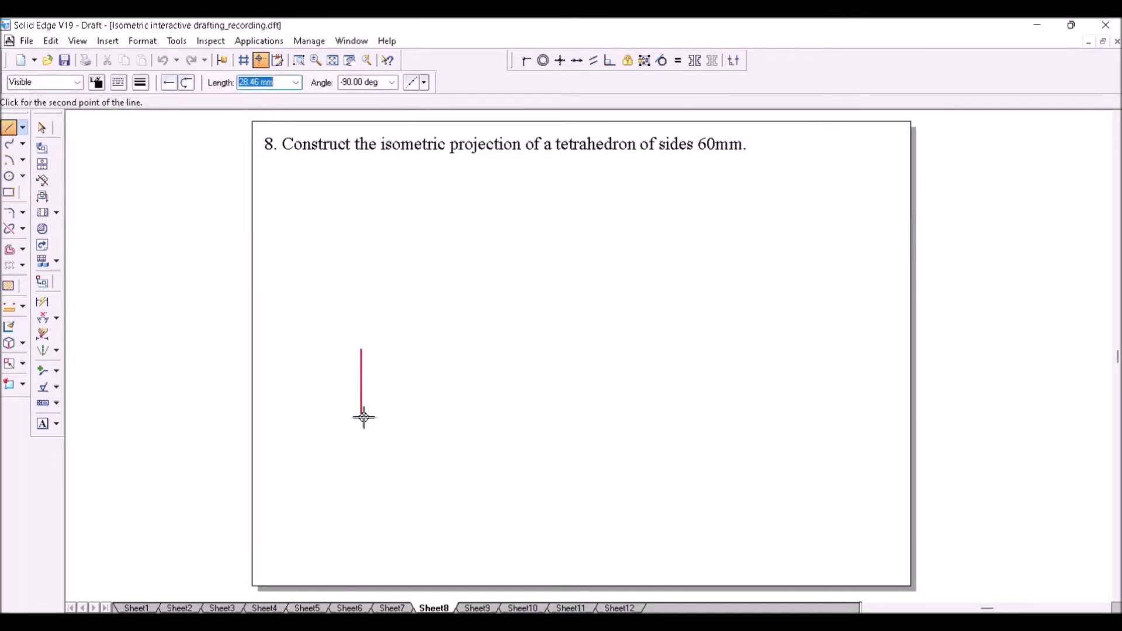
{"action": "type", "text": "60"}
{"action": "key", "text": "Tab"}
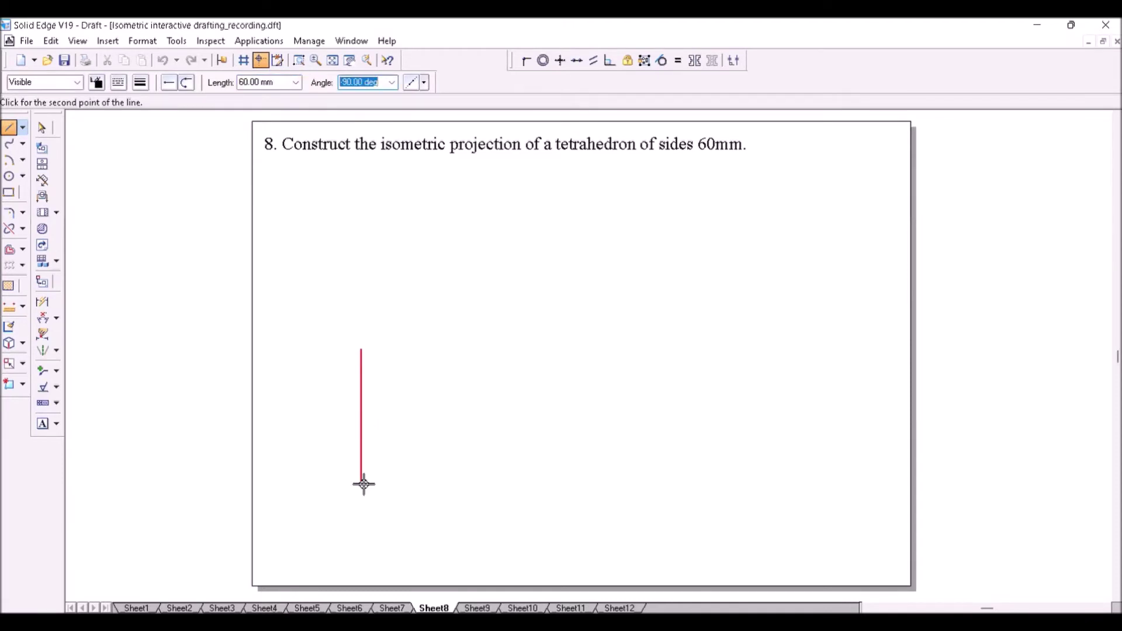
{"action": "left_click", "coordinate": [363, 483]}
- Add a 60 mm line at 30 degrees from the vertical line's lower end and close the triangle at its upper end
{"action": "type", "text": "6"}
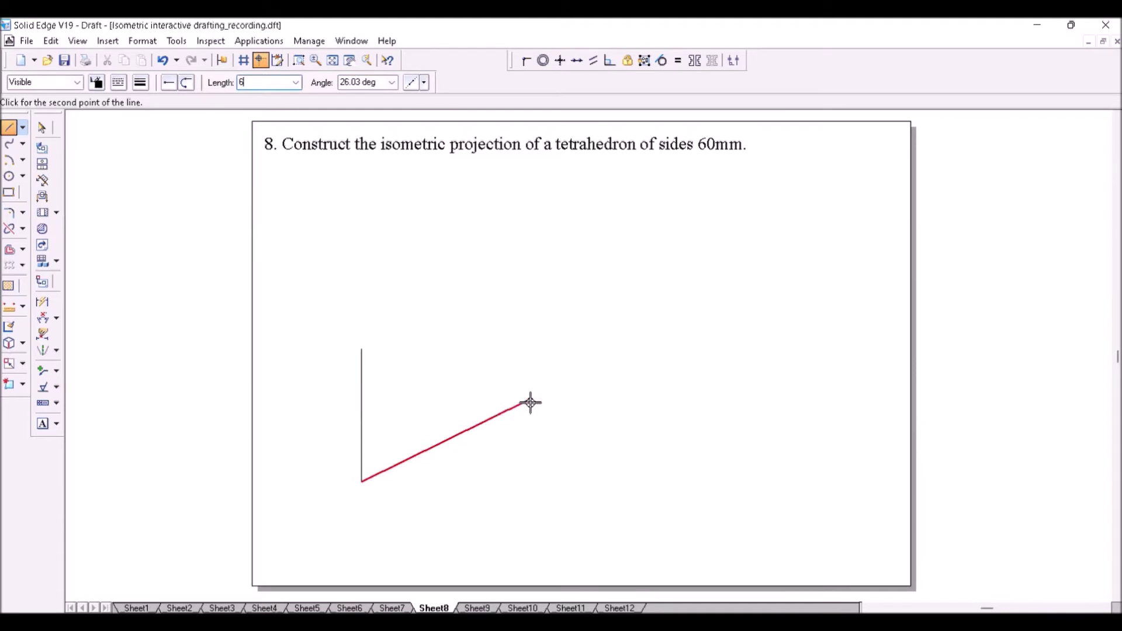
{"action": "type", "text": "0"}
{"action": "key", "text": "Tab"}
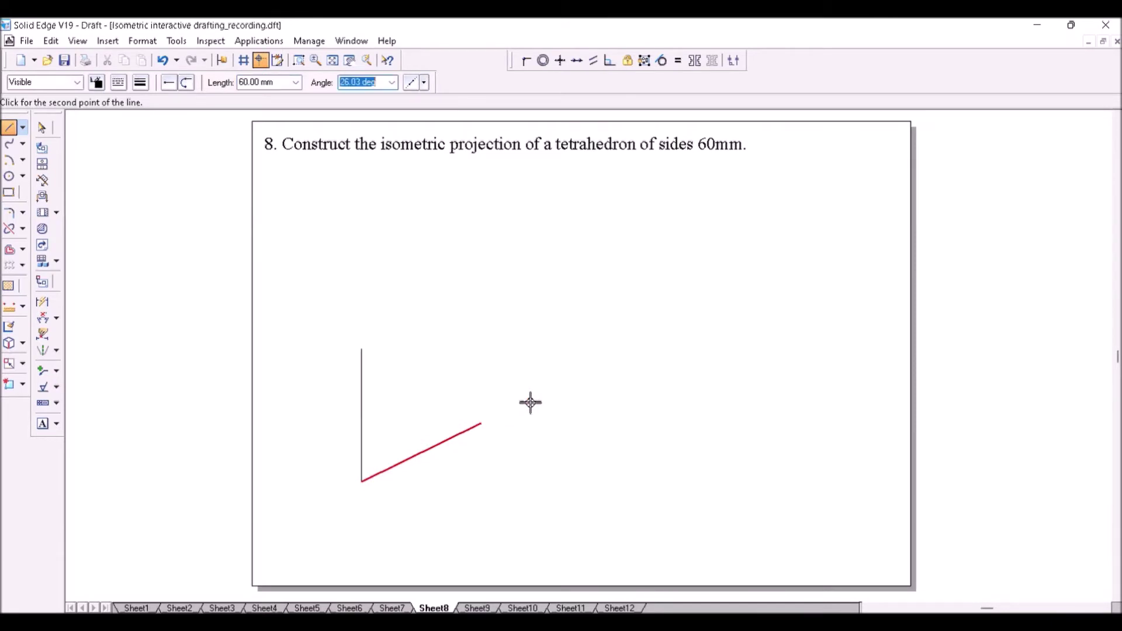
{"action": "type", "text": "30"}
{"action": "key", "text": "Return"}
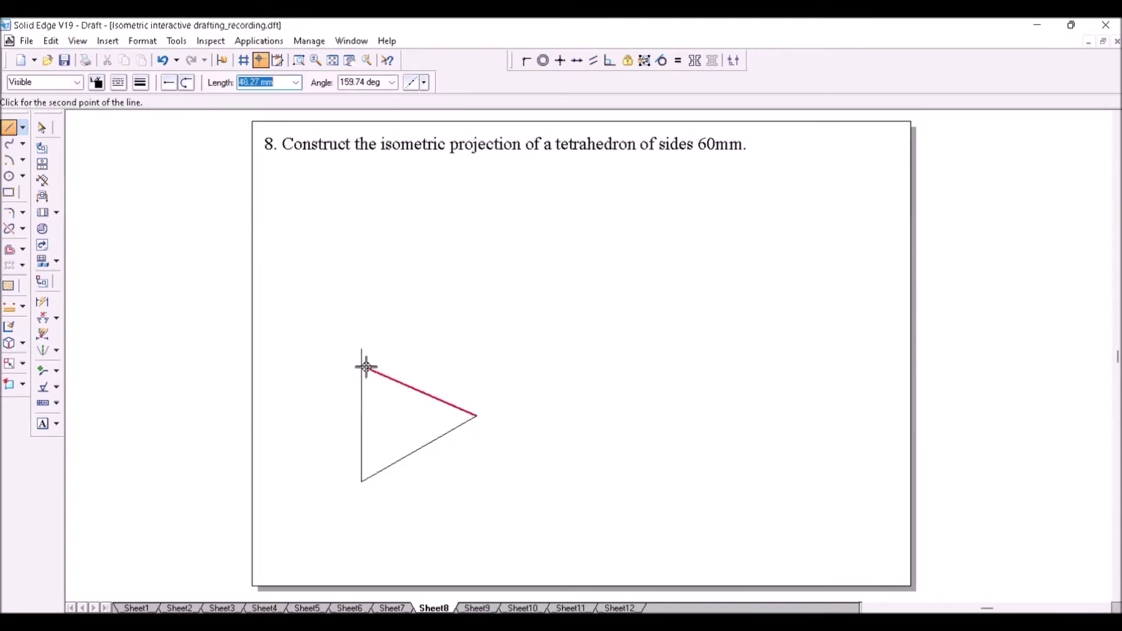
{"action": "left_click", "coordinate": [362, 350]}
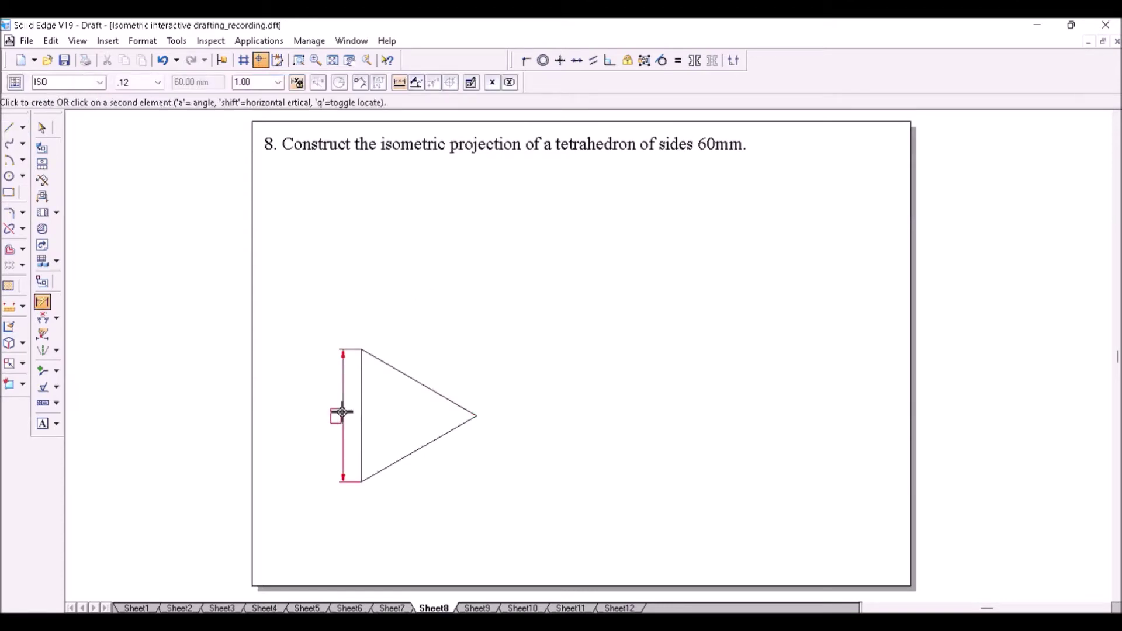
- Place the vertical side's length dimension outside the triangle and draw a line from the upper corner to the midpoint of the opposite side
{"action": "left_click", "coordinate": [335, 413]}
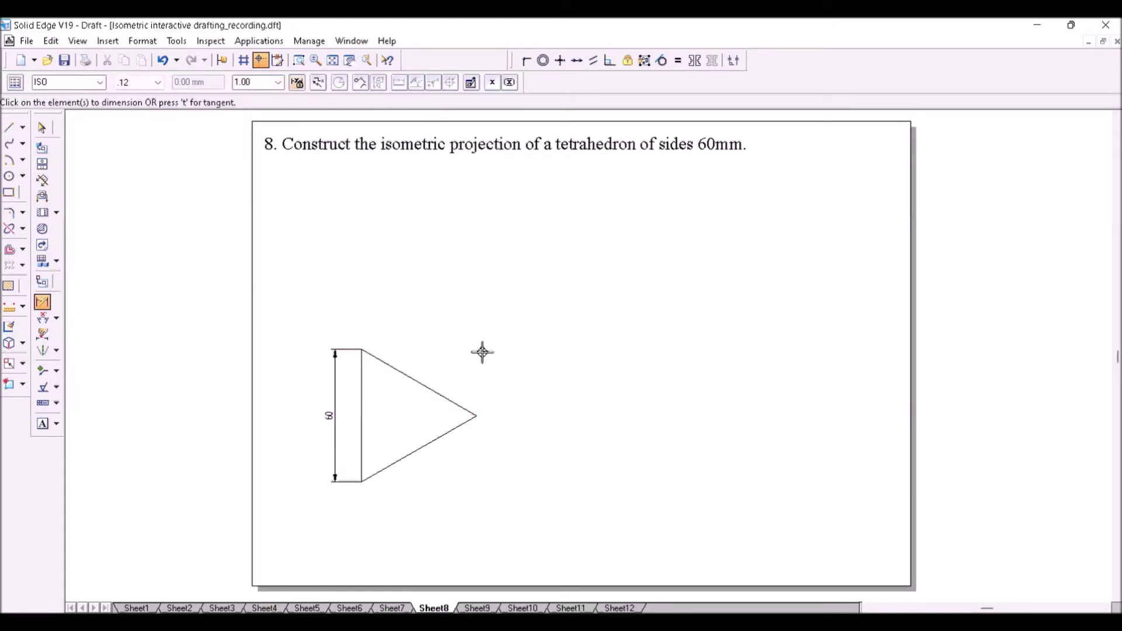
{"action": "left_click", "coordinate": [8, 127]}
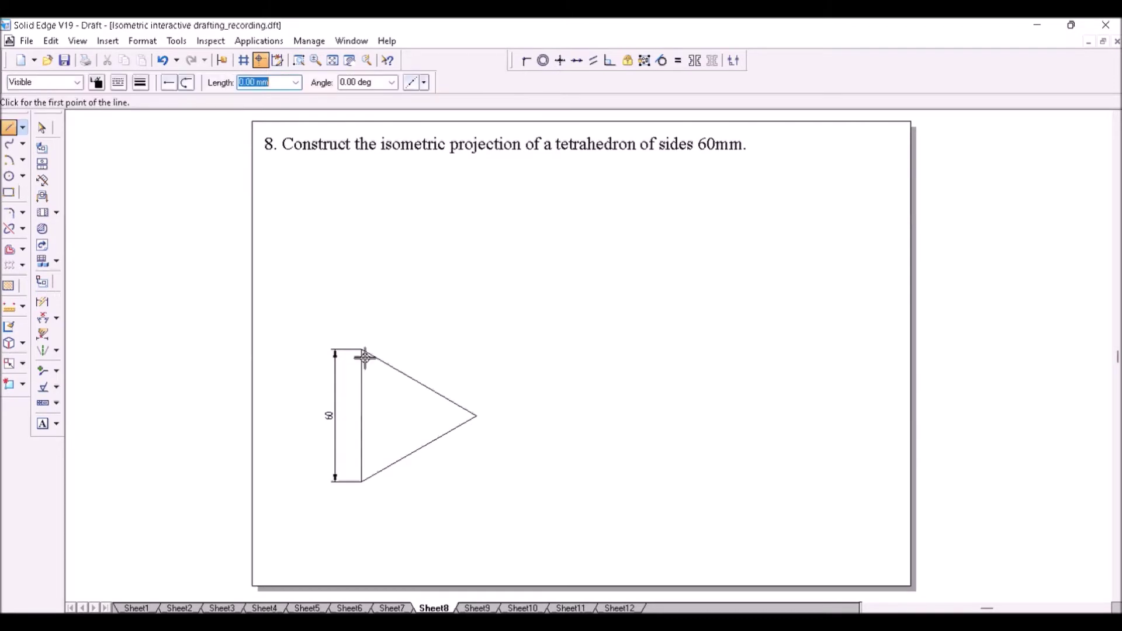
{"action": "left_click", "coordinate": [365, 358]}
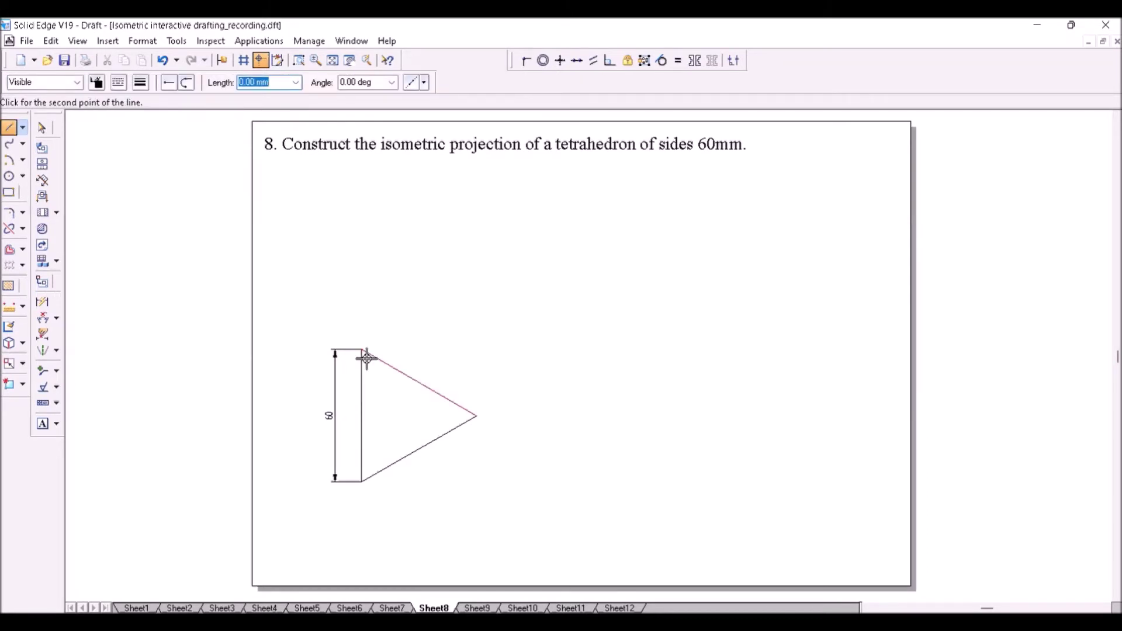
{"action": "left_click", "coordinate": [420, 453]}
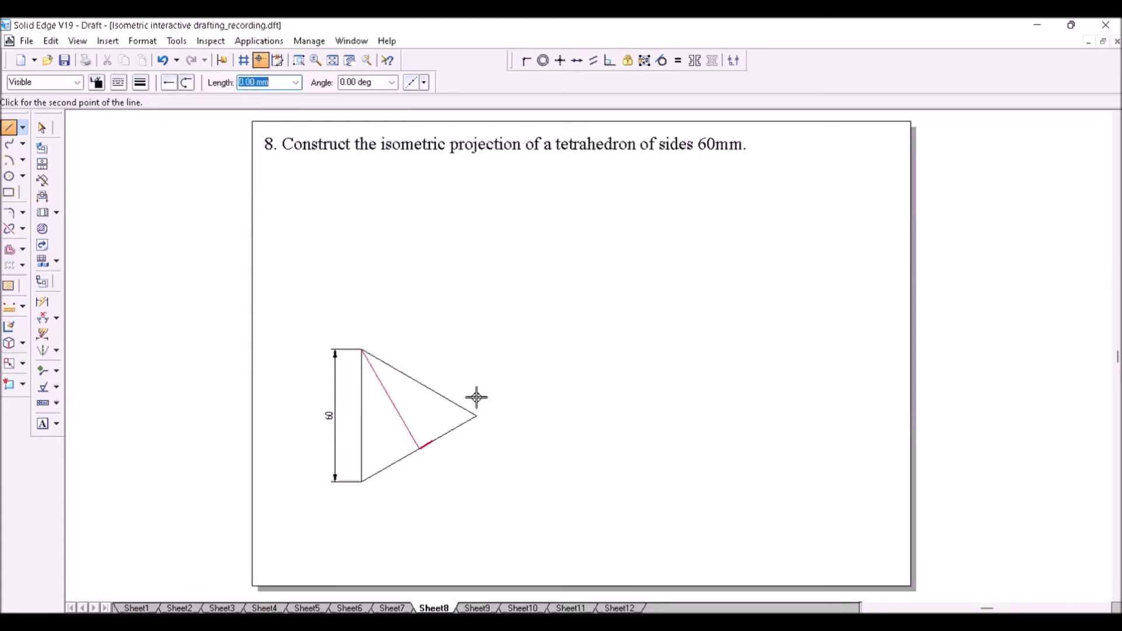
{"action": "right_click", "coordinate": [476, 398]}
- Draw a line from the triangle's right corner to the vertical side's midpoint, and one from the lower corner to the crossing point
{"action": "left_click", "coordinate": [477, 416]}
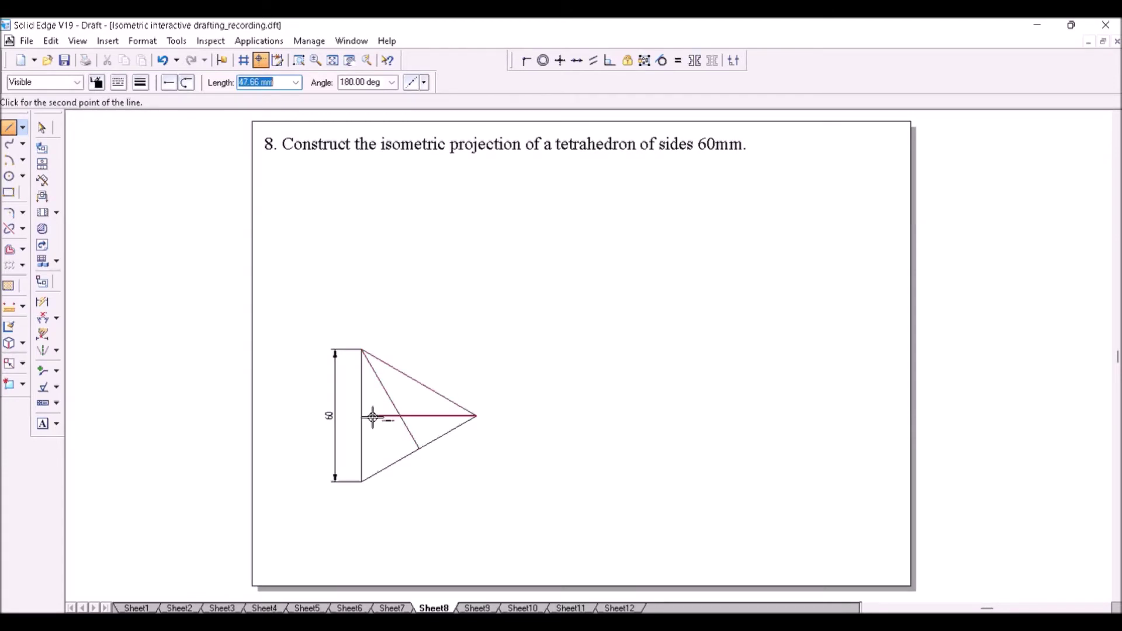
{"action": "left_click", "coordinate": [373, 416]}
{"action": "right_click", "coordinate": [466, 345]}
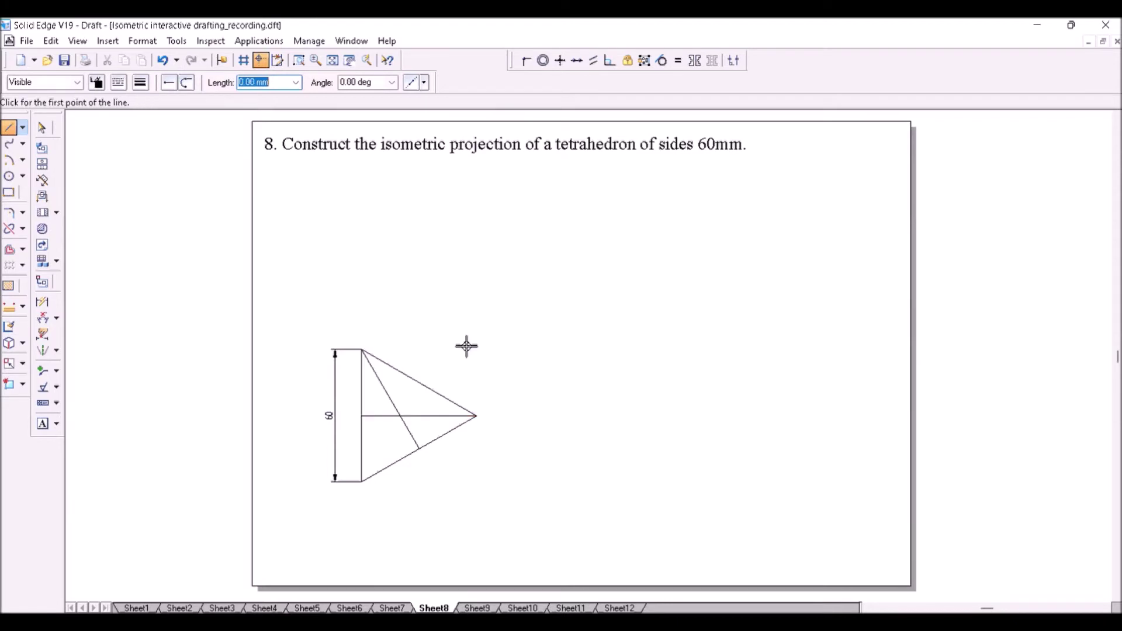
{"action": "left_click", "coordinate": [362, 482]}
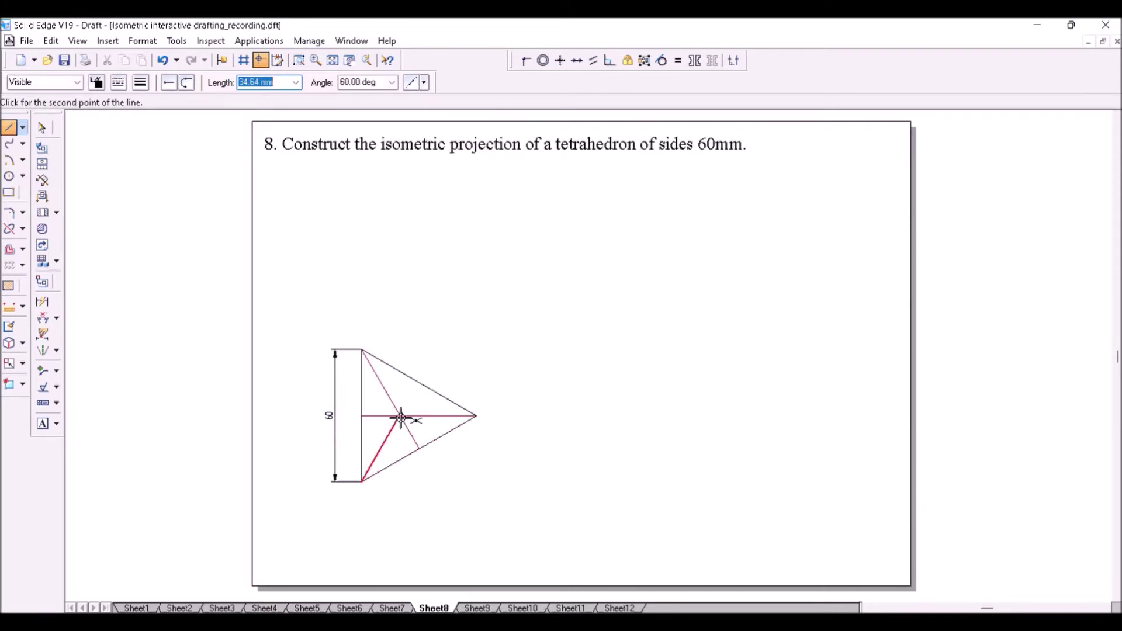
{"action": "left_click", "coordinate": [401, 417]}
{"action": "right_click", "coordinate": [400, 417]}
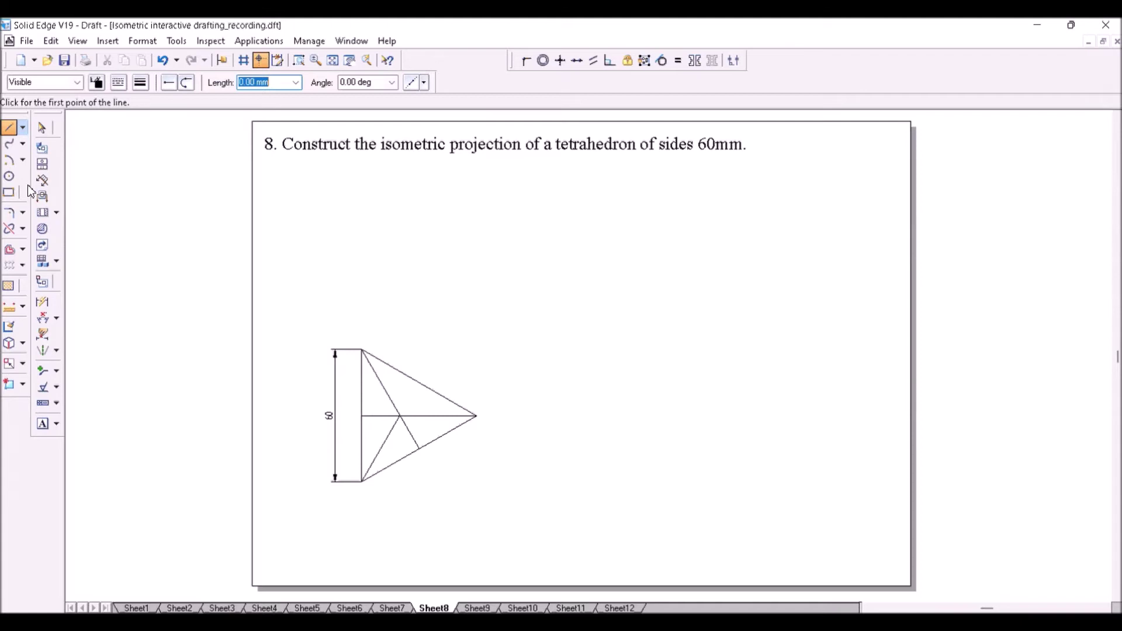
- Split the sloping and horizontal medians at the triangle's centroid
{"action": "left_click", "coordinate": [24, 230]}
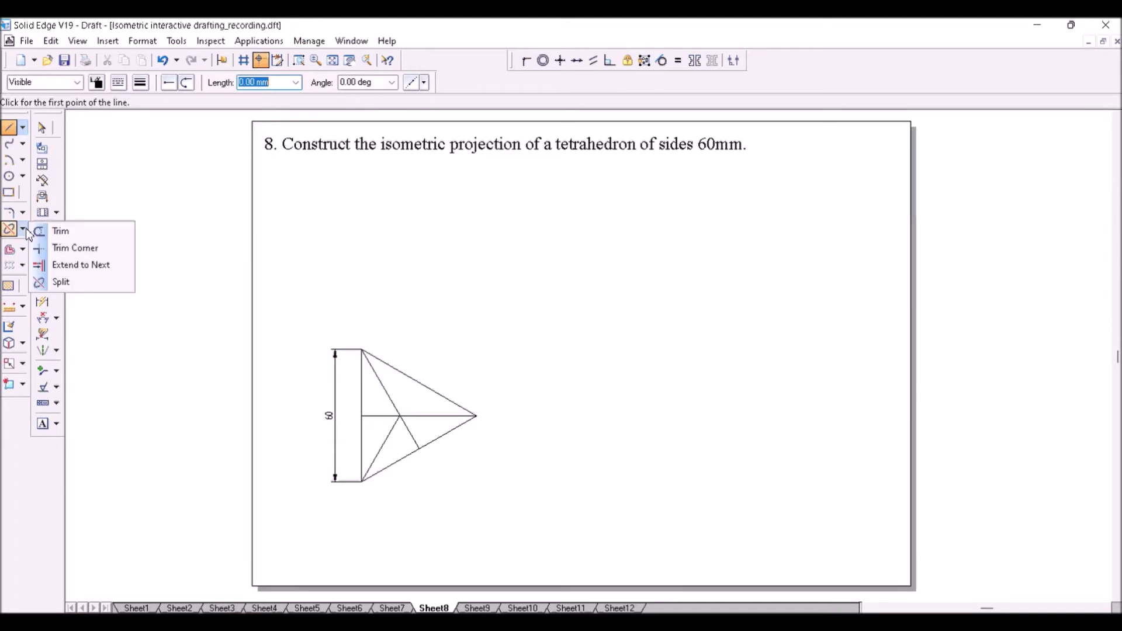
{"action": "left_click", "coordinate": [60, 282]}
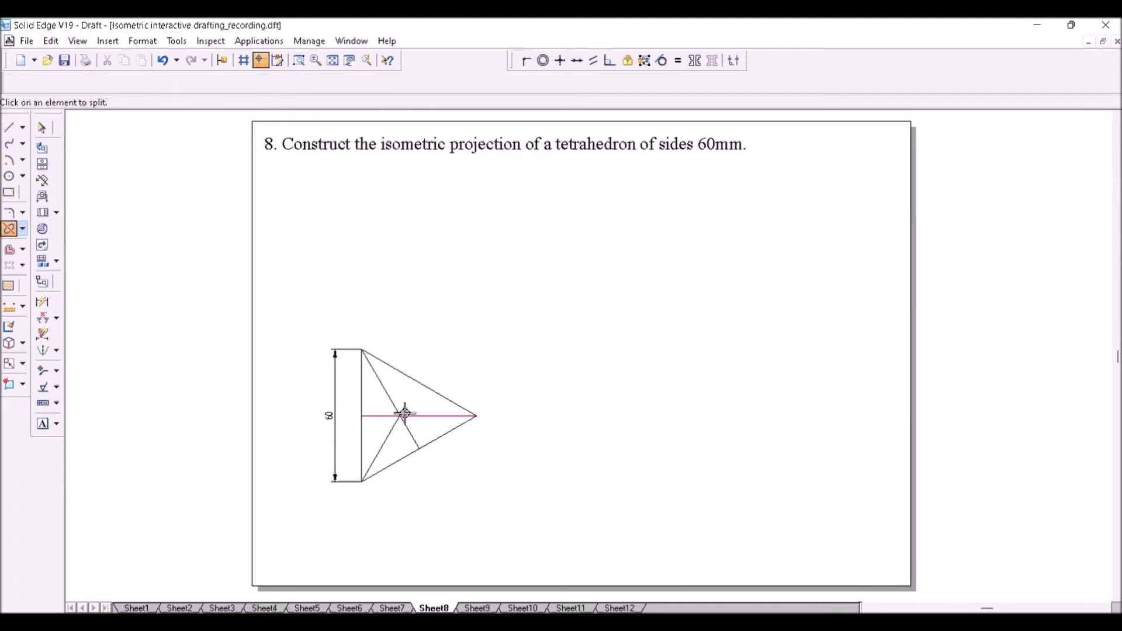
{"action": "left_click", "coordinate": [401, 422]}
{"action": "left_click", "coordinate": [400, 421]}
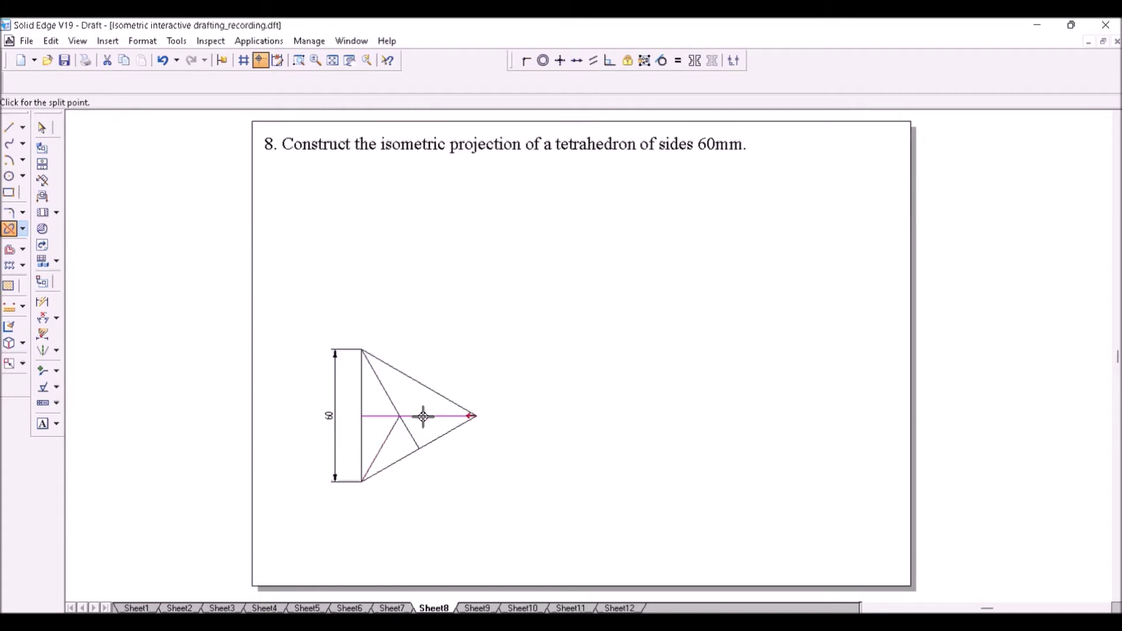
{"action": "left_click", "coordinate": [401, 417]}
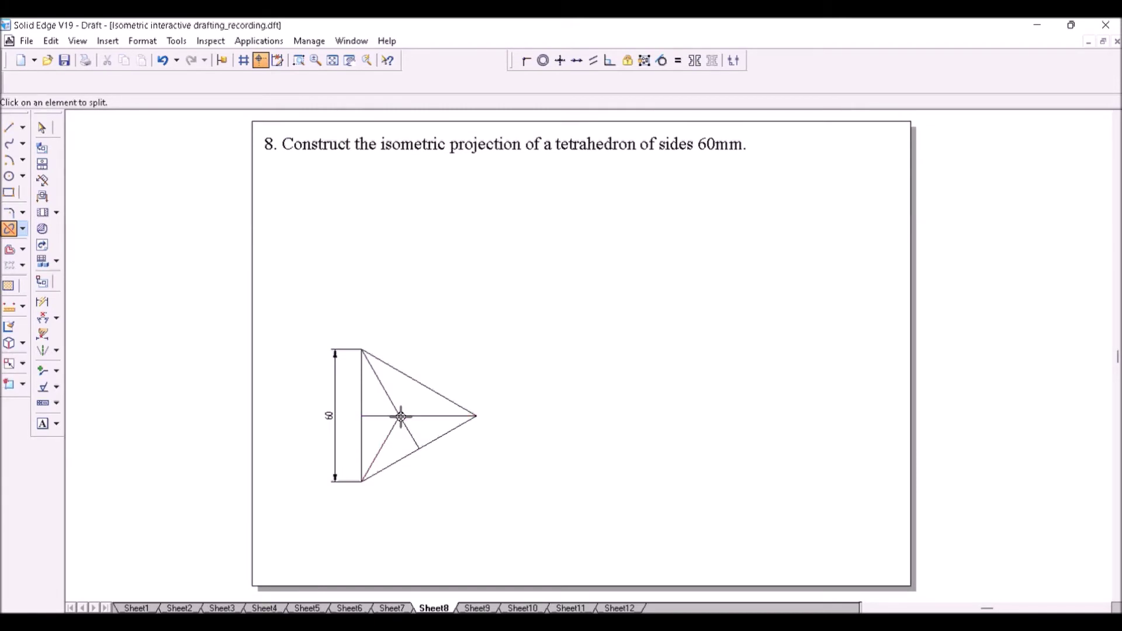
{"action": "key", "text": "Escape"}
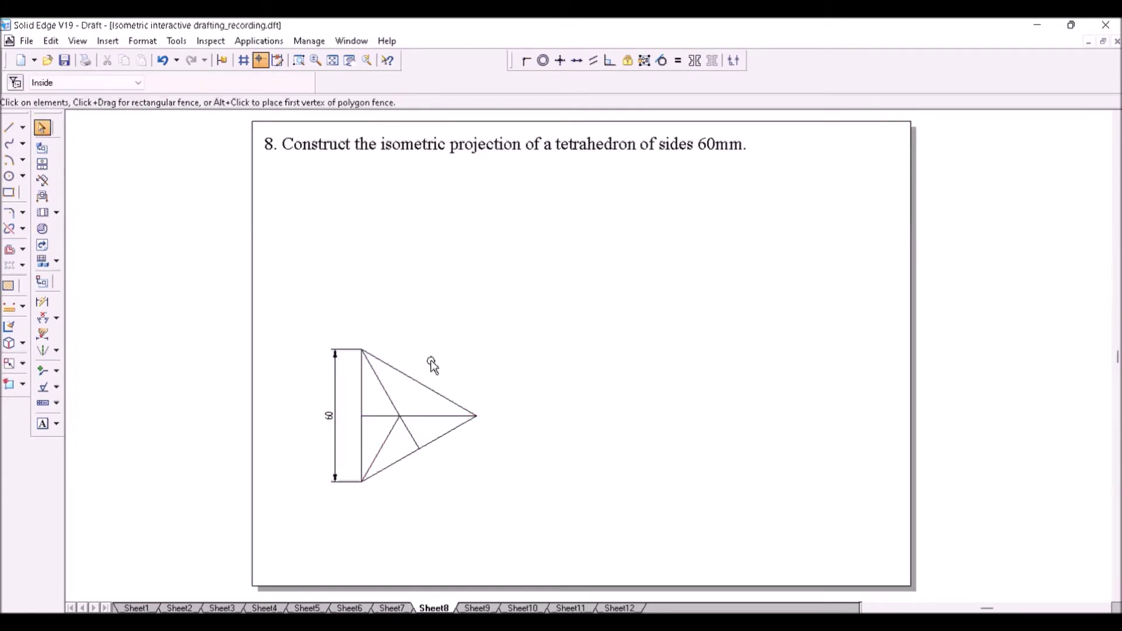
- Thicken the triangle's three sides and the three lines joining its corners to the centroid
{"action": "left_click", "coordinate": [366, 443]}
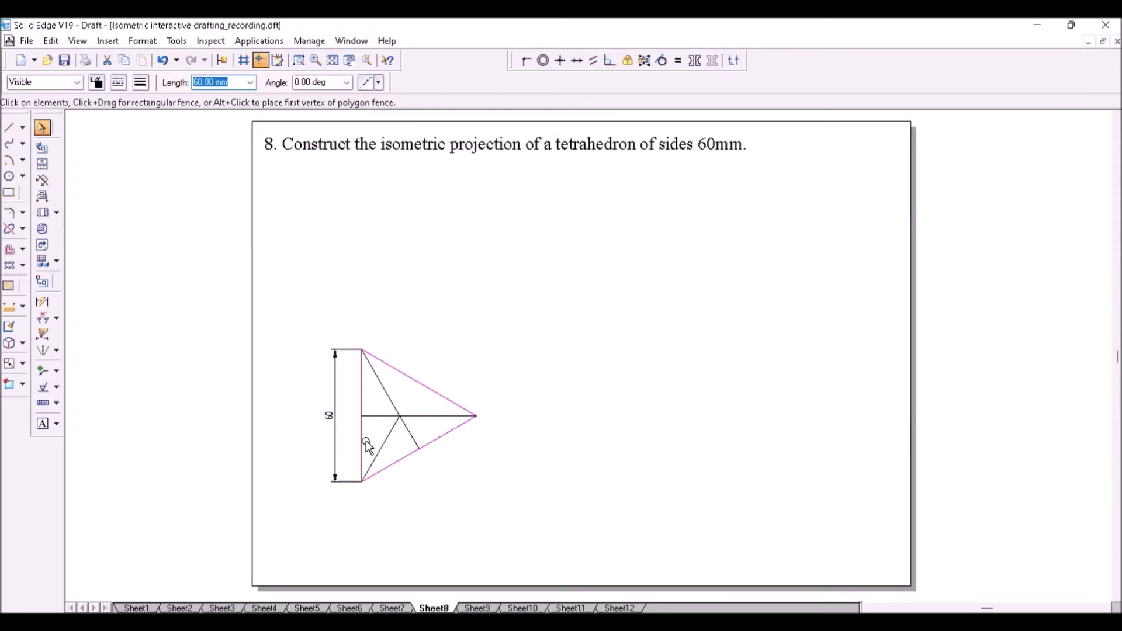
{"action": "left_click", "coordinate": [391, 401], "text": "ctrl"}
{"action": "left_click", "coordinate": [429, 416], "text": "ctrl"}
{"action": "left_click", "coordinate": [381, 449], "text": "ctrl"}
{"action": "left_click", "coordinate": [142, 82]}
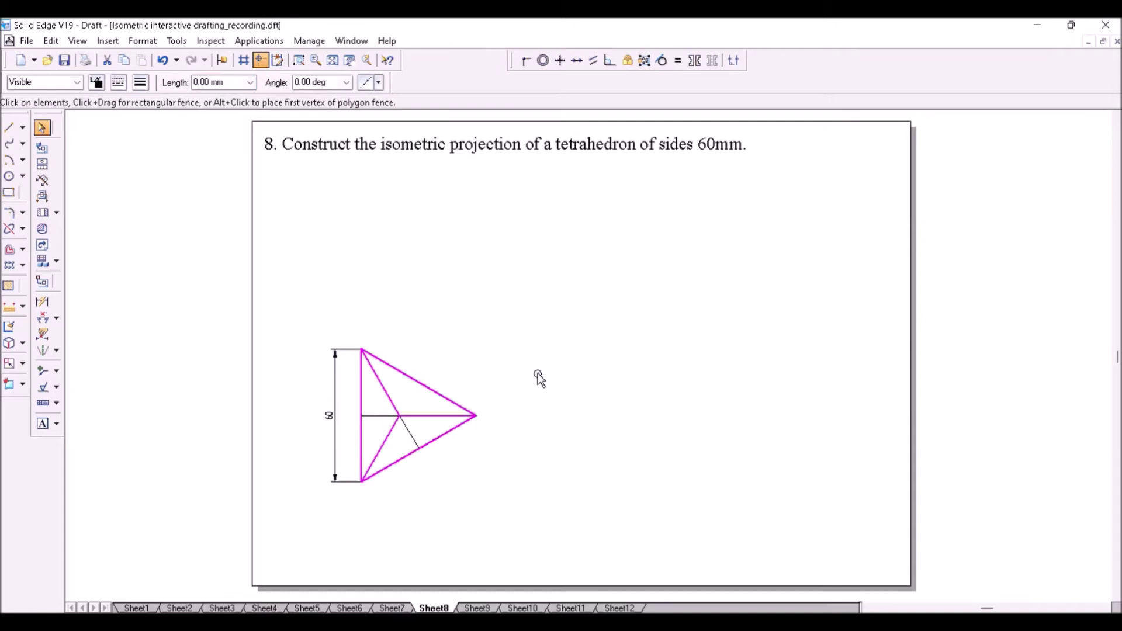
{"action": "left_click", "coordinate": [560, 428]}
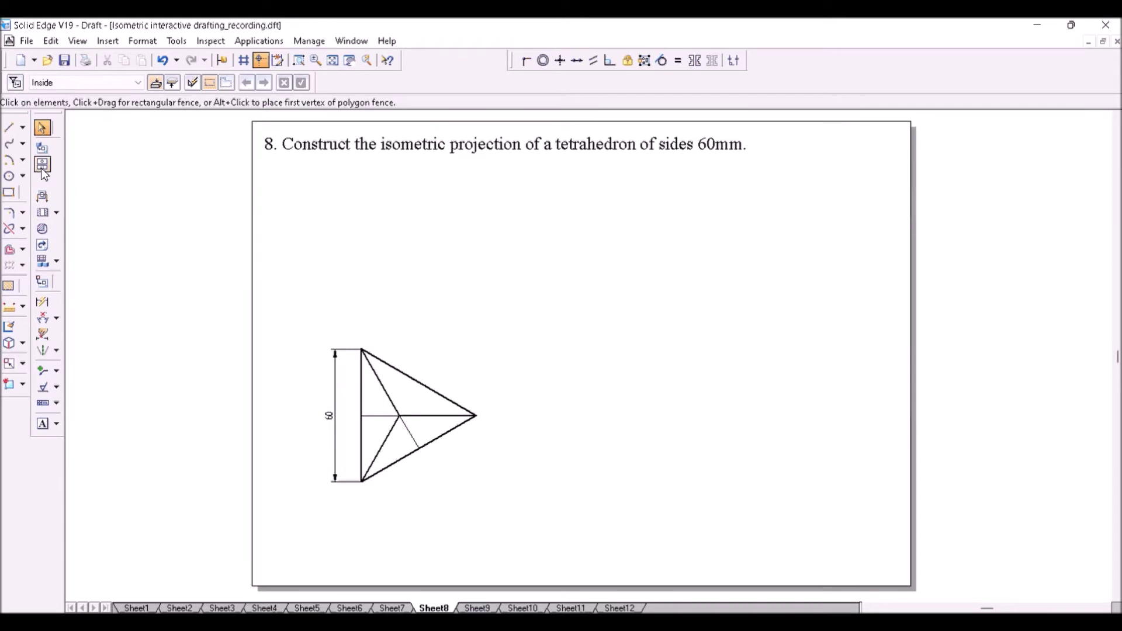
- Project the triangle's upper corner about 16 mm upward, add the horizontal base line above the plan, and drop it to the right corner
{"action": "key", "text": "l"}
{"action": "left_click", "coordinate": [362, 351]}
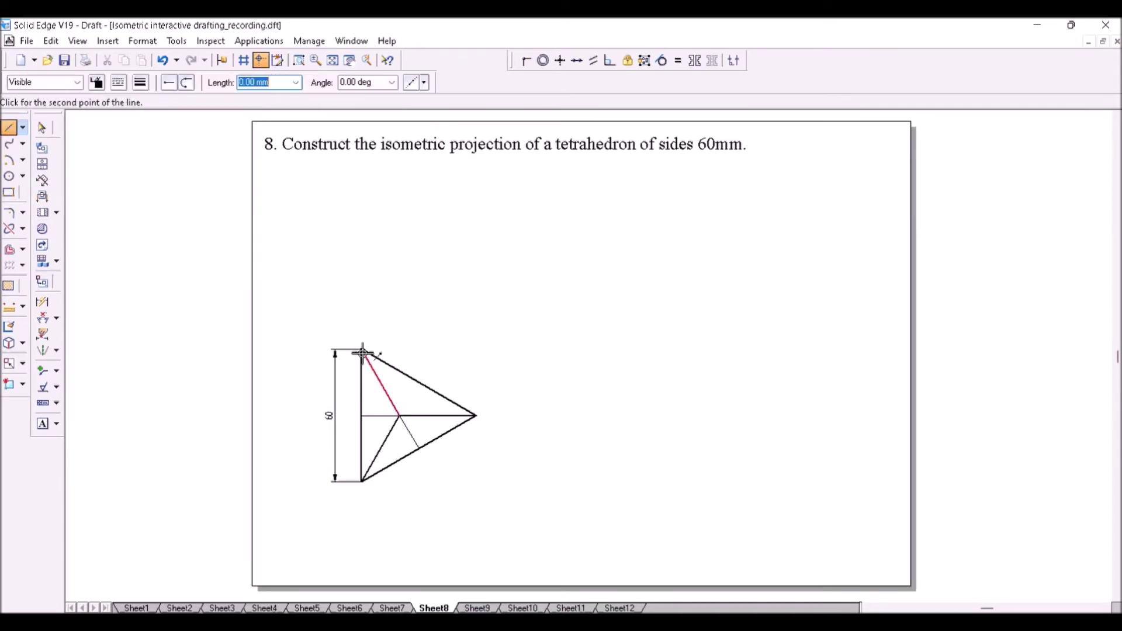
{"action": "left_click", "coordinate": [362, 351]}
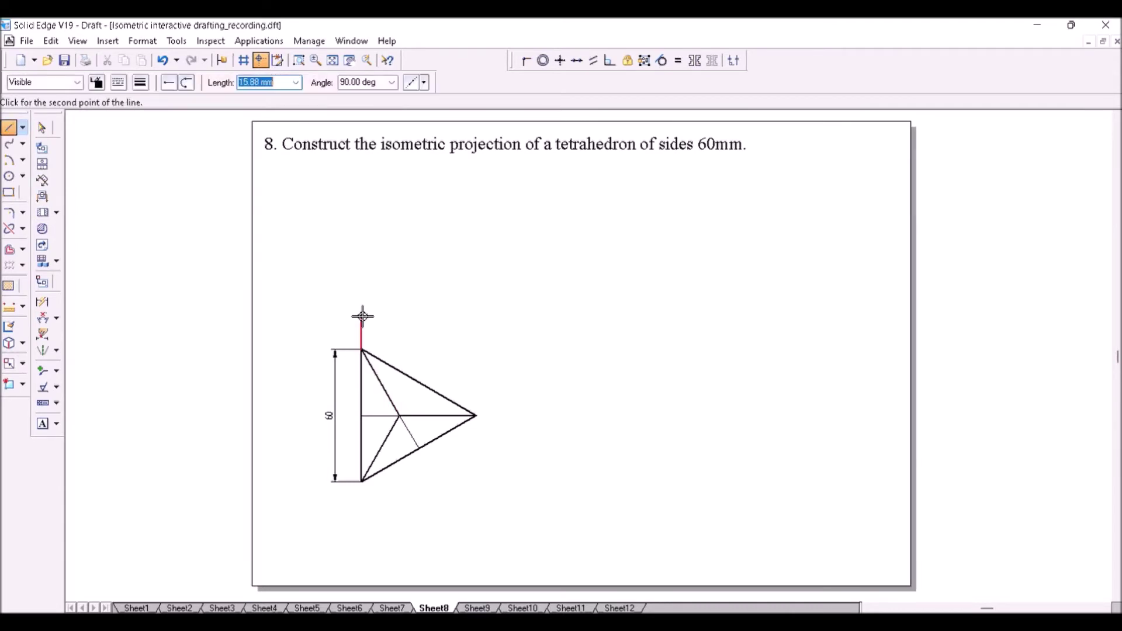
{"action": "left_click", "coordinate": [362, 315]}
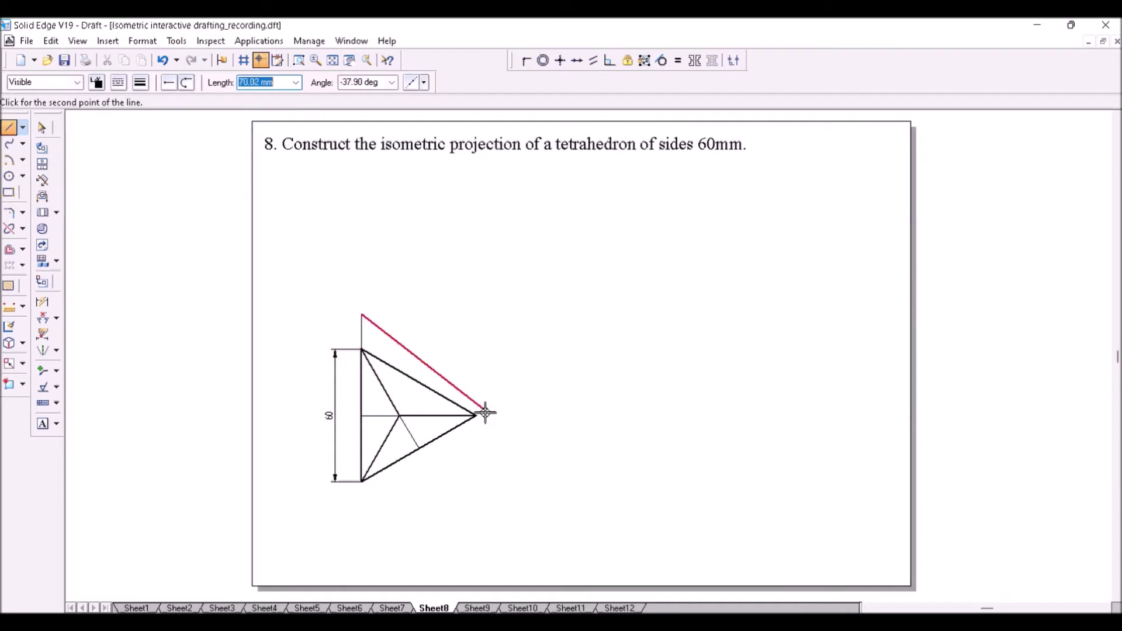
{"action": "left_click", "coordinate": [477, 316]}
{"action": "left_click", "coordinate": [478, 413]}
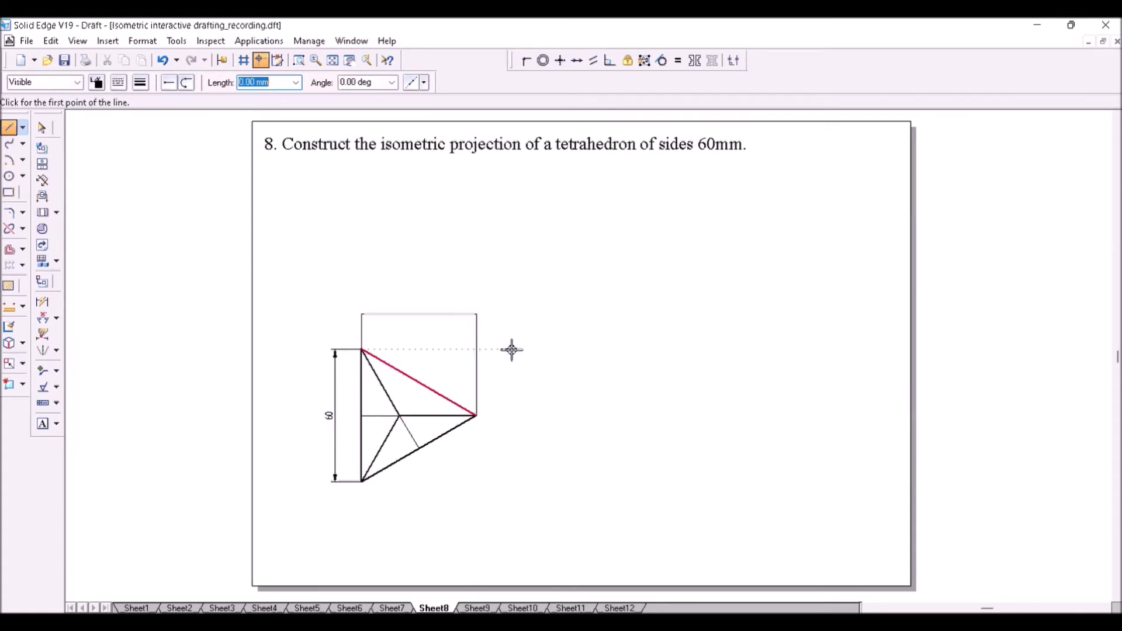
- Draw a long vertical line up from the centroid and complete the front-view triangle on the base line, with a 60 mm right edge ending on it
{"action": "left_click", "coordinate": [399, 416]}
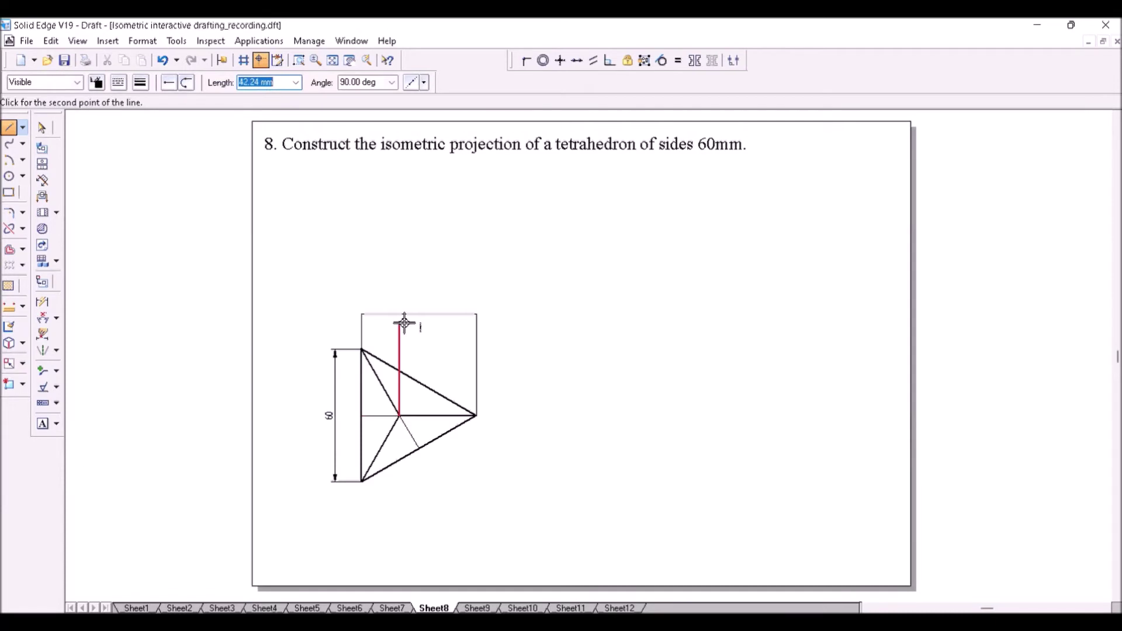
{"action": "left_click", "coordinate": [399, 176]}
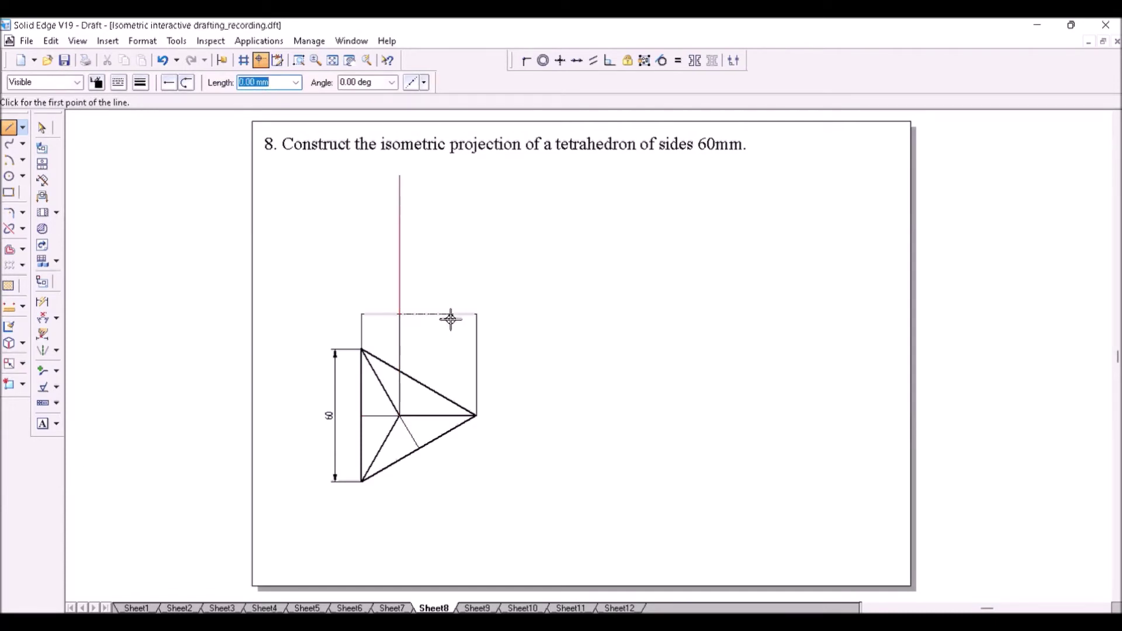
{"action": "left_click", "coordinate": [477, 314]}
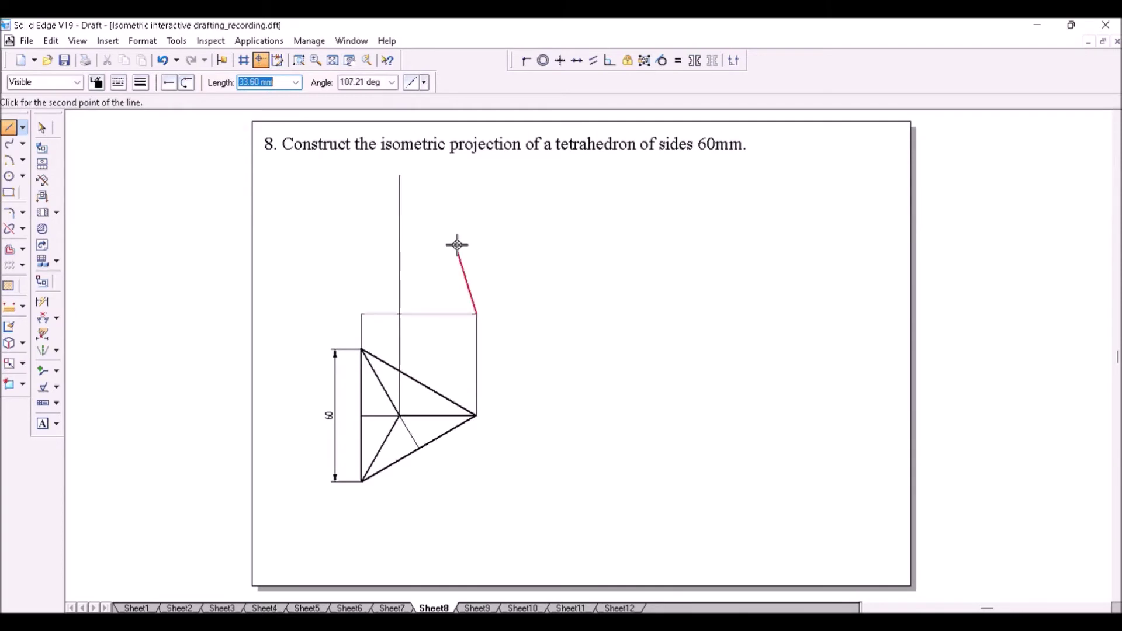
{"action": "type", "text": "60"}
{"action": "key", "text": "Tab"}
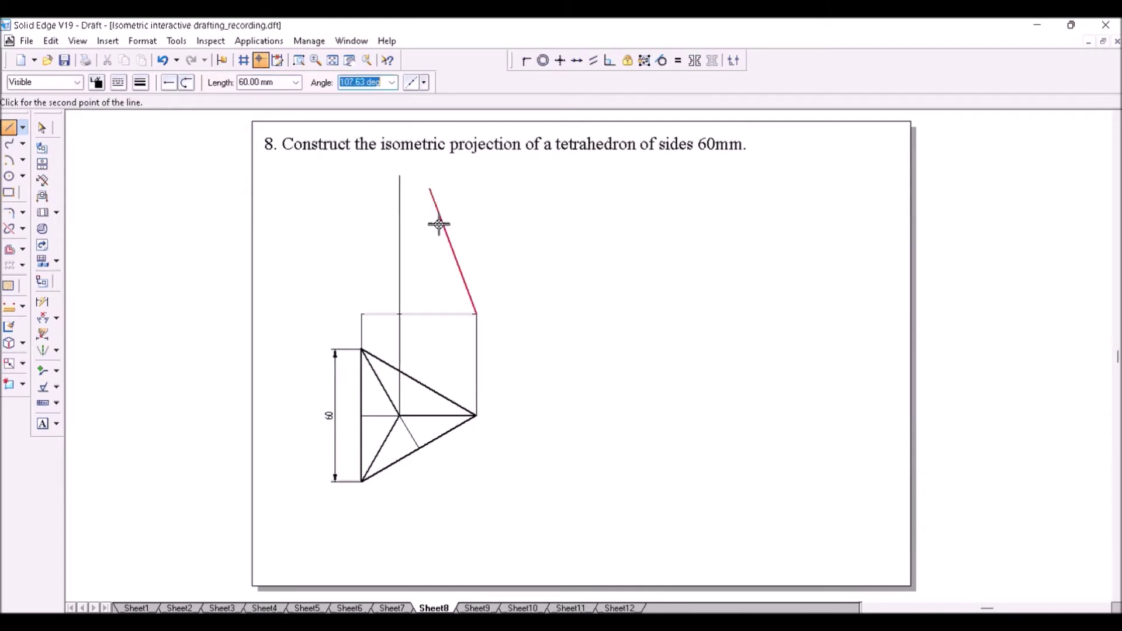
{"action": "left_click", "coordinate": [401, 208]}
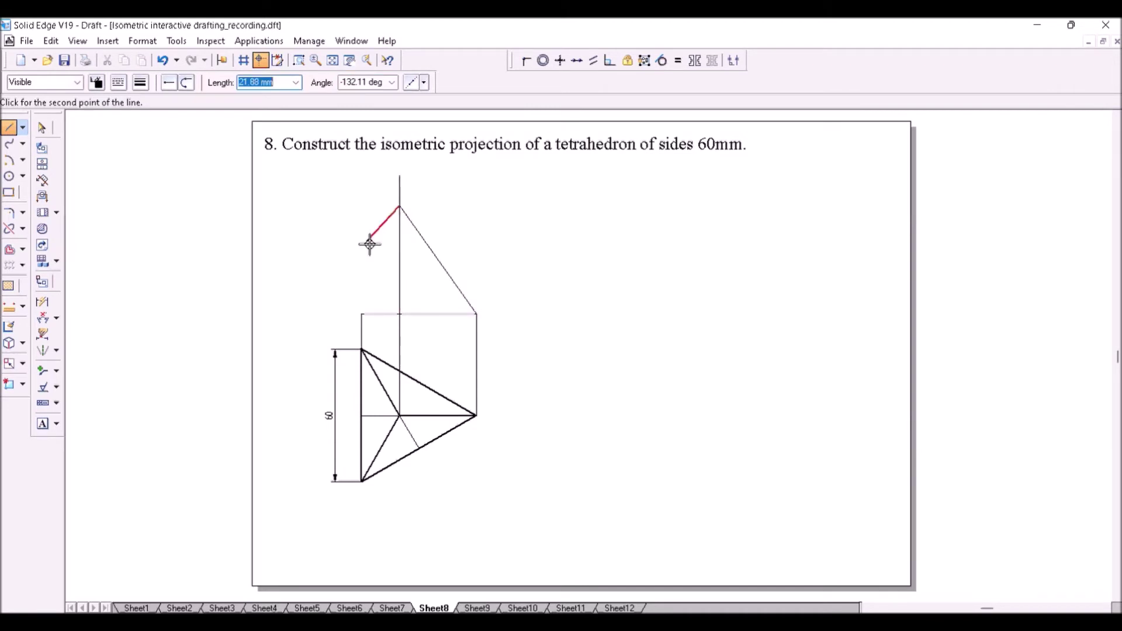
{"action": "left_click", "coordinate": [363, 315]}
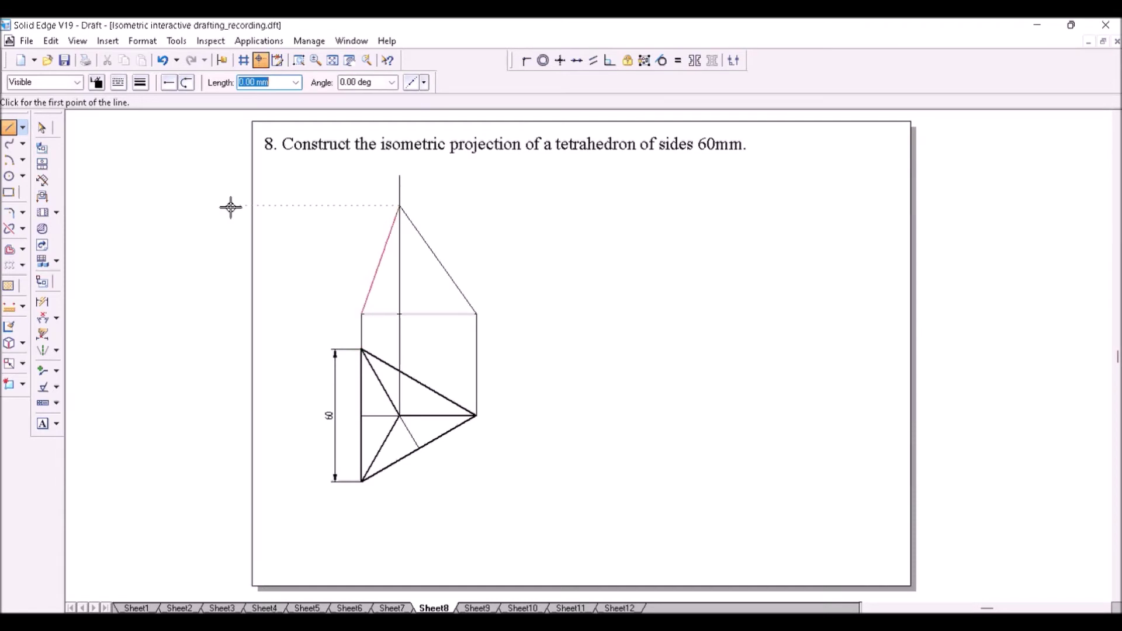
{"action": "key", "text": "Escape"}
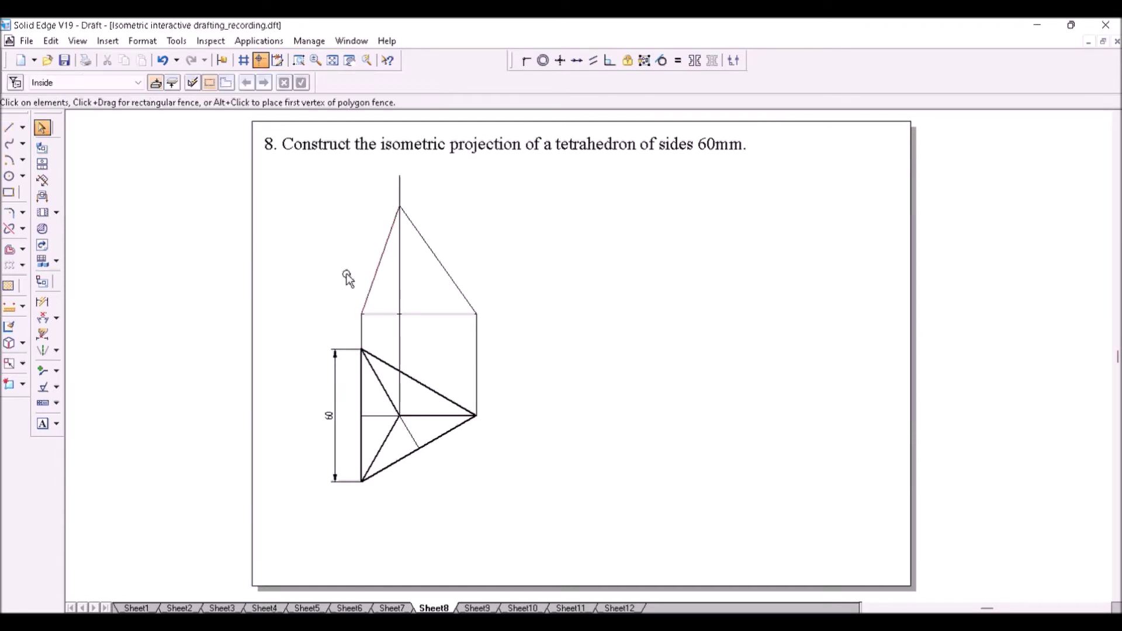
- Set the line width of the front-view triangle's three edges to 0.70 mm
{"action": "left_click", "coordinate": [448, 275]}
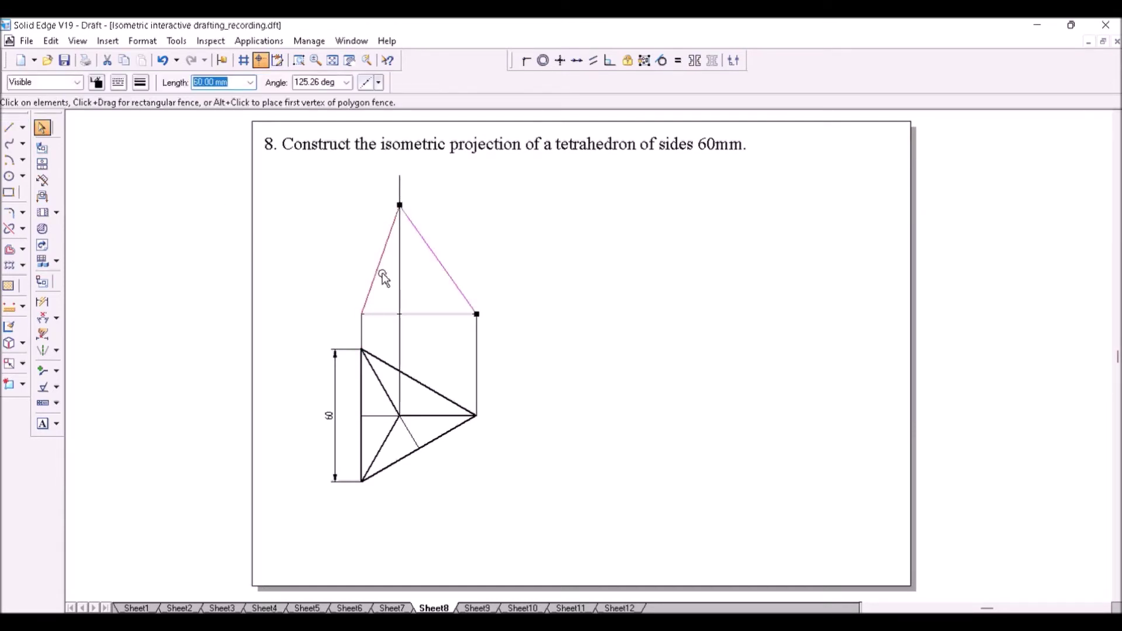
{"action": "key", "text": "Escape"}
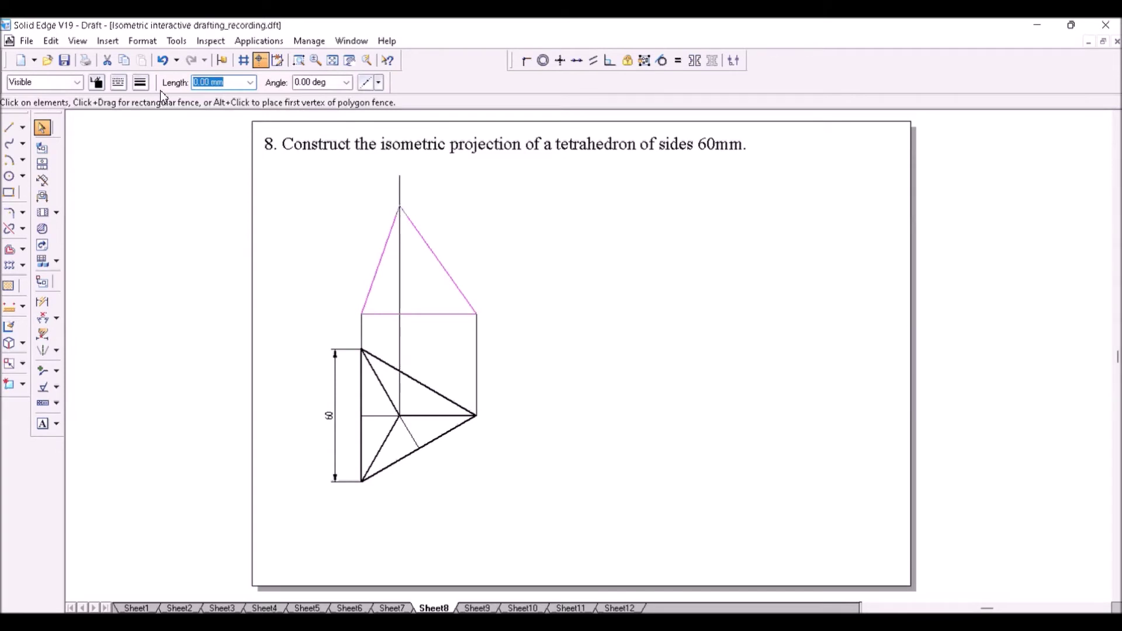
{"action": "left_click", "coordinate": [140, 82]}
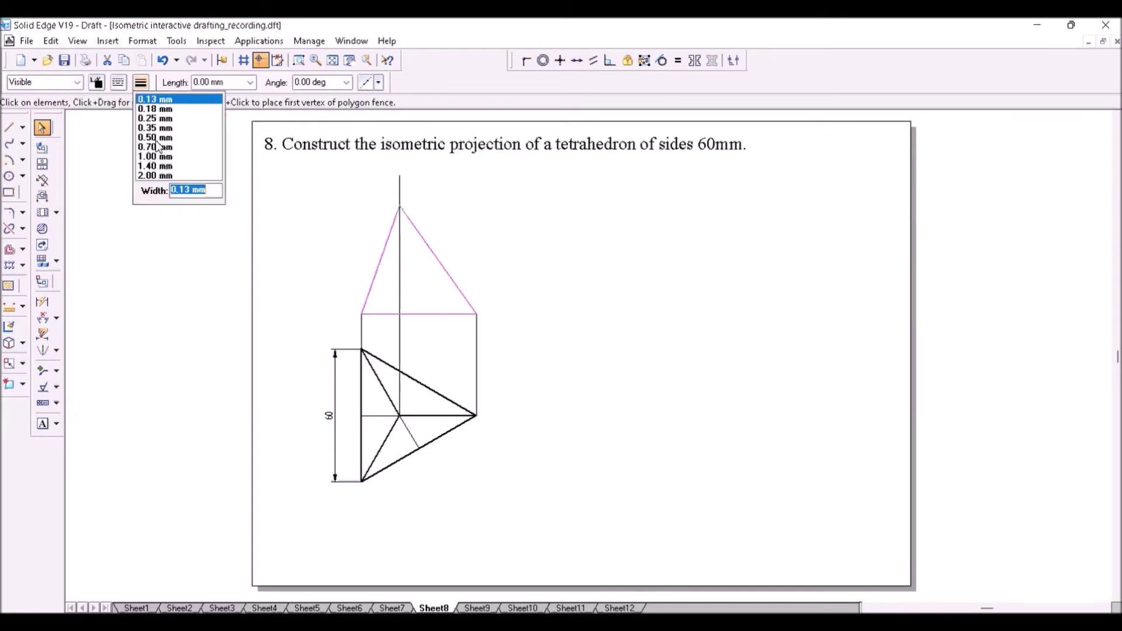
{"action": "left_click", "coordinate": [158, 146]}
{"action": "left_click", "coordinate": [402, 274]}
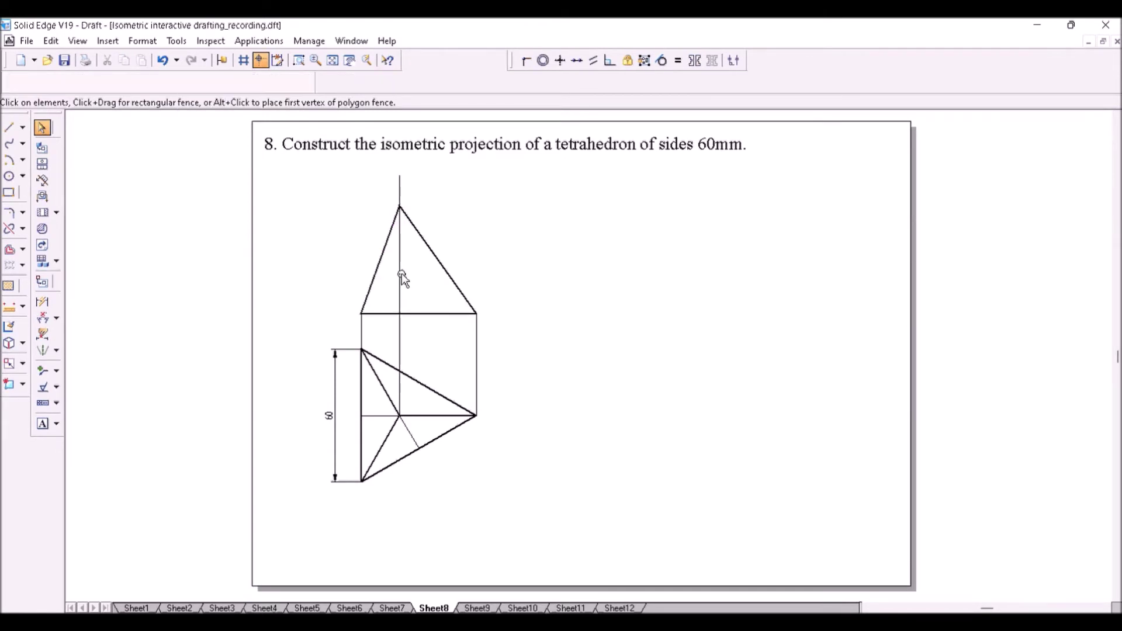
- Change the vertical axis line above the front view's base to a dash-dot centre line
{"action": "left_click", "coordinate": [401, 272]}
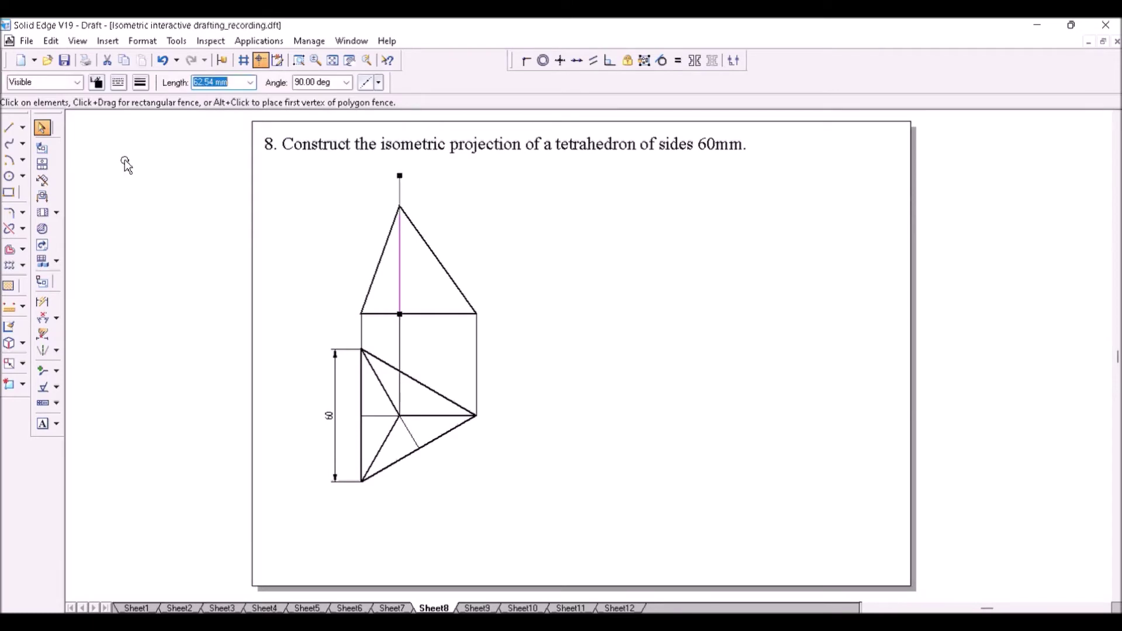
{"action": "left_click", "coordinate": [119, 83]}
{"action": "left_click", "coordinate": [515, 252]}
- Dimension the front view's vertical height between its apex and base line, placing the dimension to the left of the triangle
{"action": "left_click", "coordinate": [57, 319]}
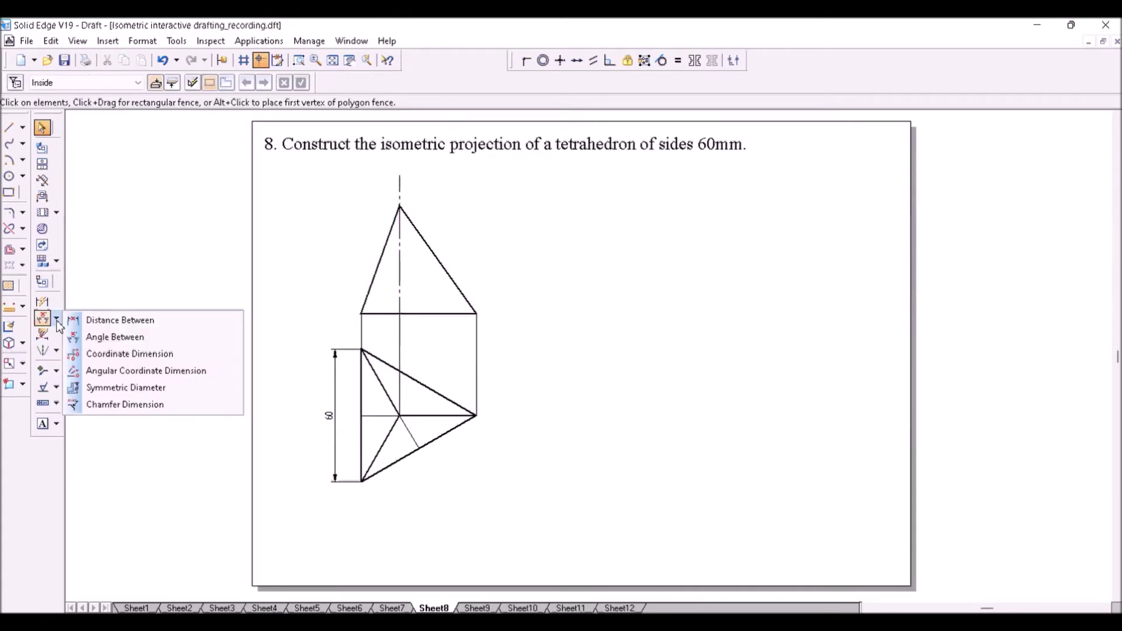
{"action": "left_click", "coordinate": [120, 320]}
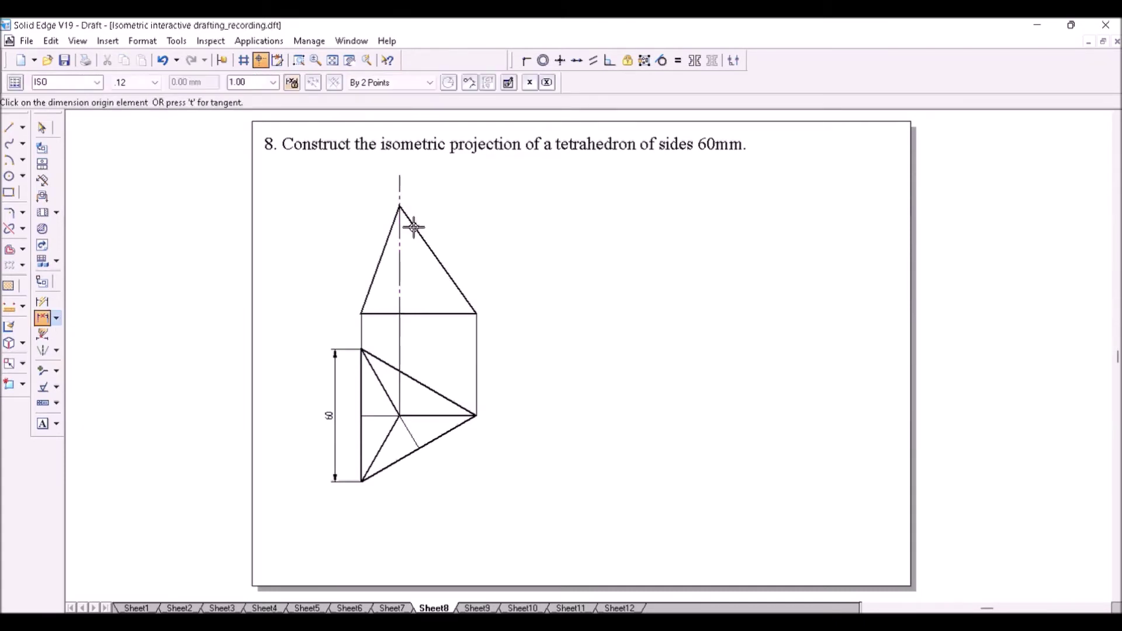
{"action": "left_click", "coordinate": [414, 227]}
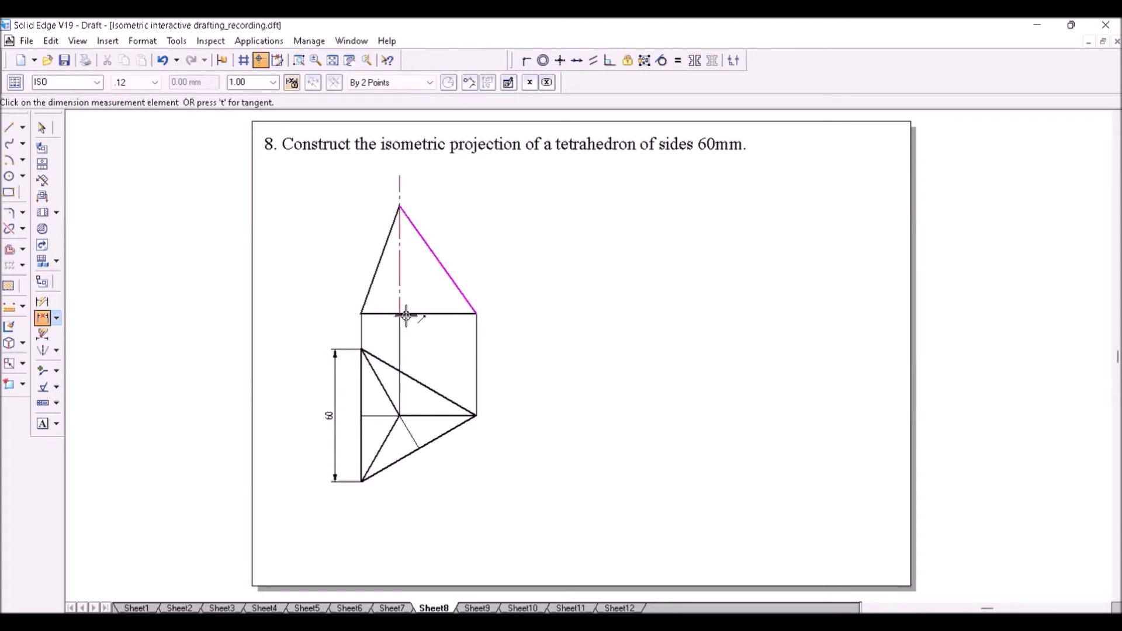
{"action": "left_click", "coordinate": [407, 315]}
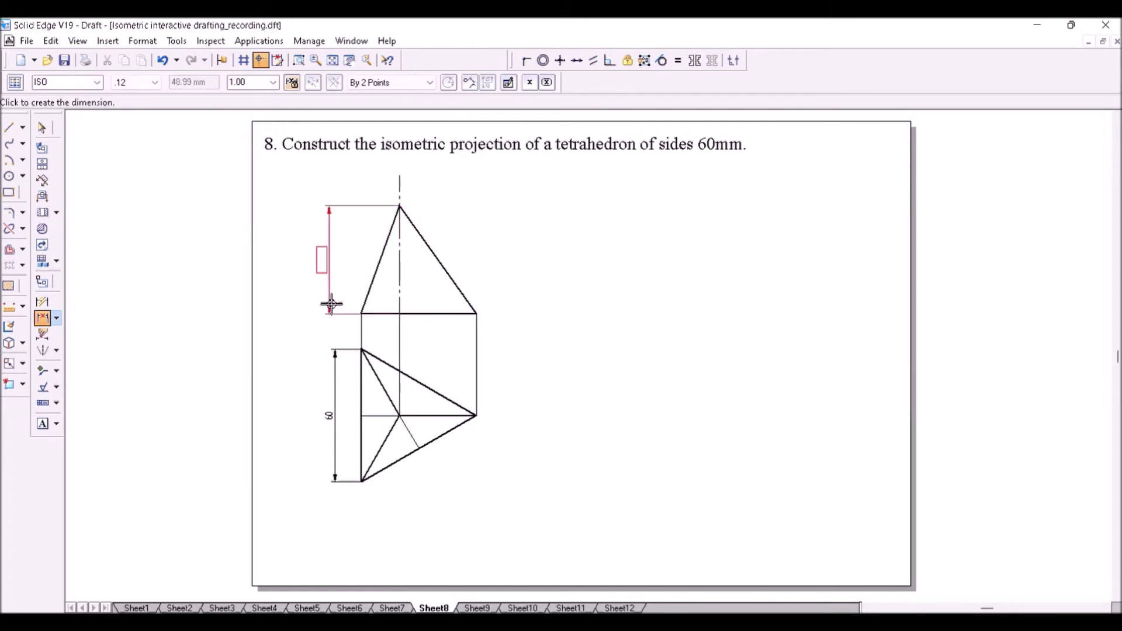
{"action": "left_click", "coordinate": [331, 304]}
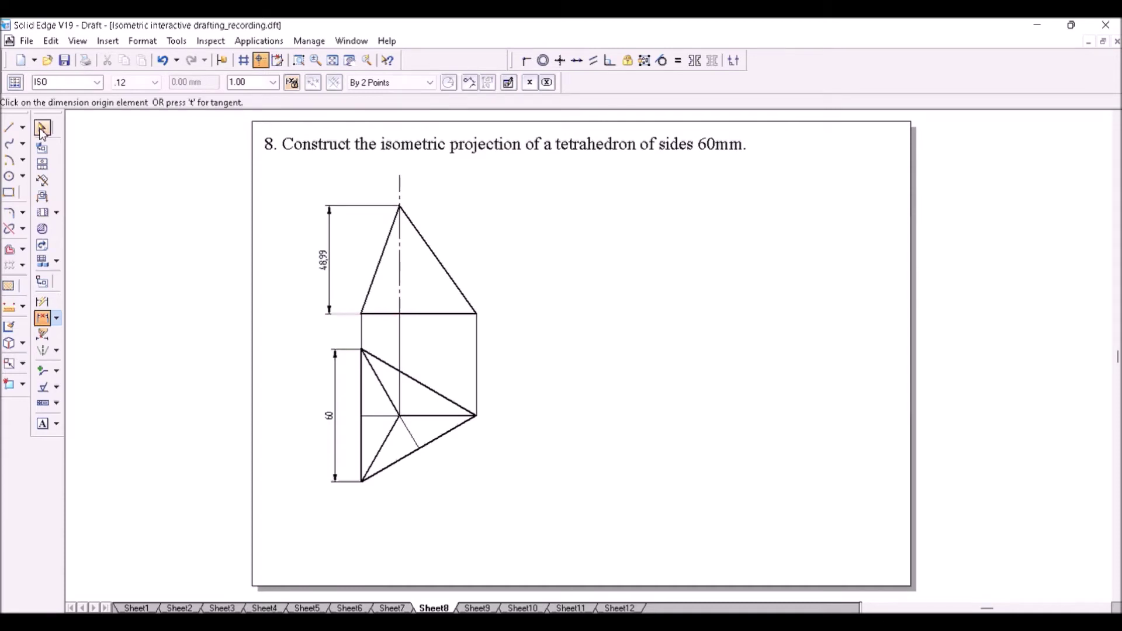
{"action": "left_click", "coordinate": [42, 129]}
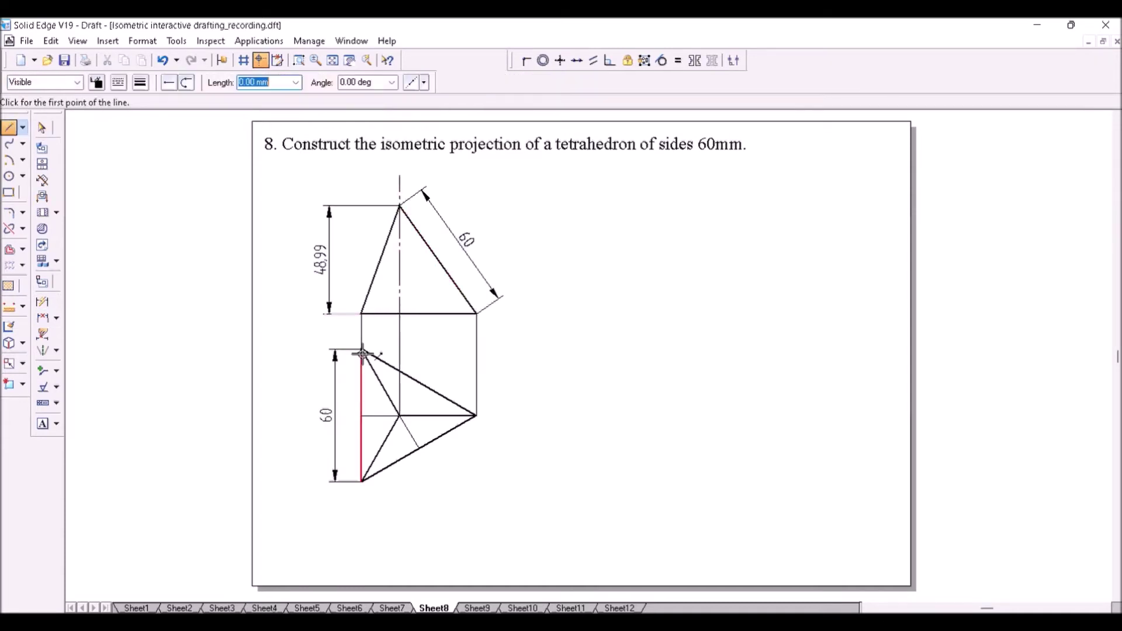
- Enclose the plan triangle in a rectangle by drawing horizontal lines from its two left corners and closing the right side vertically
{"action": "left_click", "coordinate": [361, 351]}
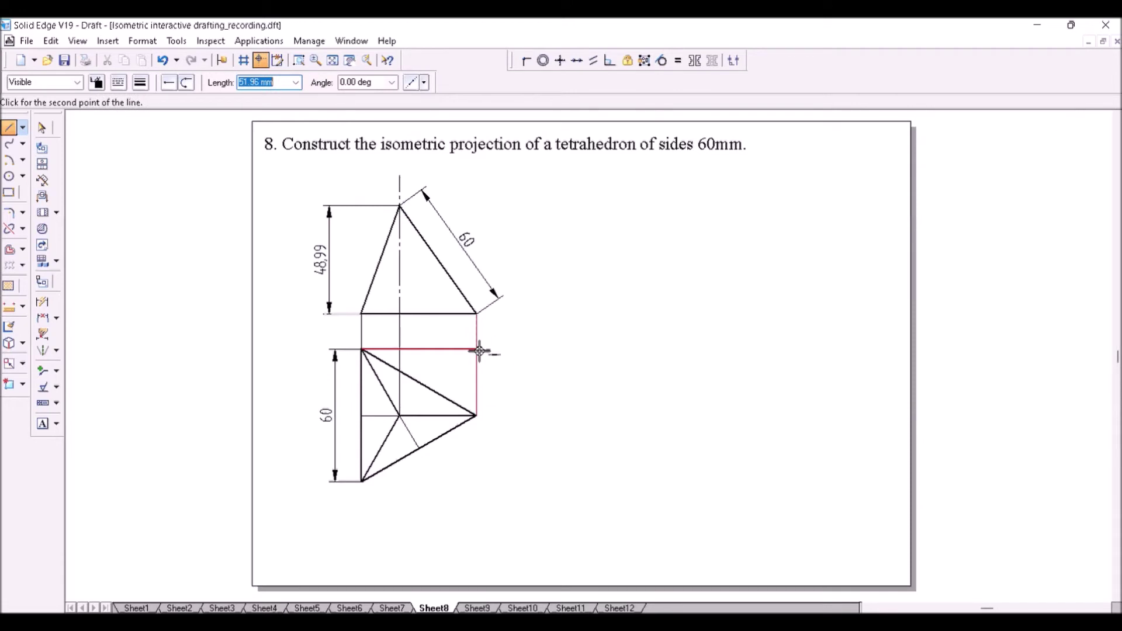
{"action": "left_click", "coordinate": [478, 350]}
{"action": "left_click", "coordinate": [362, 481]}
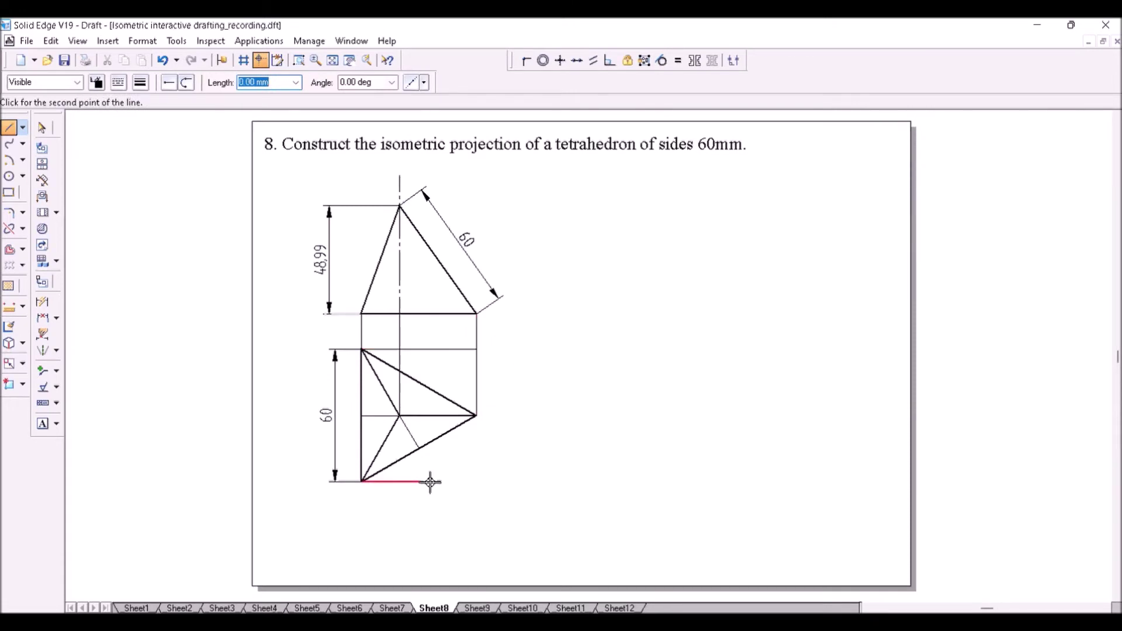
{"action": "left_click", "coordinate": [477, 481]}
{"action": "left_click", "coordinate": [477, 417]}
{"action": "key", "text": "Escape"}
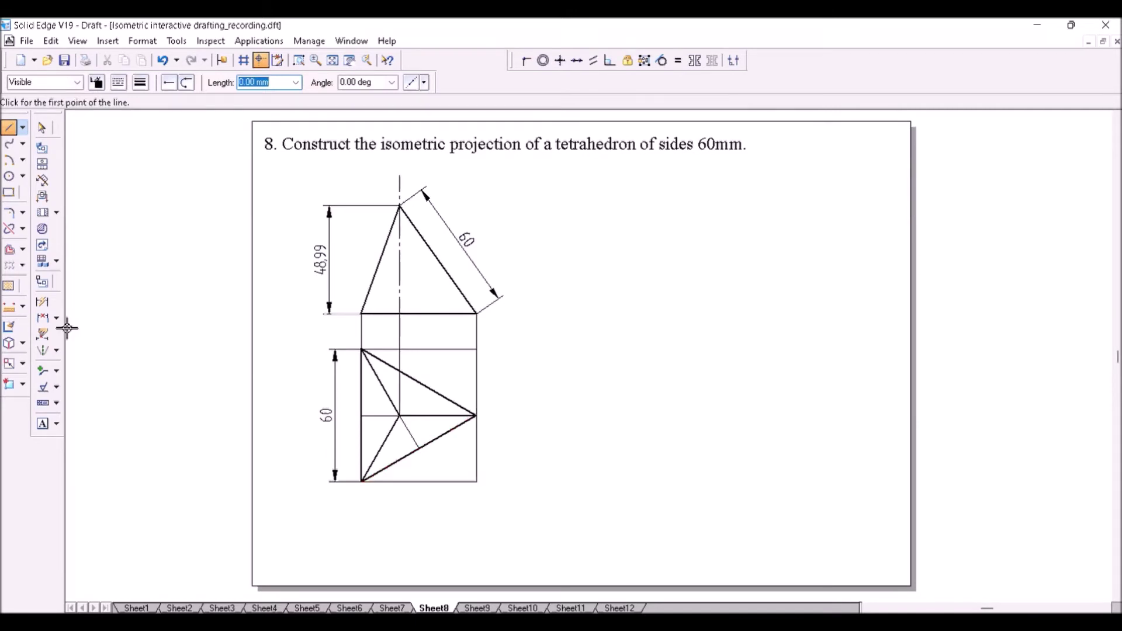
- Dimension the lower horizontal edge of the rectangle around the plan, placing the dimension below it
{"action": "left_click", "coordinate": [42, 302]}
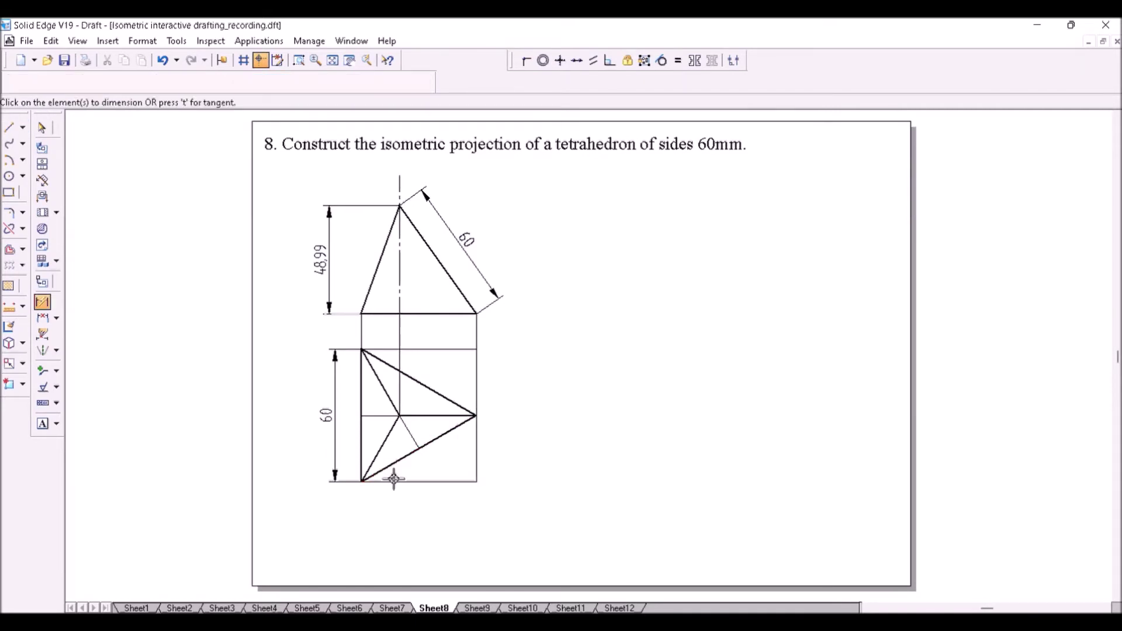
{"action": "left_click", "coordinate": [394, 480]}
{"action": "left_click", "coordinate": [419, 509]}
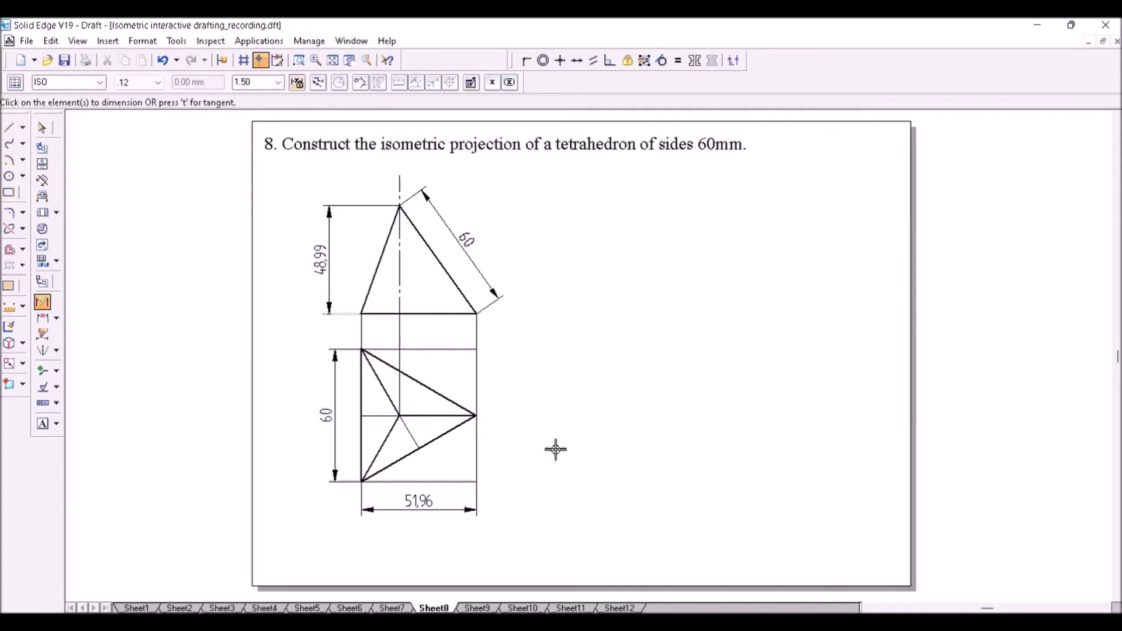
- Draw a long horizontal base line for the isometric view in the lower empty area to the right of the plan
{"action": "left_click", "coordinate": [9, 127]}
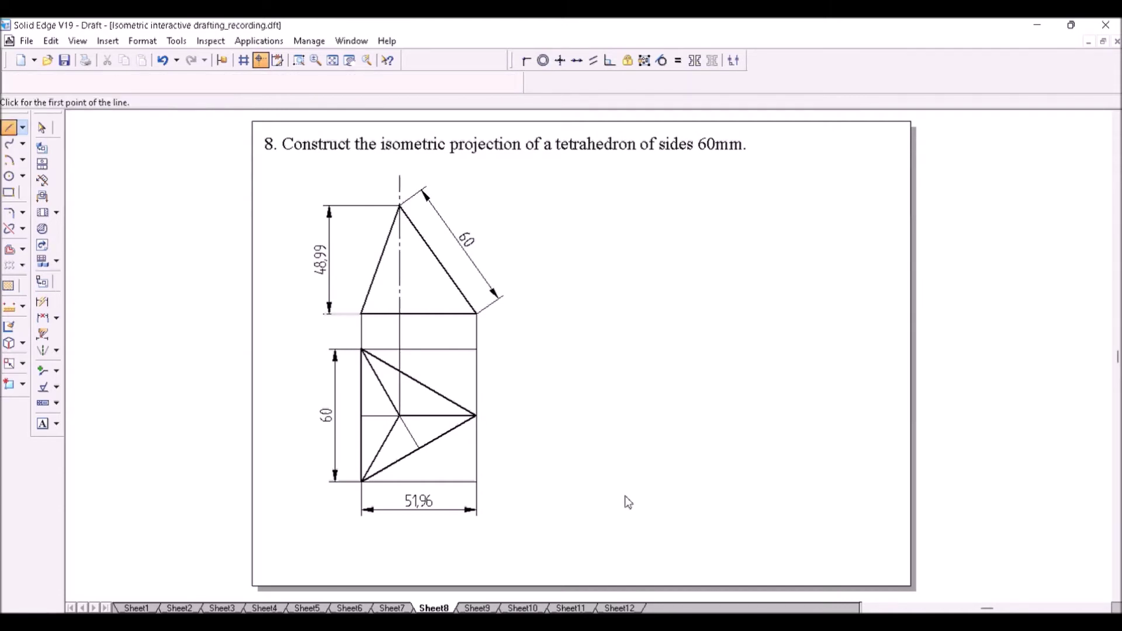
{"action": "left_click", "coordinate": [541, 492]}
{"action": "left_click", "coordinate": [897, 491]}
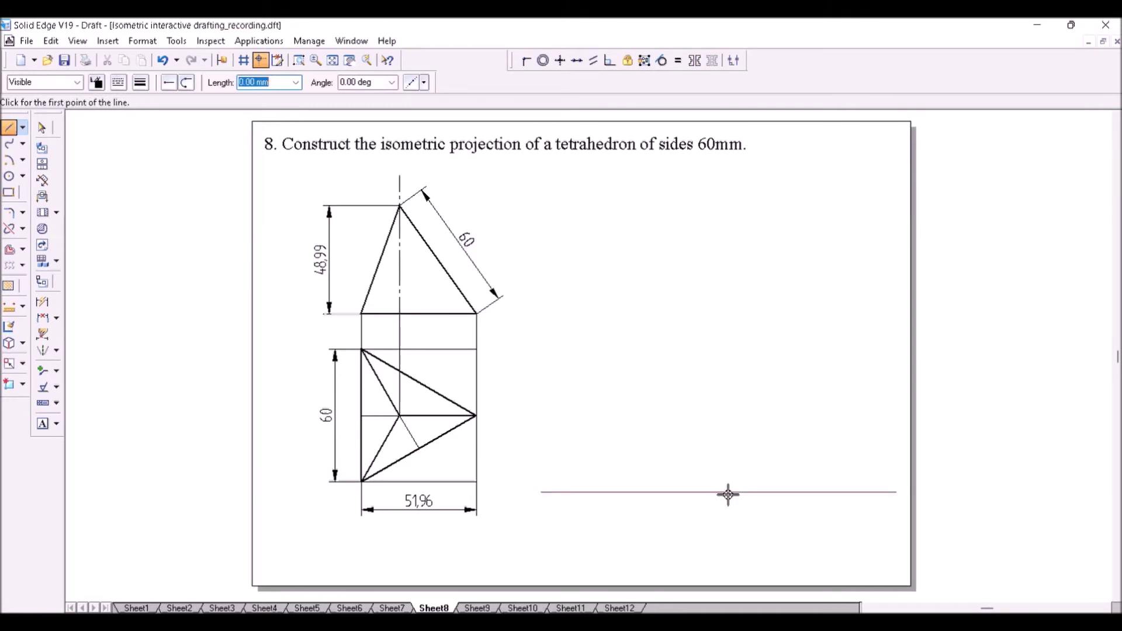
- From the middle of the base line, draw a 60 mm line at 30 degrees and continue with a 51.96 mm line up to the left
{"action": "left_click", "coordinate": [725, 492]}
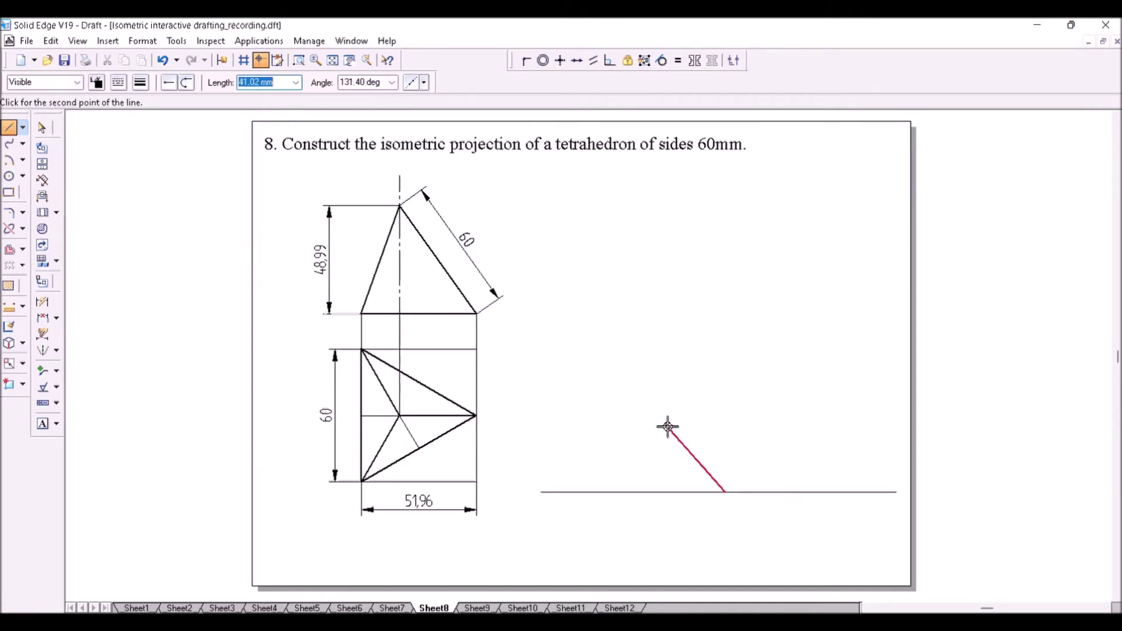
{"action": "type", "text": "60"}
{"action": "key", "text": "Tab"}
{"action": "type", "text": "30"}
{"action": "key", "text": "Return"}
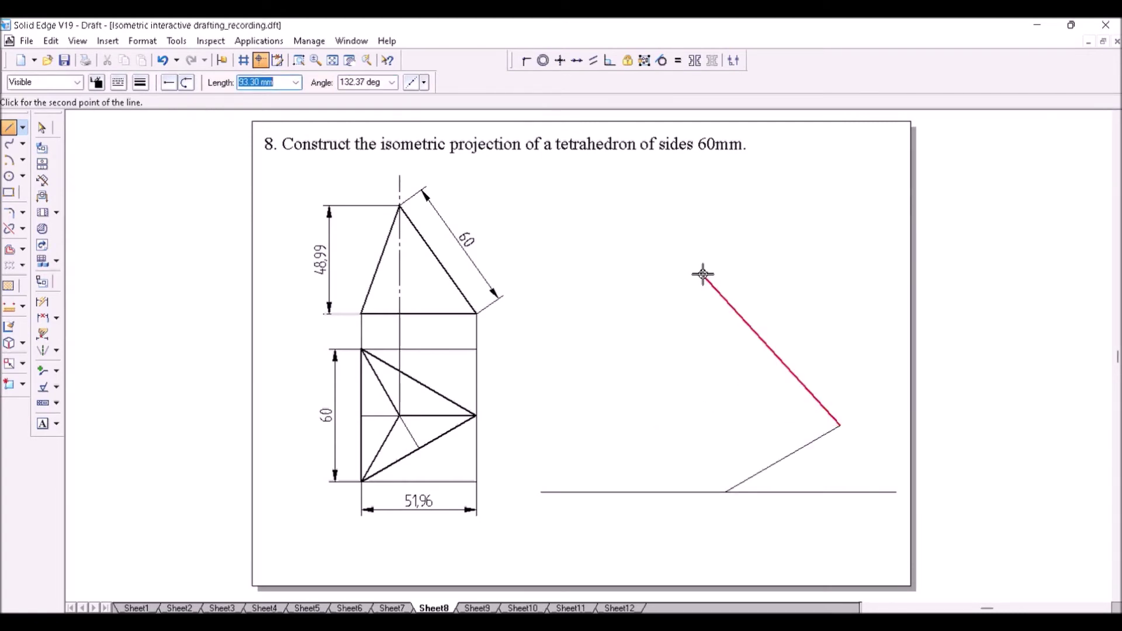
{"action": "type", "text": "51.96"}
{"action": "key", "text": "Return"}
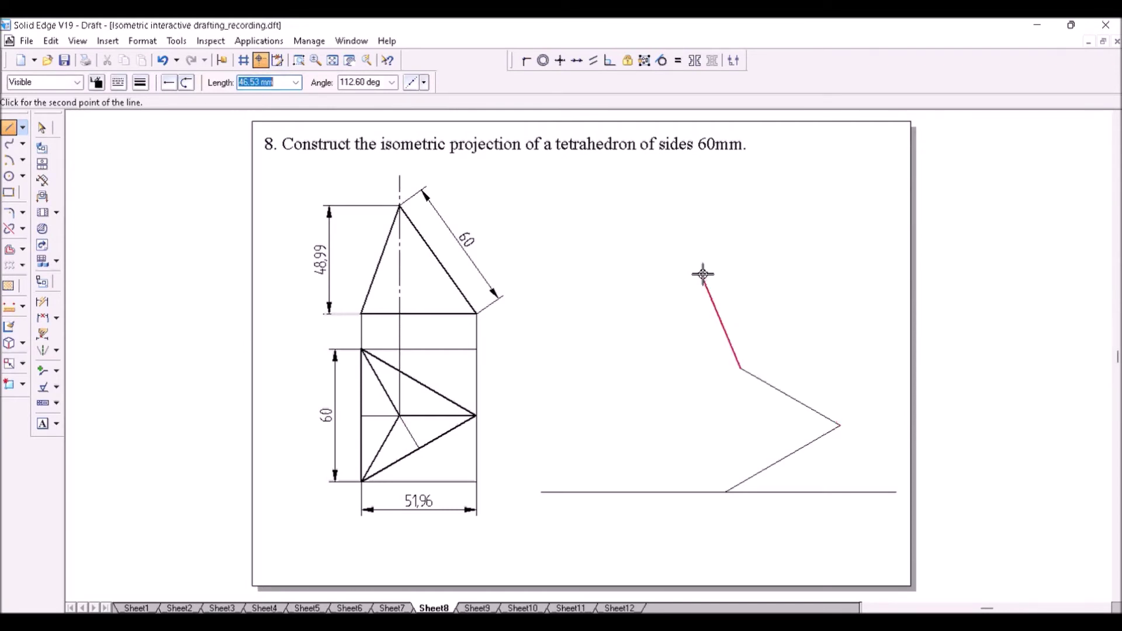
- Complete the isometric box base with a 60 mm line at 210 degrees and a closing line back to the starting point
{"action": "type", "text": "60"}
{"action": "key", "text": "Tab"}
{"action": "type", "text": "210"}
{"action": "key", "text": "Return"}
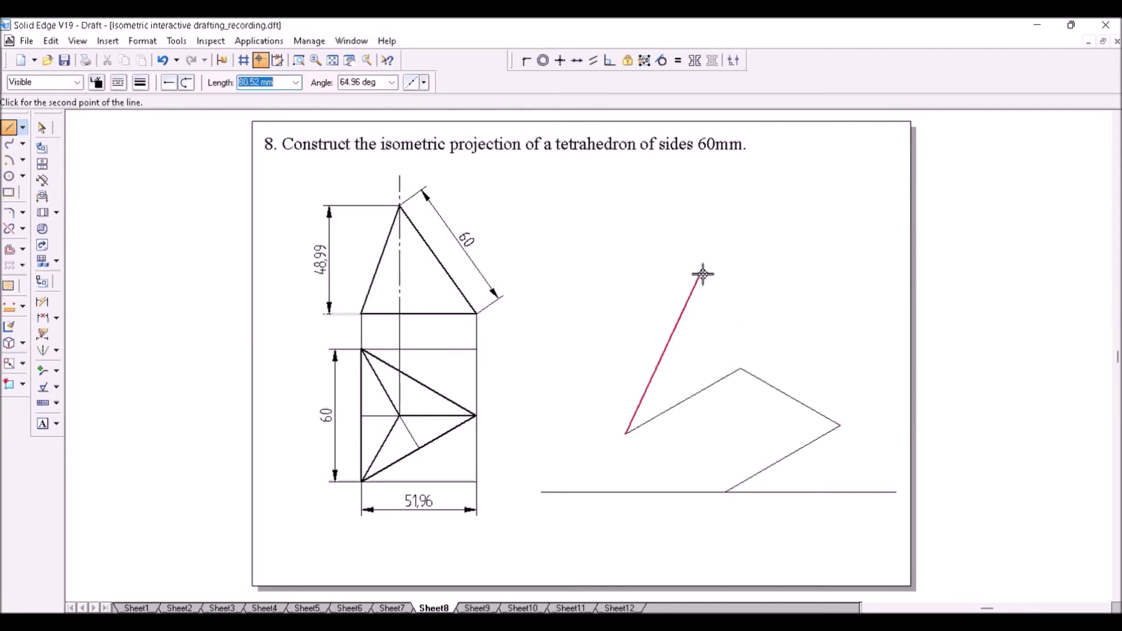
{"action": "left_click", "coordinate": [729, 492]}
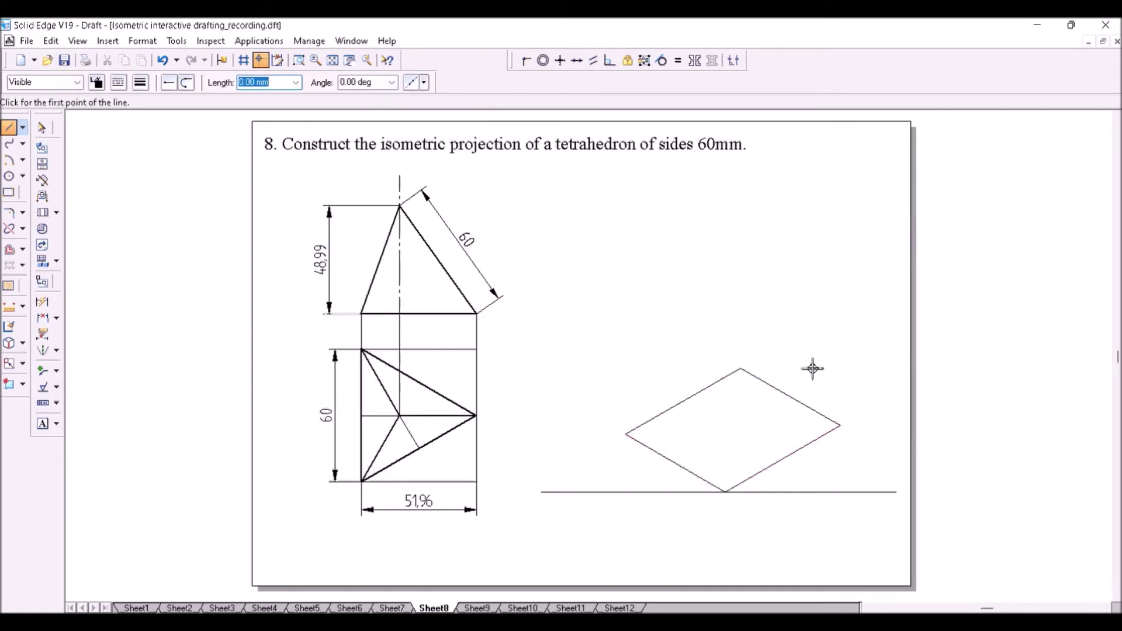
- Draw the isometric base triangle by joining the midpoint of the parallelogram's upper-left edge to its bottom and right corners
{"action": "left_click", "coordinate": [726, 494]}
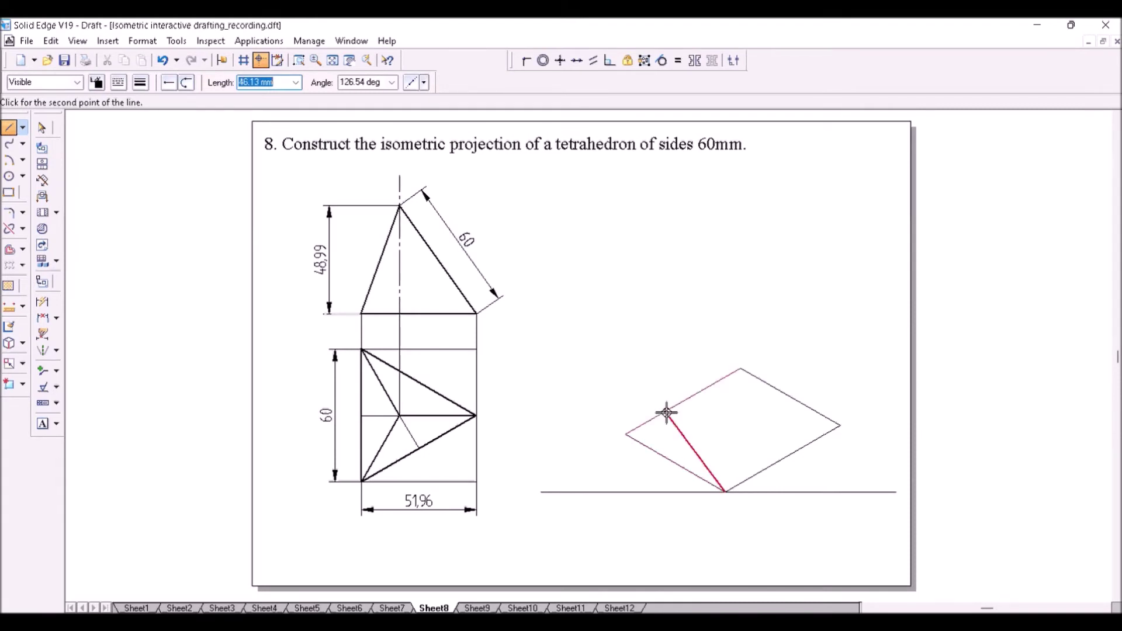
{"action": "left_click", "coordinate": [683, 401]}
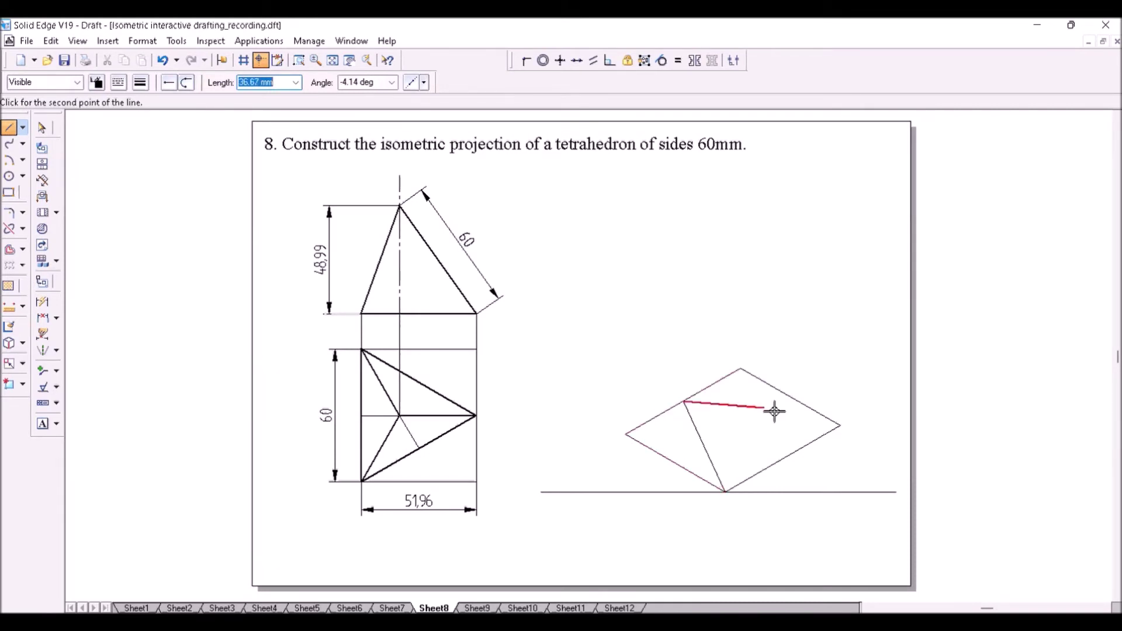
{"action": "left_click", "coordinate": [840, 426]}
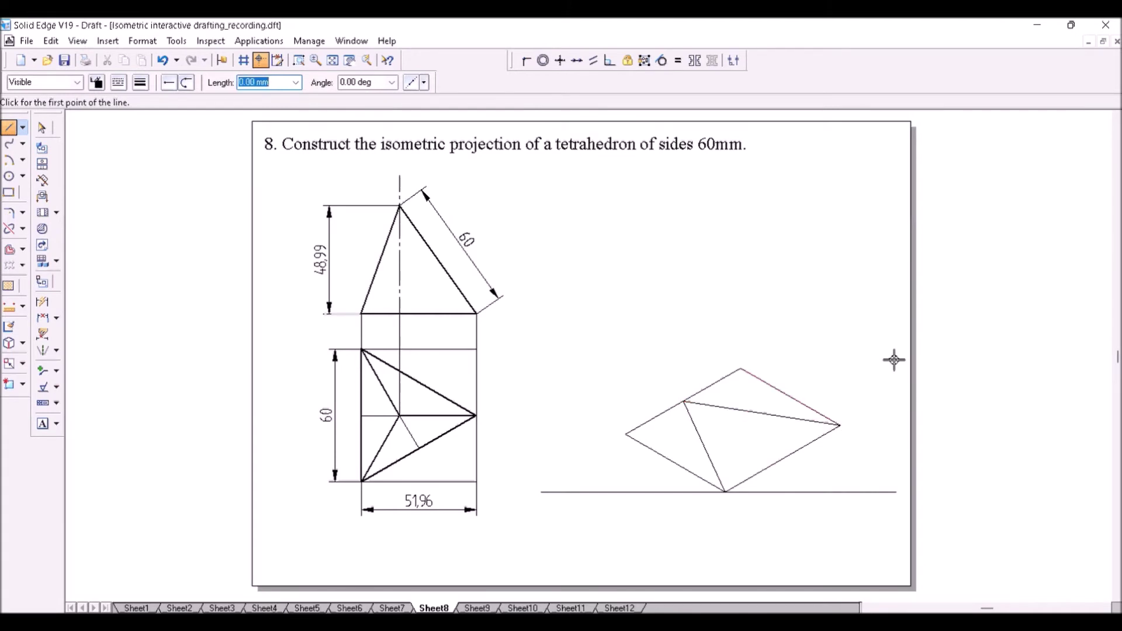
- Locate the base triangle's centroid by drawing medians from its bottom and right corners to the midpoints of the opposite sides
{"action": "left_click", "coordinate": [725, 492]}
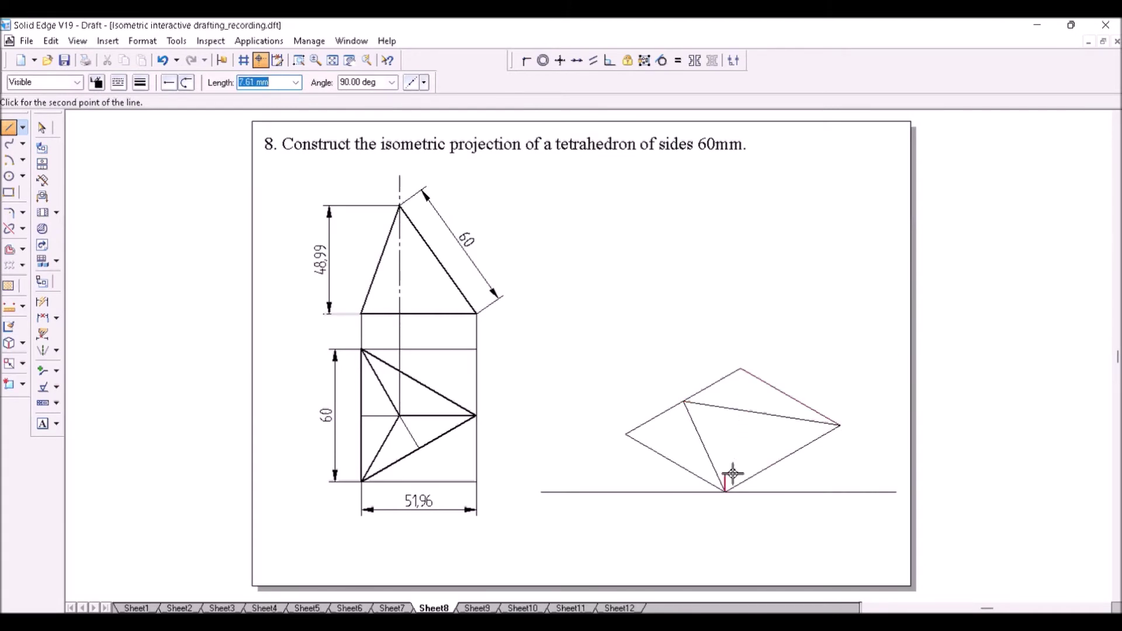
{"action": "left_click", "coordinate": [762, 414]}
{"action": "left_click", "coordinate": [840, 426]}
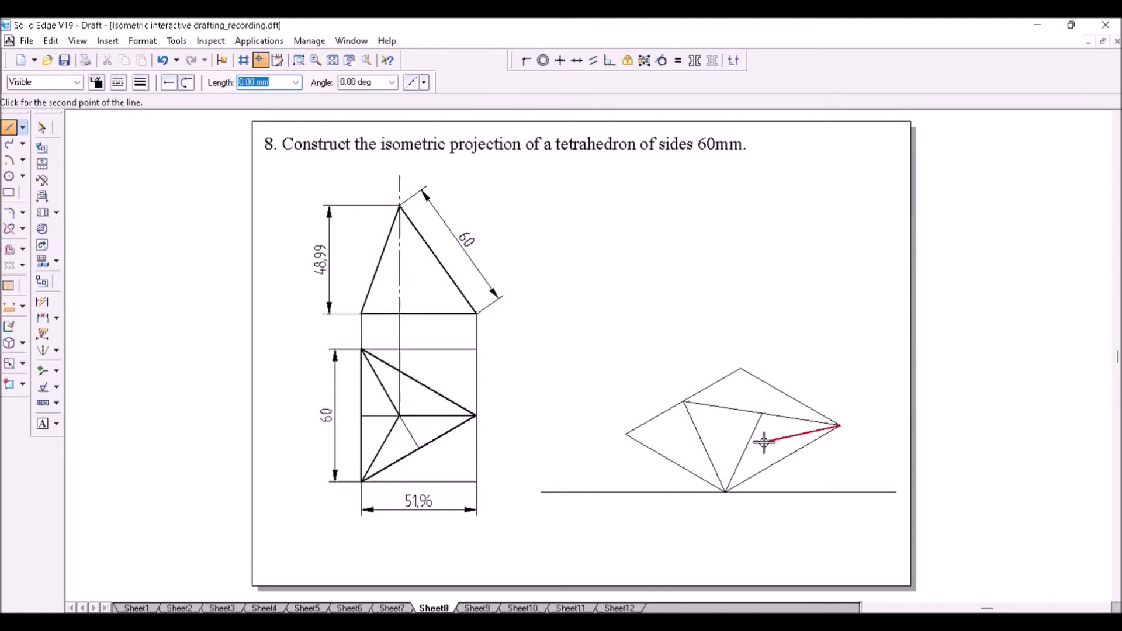
{"action": "left_click", "coordinate": [708, 450]}
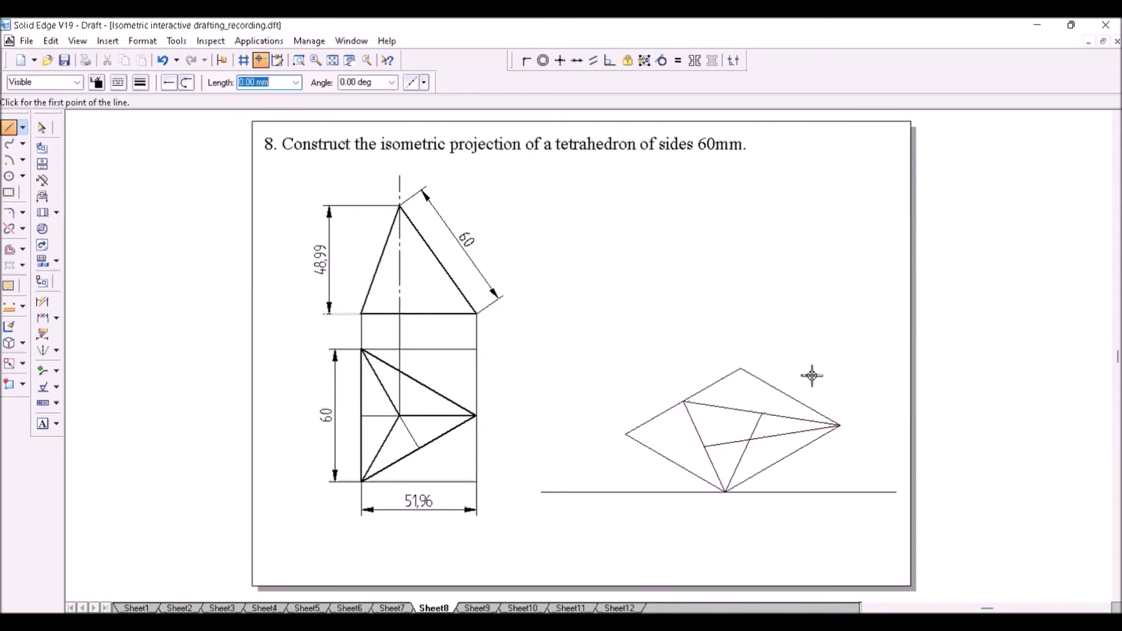
- Draw a 48.99 mm vertical height line at 90 degrees upward from the intersection of the medians
{"action": "left_click", "coordinate": [752, 443]}
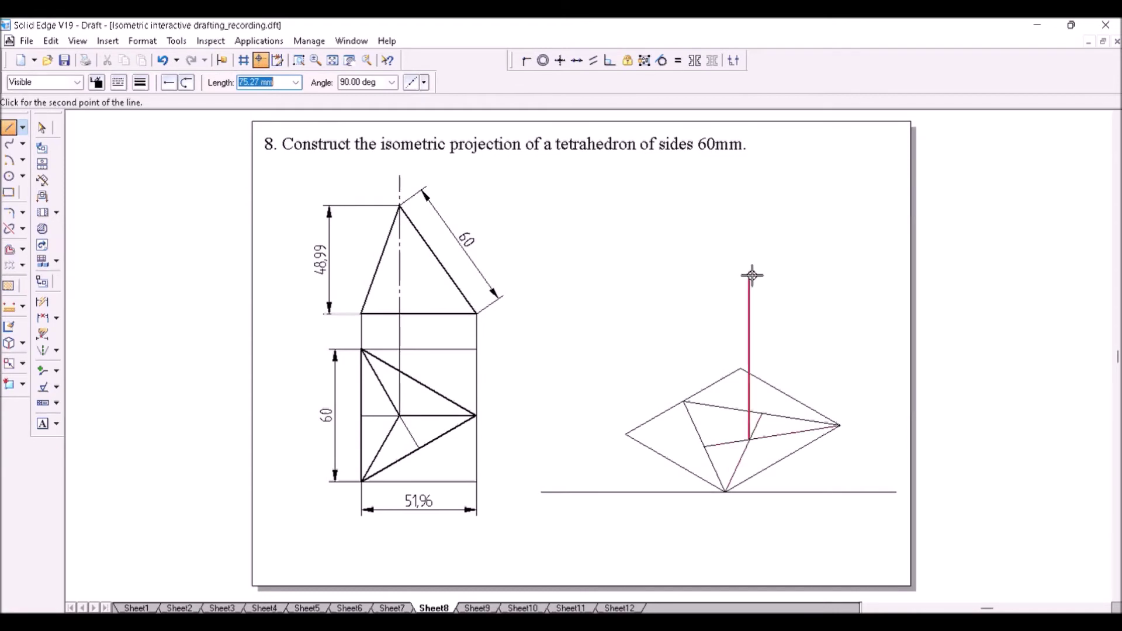
{"action": "type", "text": "48.99"}
{"action": "key", "text": "Tab"}
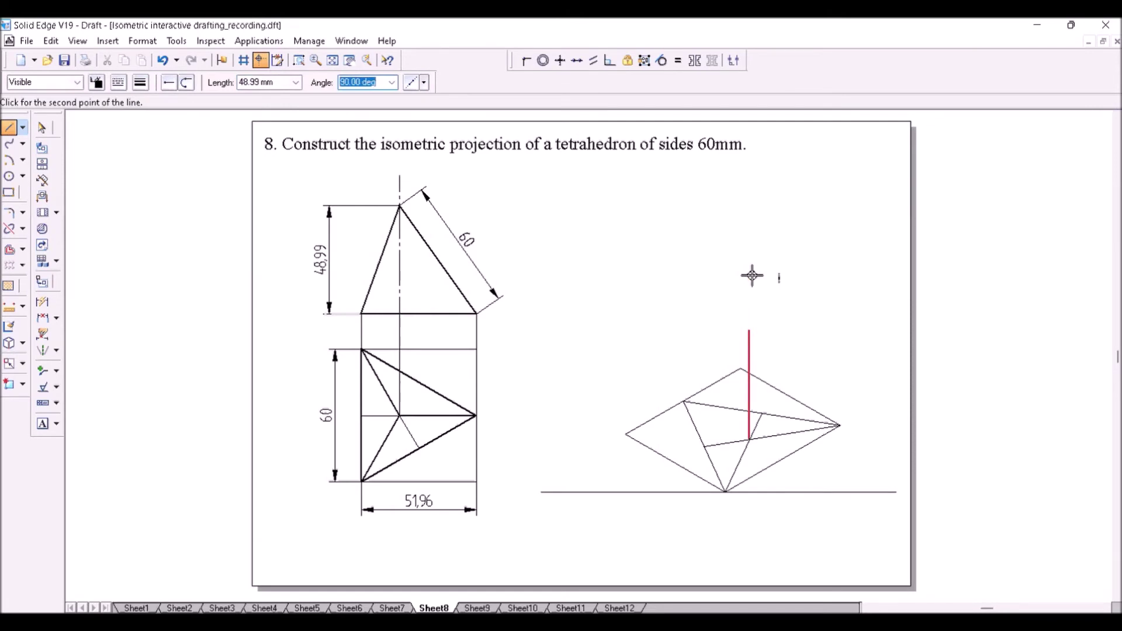
{"action": "left_click", "coordinate": [752, 274]}
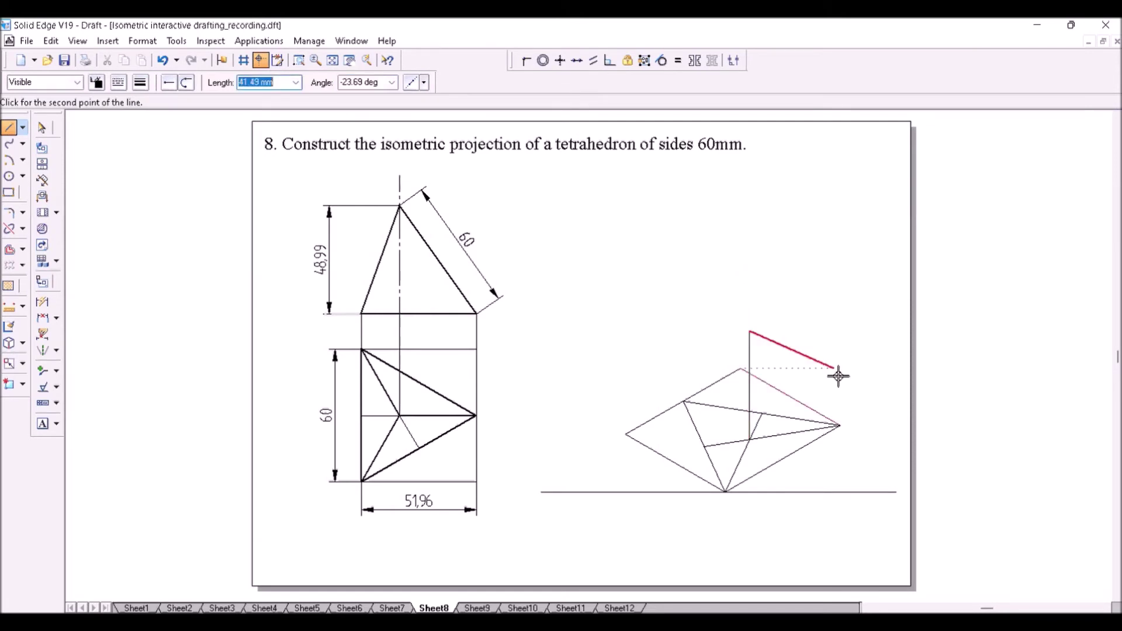
- Draw the tetrahedron's three slanted edges by joining the apex to the right, left and bottom corners of the base triangle
{"action": "left_click", "coordinate": [839, 426]}
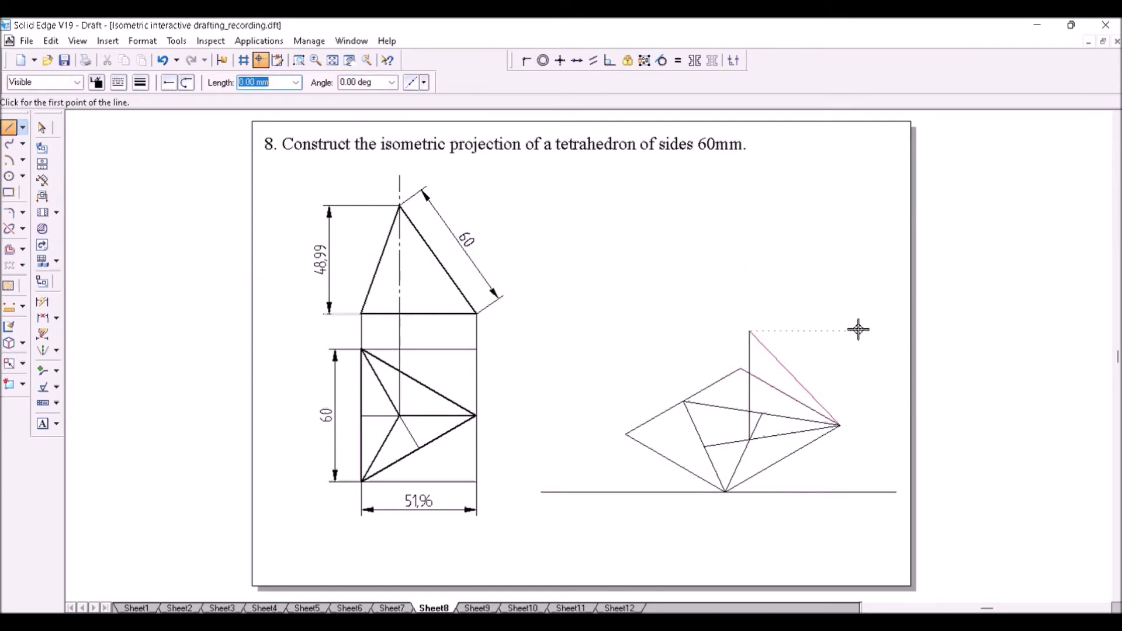
{"action": "left_click", "coordinate": [751, 333]}
{"action": "left_click", "coordinate": [684, 401]}
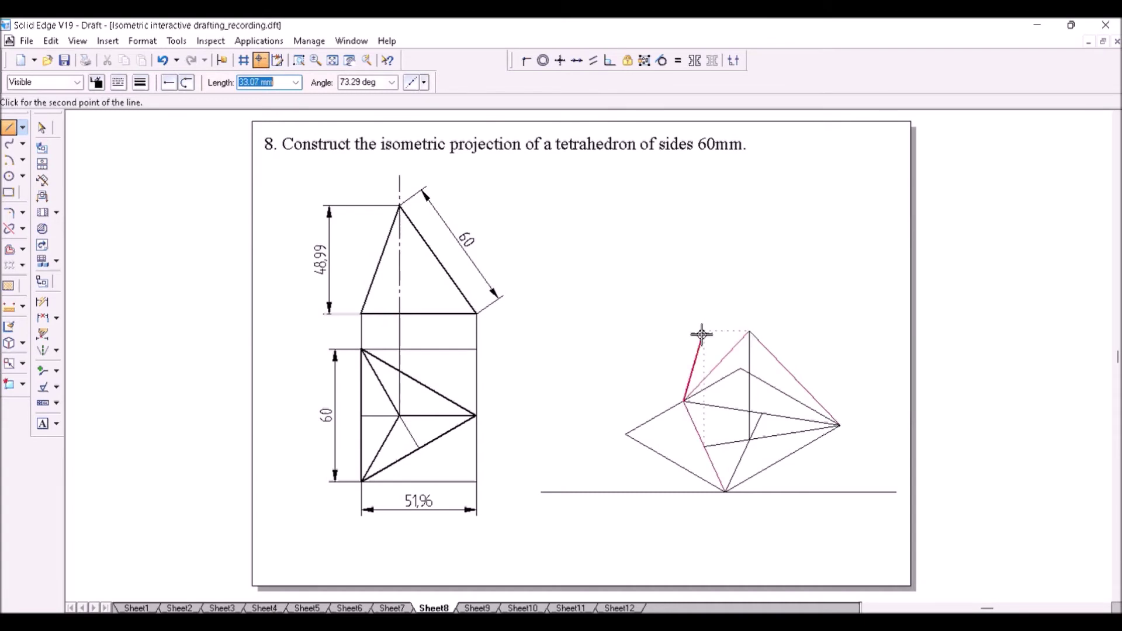
{"action": "left_click", "coordinate": [749, 331]}
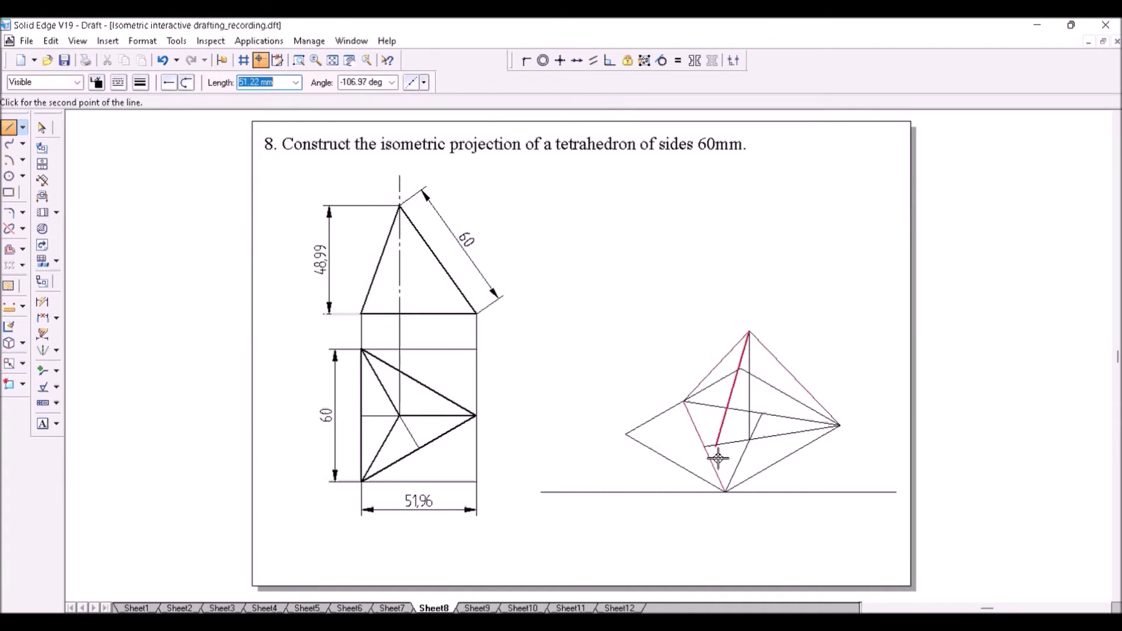
{"action": "left_click", "coordinate": [729, 492]}
- Scale the whole isometric construction, without the base line, by a factor of 0.82 about its bottom corner on the base line
{"action": "left_click", "coordinate": [22, 363]}
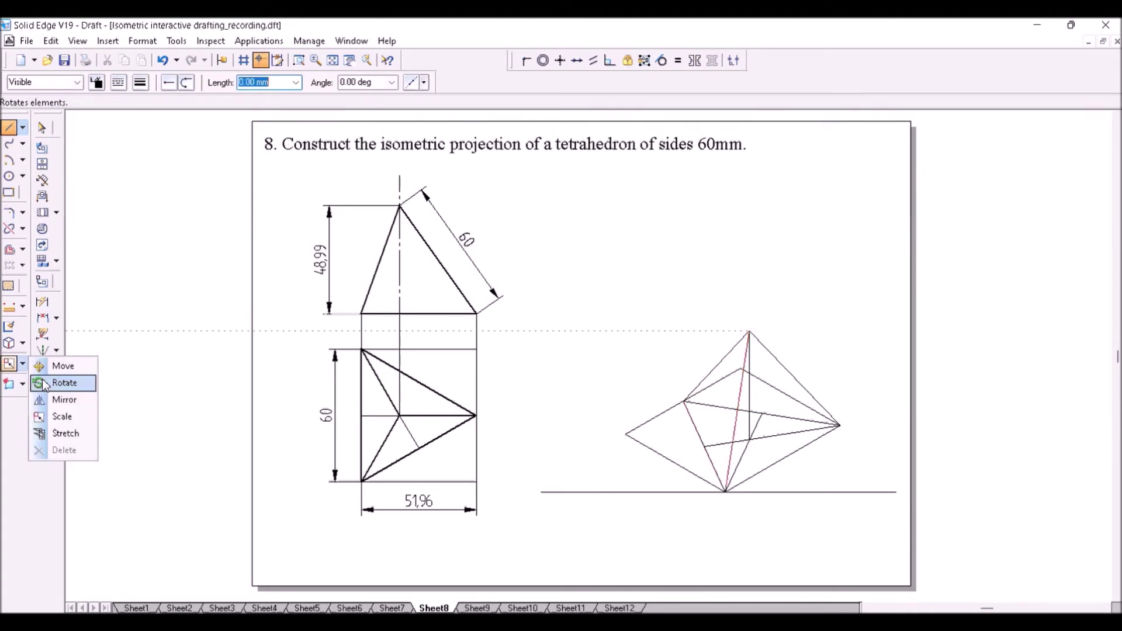
{"action": "left_click", "coordinate": [63, 383]}
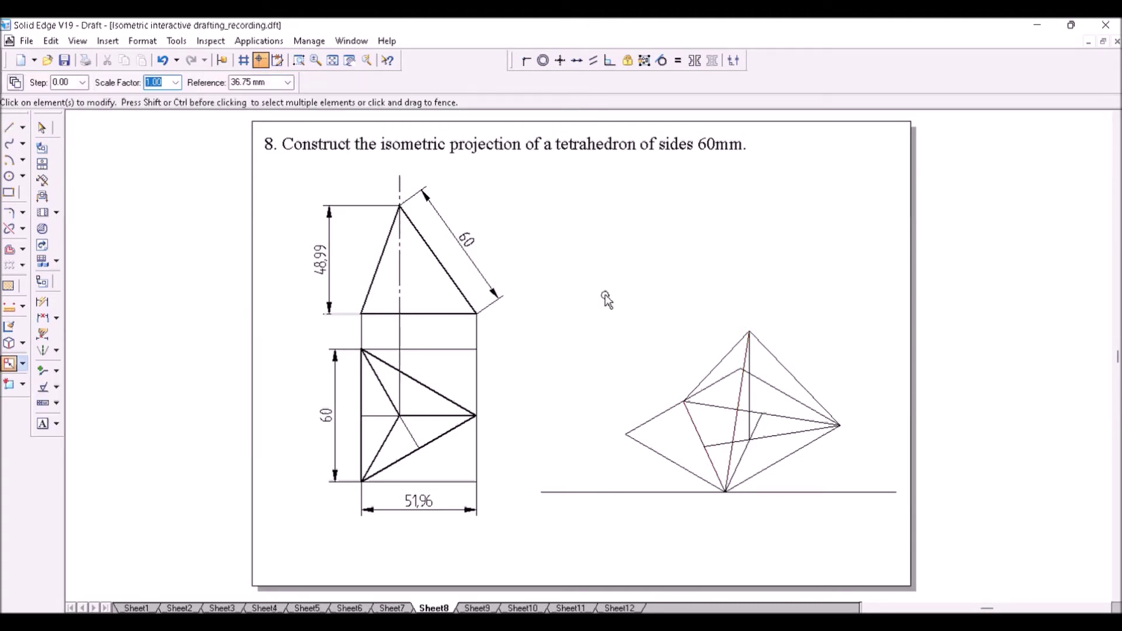
{"action": "left_click_drag", "start_coordinate": [606, 299], "coordinate": [859, 534]}
{"action": "type", "text": "0.8"}
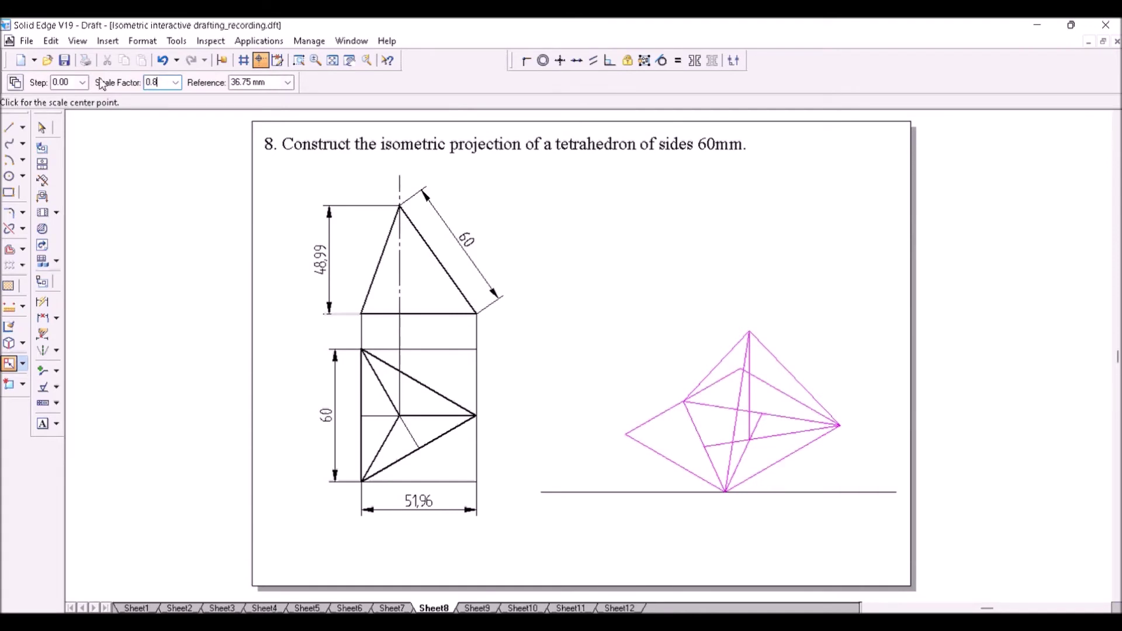
{"action": "type", "text": "2"}
{"action": "key", "text": "Tab"}
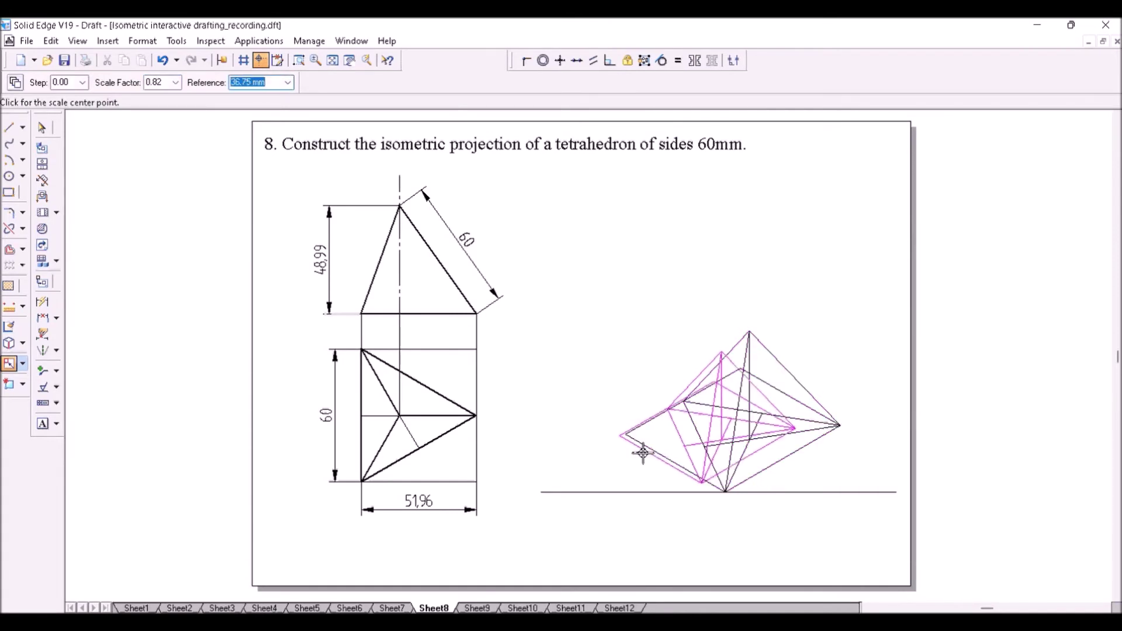
{"action": "left_click", "coordinate": [726, 493]}
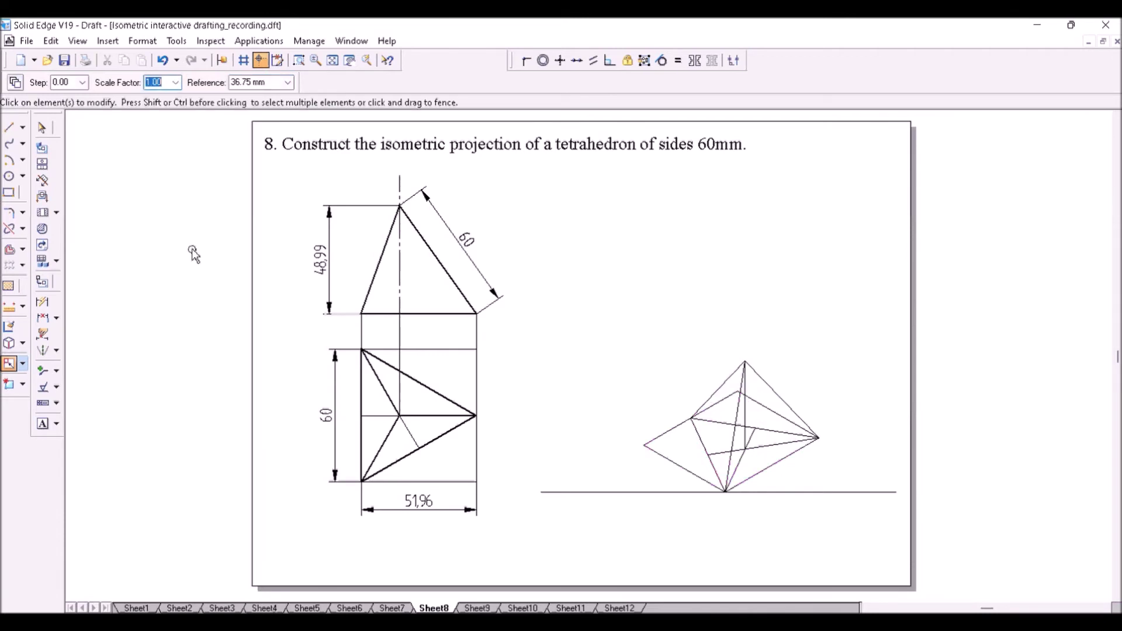
- Dimension the angles that the right and left receding edges make with the base line
{"action": "key", "text": "Escape"}
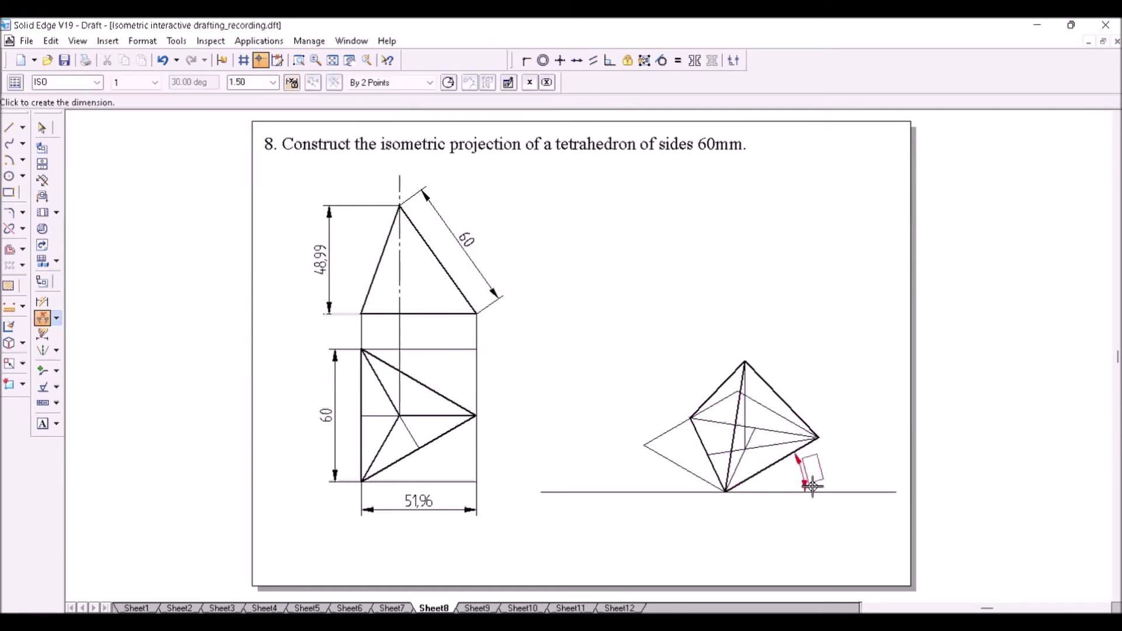
{"action": "left_click", "coordinate": [864, 458]}
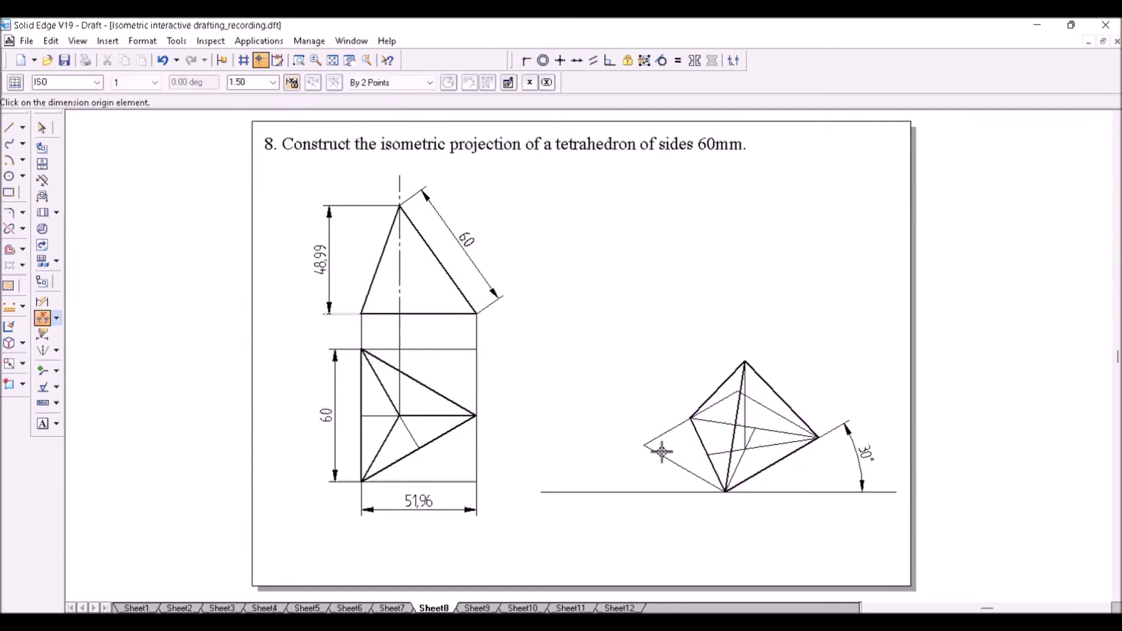
{"action": "left_click", "coordinate": [661, 452]}
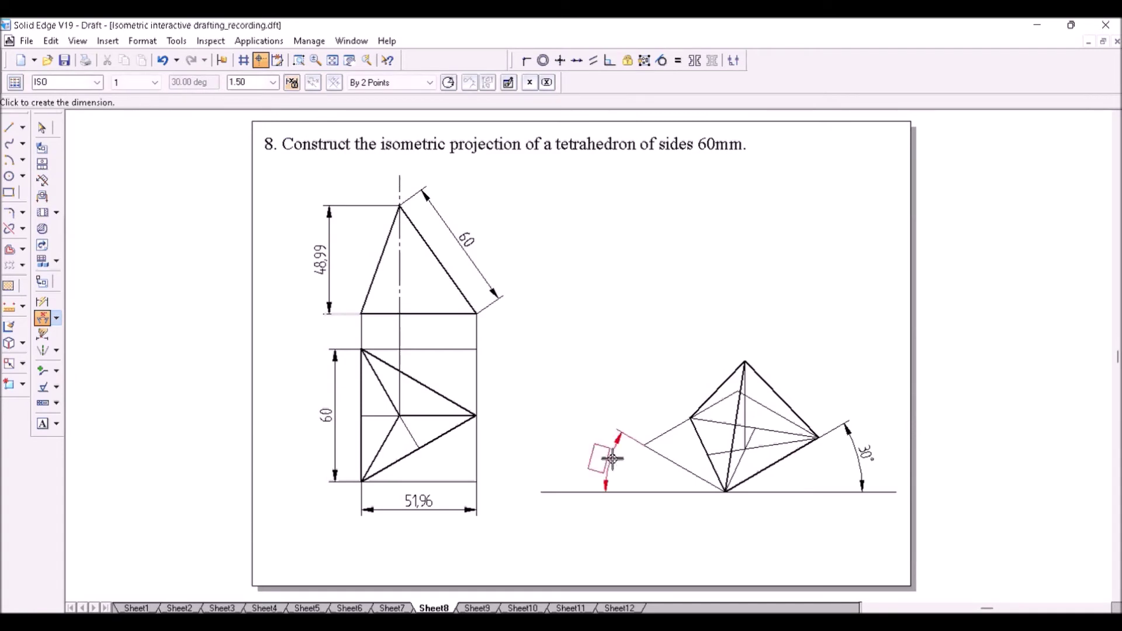
{"action": "left_click", "coordinate": [612, 459]}
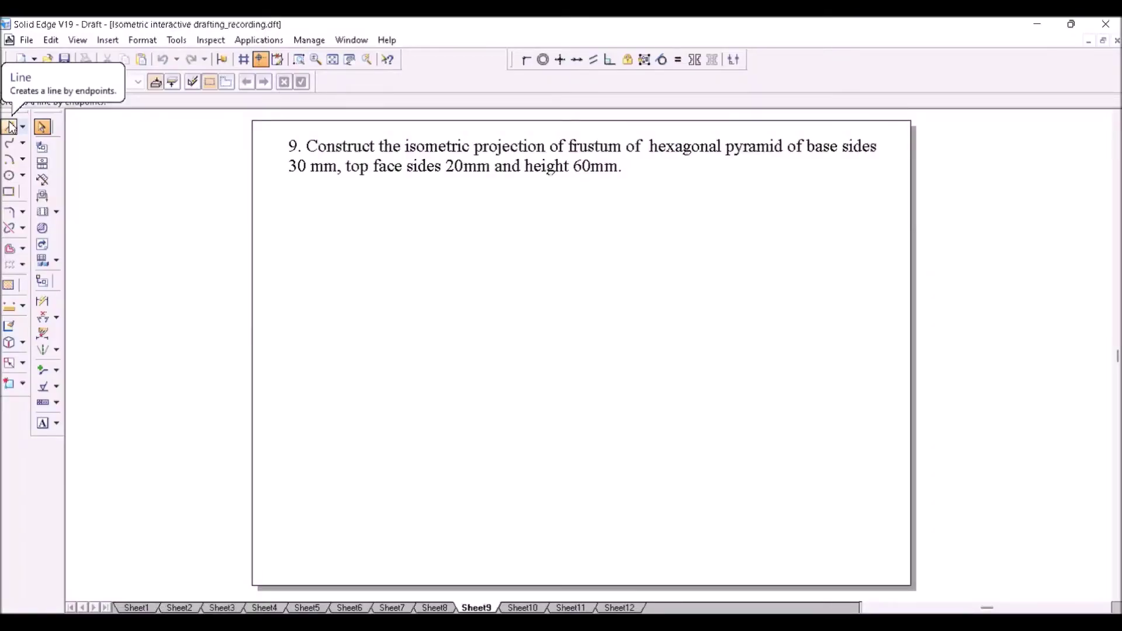
{"action": "left_click", "coordinate": [10, 127]}
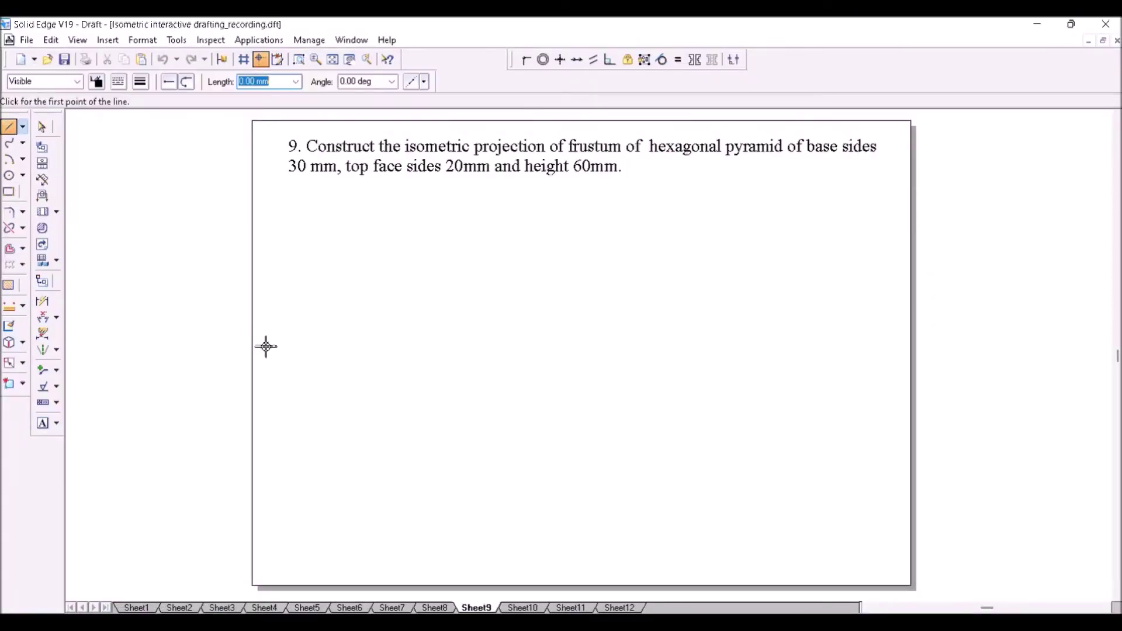
{"action": "left_click", "coordinate": [327, 344]}
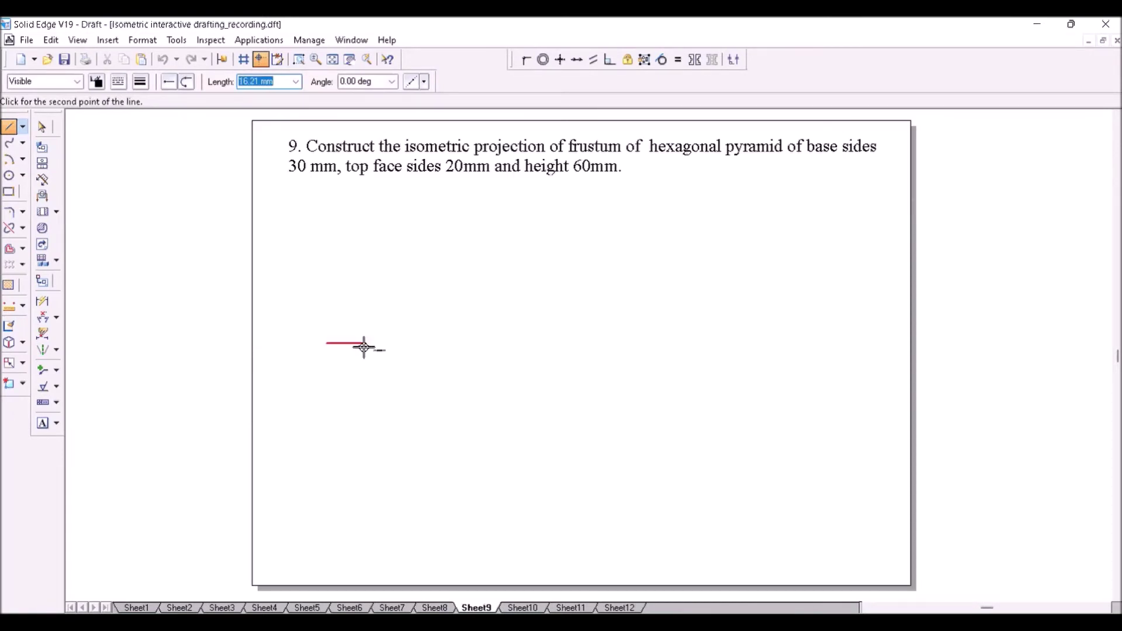
{"action": "key", "text": "Escape"}
- Draw a 20 mm horizontal line as the bottom side of the top-face hexagon
{"action": "left_click", "coordinate": [9, 127]}
{"action": "left_click", "coordinate": [354, 291]}
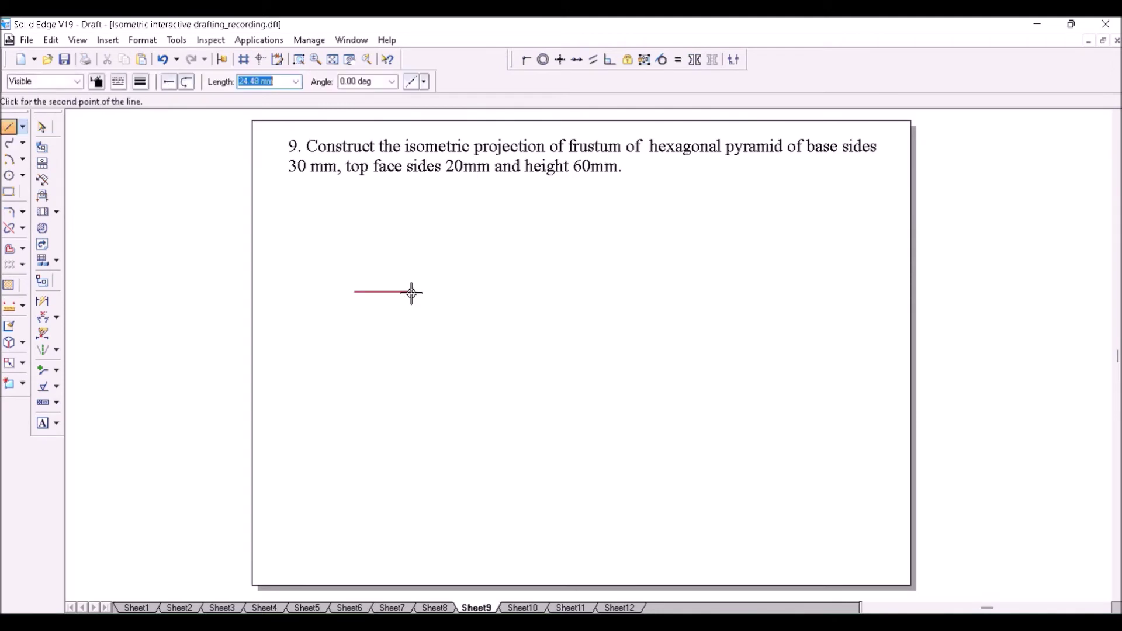
{"action": "type", "text": "20"}
{"action": "key", "text": "Tab"}
{"action": "type", "text": "60"}
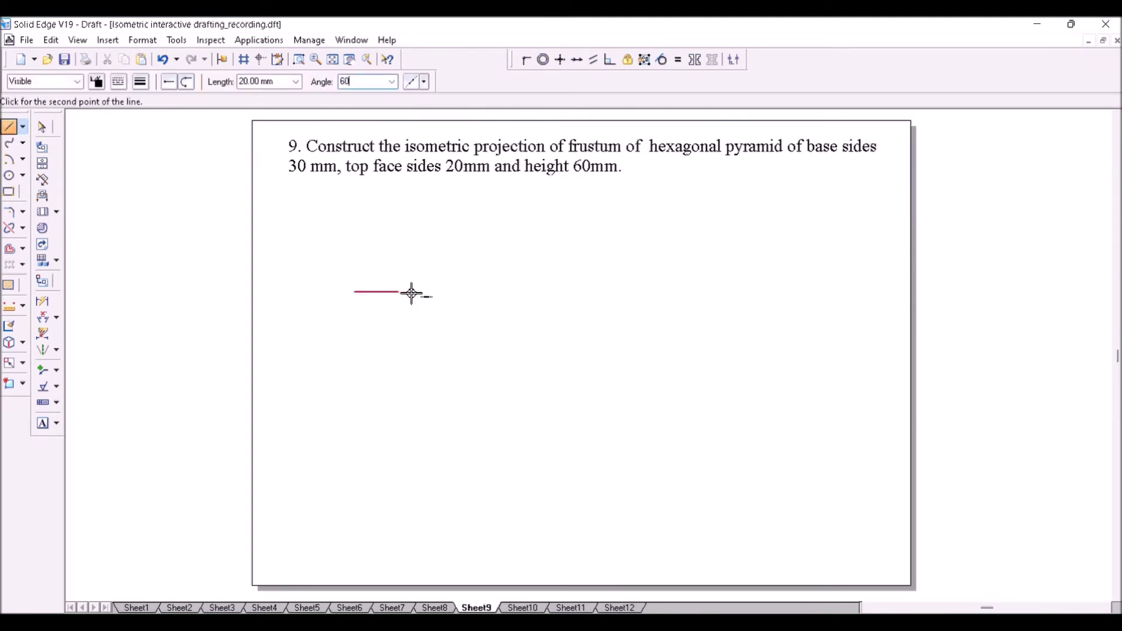
{"action": "key", "text": "Escape"}
{"action": "left_click", "coordinate": [411, 292]}
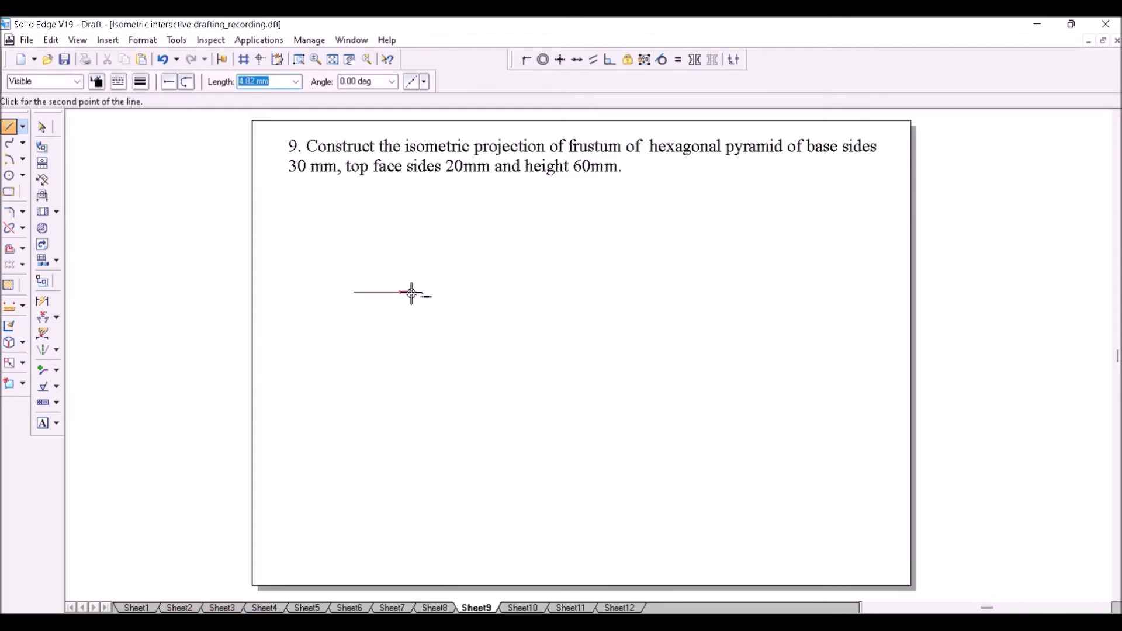
- Draw the hexagon's two right sides upward, 20 mm each, the first at 60 degrees and the second turned another 60 degrees
{"action": "type", "text": "20"}
{"action": "key", "text": "Tab"}
{"action": "type", "text": "6"}
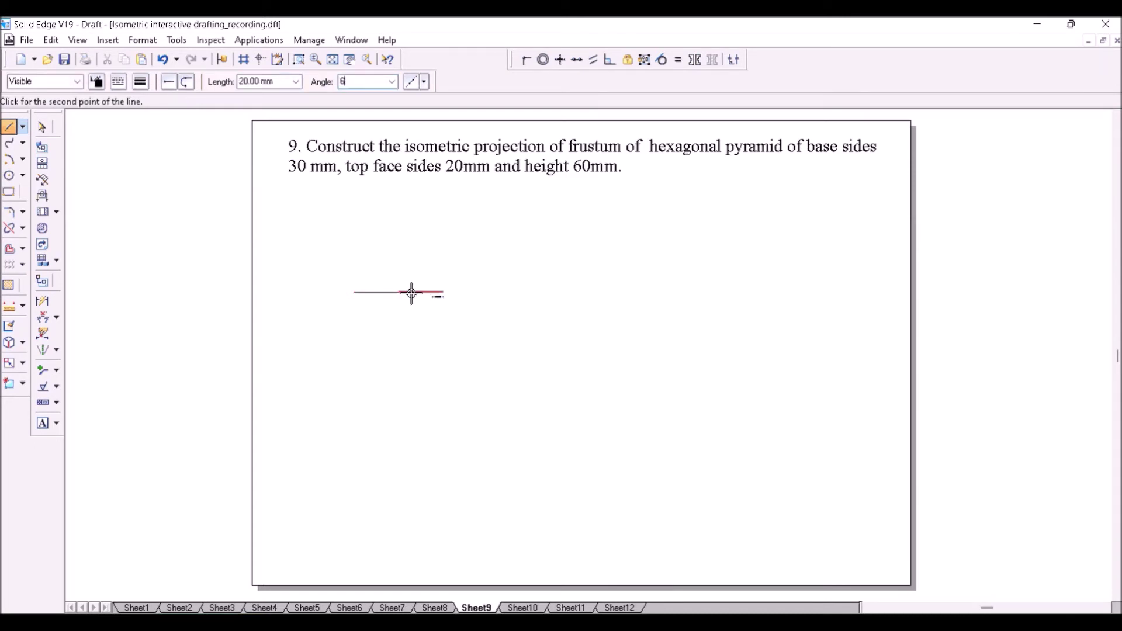
{"action": "type", "text": "0"}
{"action": "key", "text": "Tab"}
{"action": "type", "text": "2"}
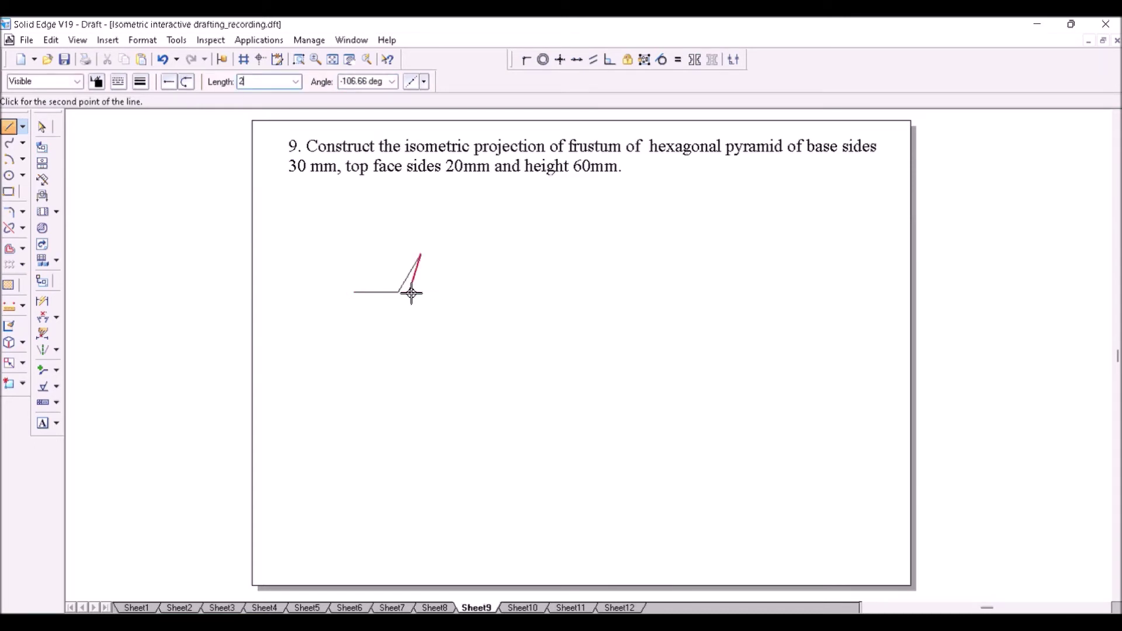
{"action": "type", "text": "0"}
{"action": "key", "text": "Tab"}
{"action": "type", "text": "60"}
{"action": "key", "text": "Return"}
{"action": "key", "text": "Return"}
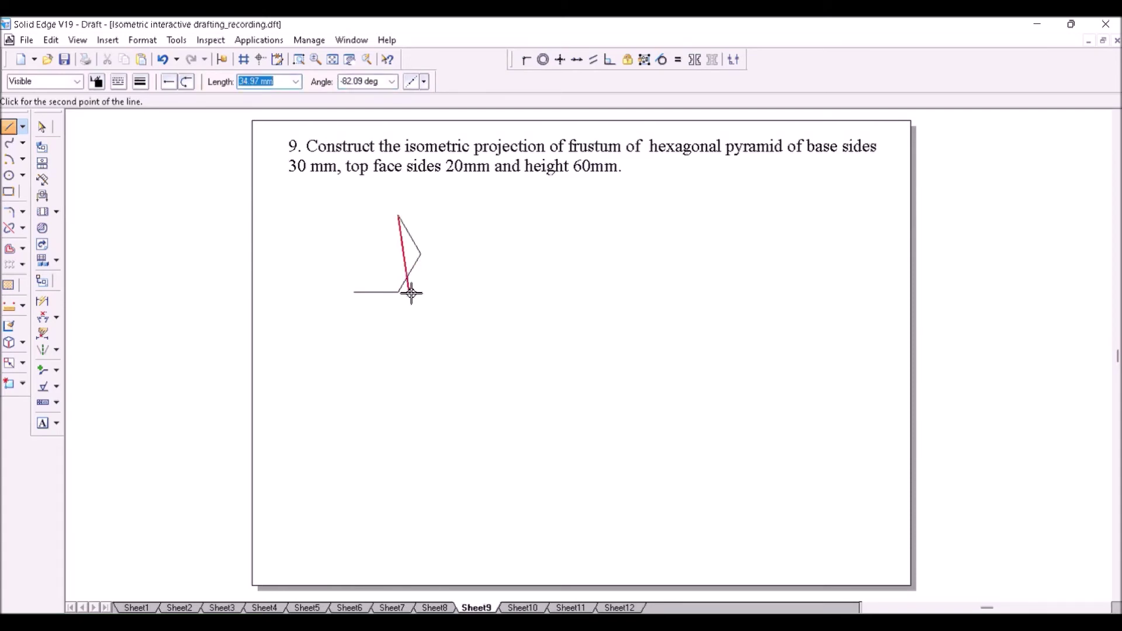
- Close the hexagon with its top side and two left sides, 20 mm each, turning 60 degrees at every corner
{"action": "type", "text": "20"}
{"action": "key", "text": "Tab"}
{"action": "type", "text": "60"}
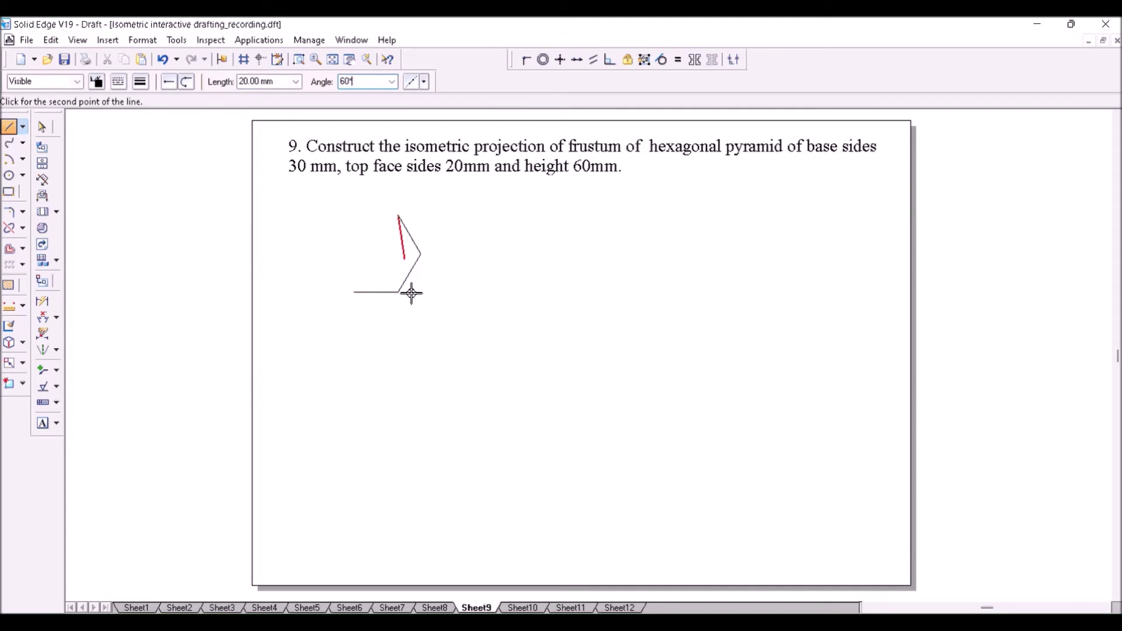
{"action": "key", "text": "Return"}
{"action": "type", "text": "20"}
{"action": "key", "text": "Tab"}
{"action": "type", "text": "60"}
{"action": "key", "text": "Return"}
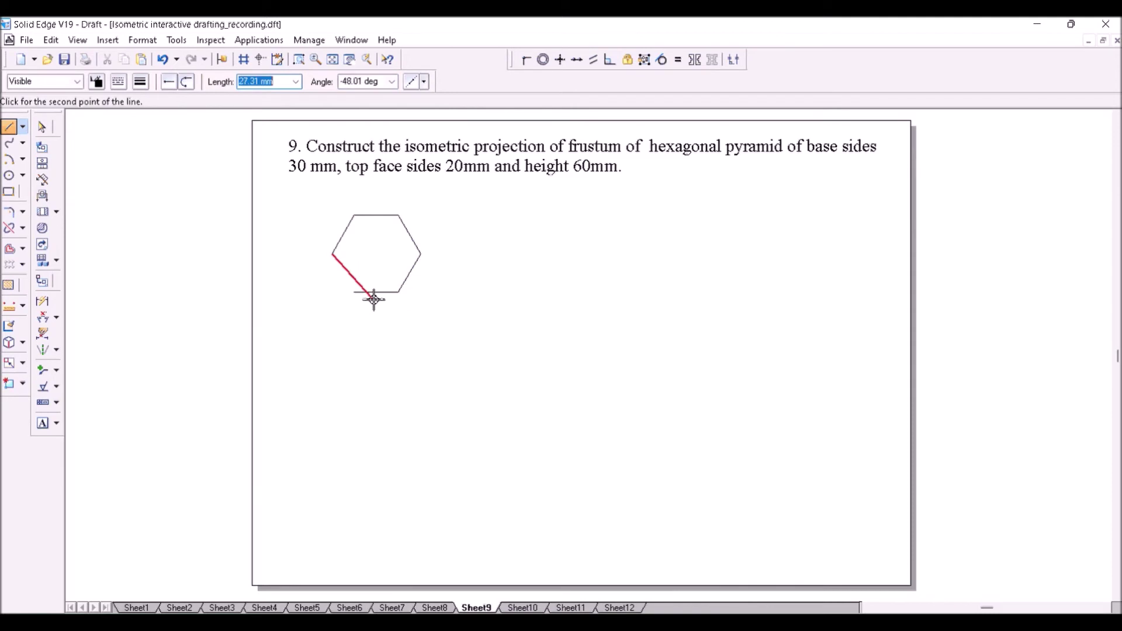
{"action": "left_click", "coordinate": [356, 292]}
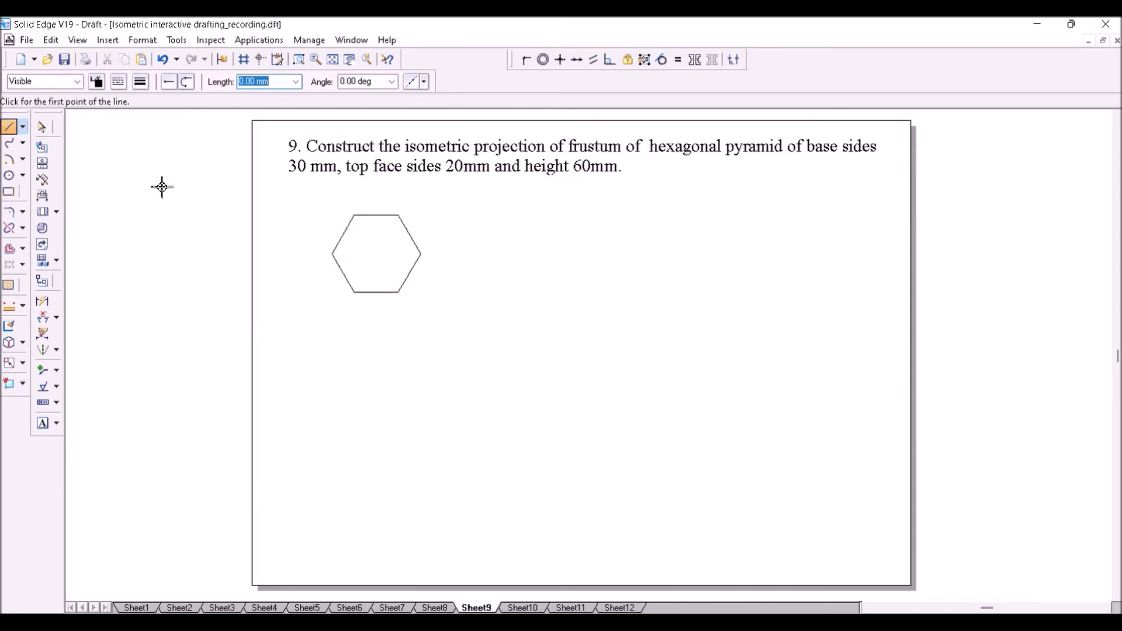
- Draw the horizontal diagonal joining the hexagon's left and right corners
{"action": "left_click", "coordinate": [10, 159]}
{"action": "left_click", "coordinate": [9, 126]}
{"action": "left_click", "coordinate": [334, 254]}
{"action": "left_click", "coordinate": [420, 254]}
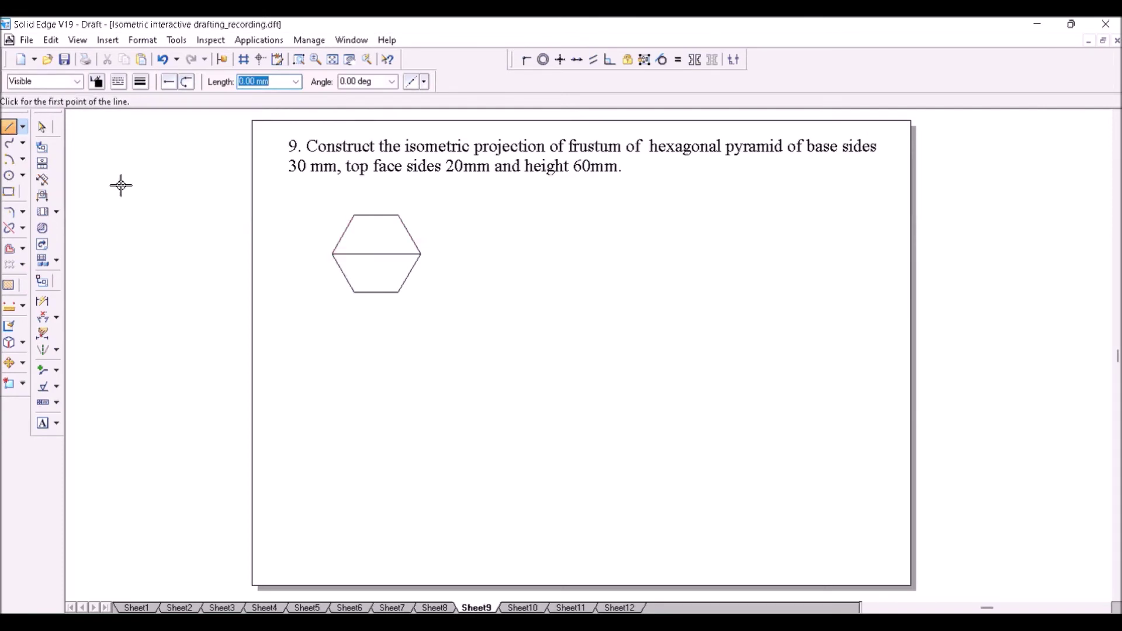
{"action": "left_click", "coordinate": [42, 127]}
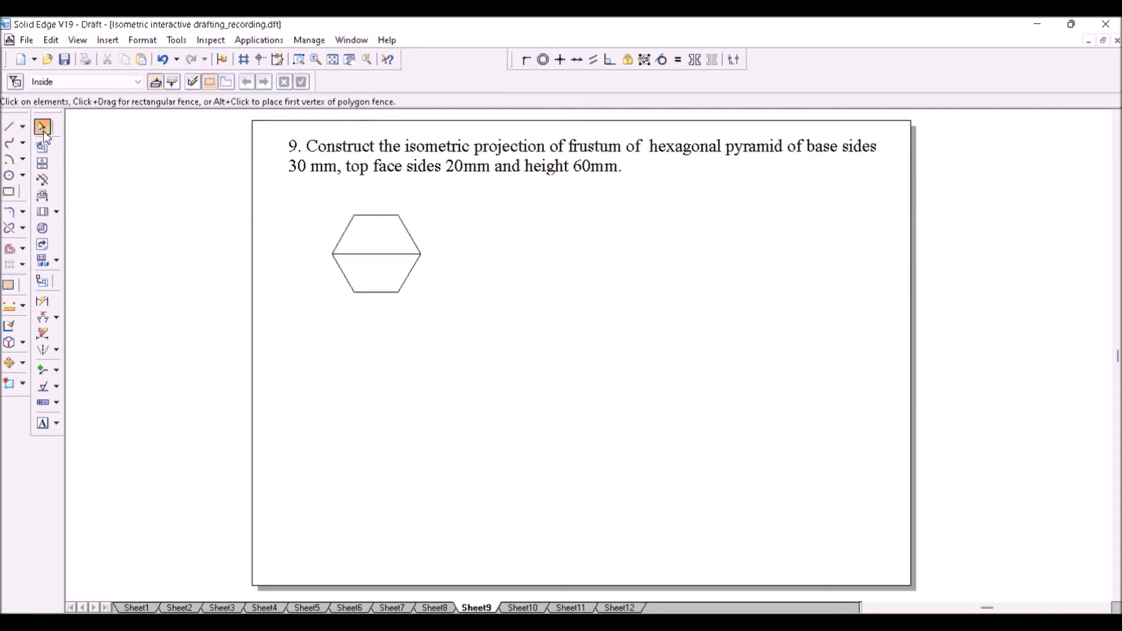
- Copy the hexagon's six sides, without the diagonal, about 66 mm to the right of the original
{"action": "left_click", "coordinate": [10, 363]}
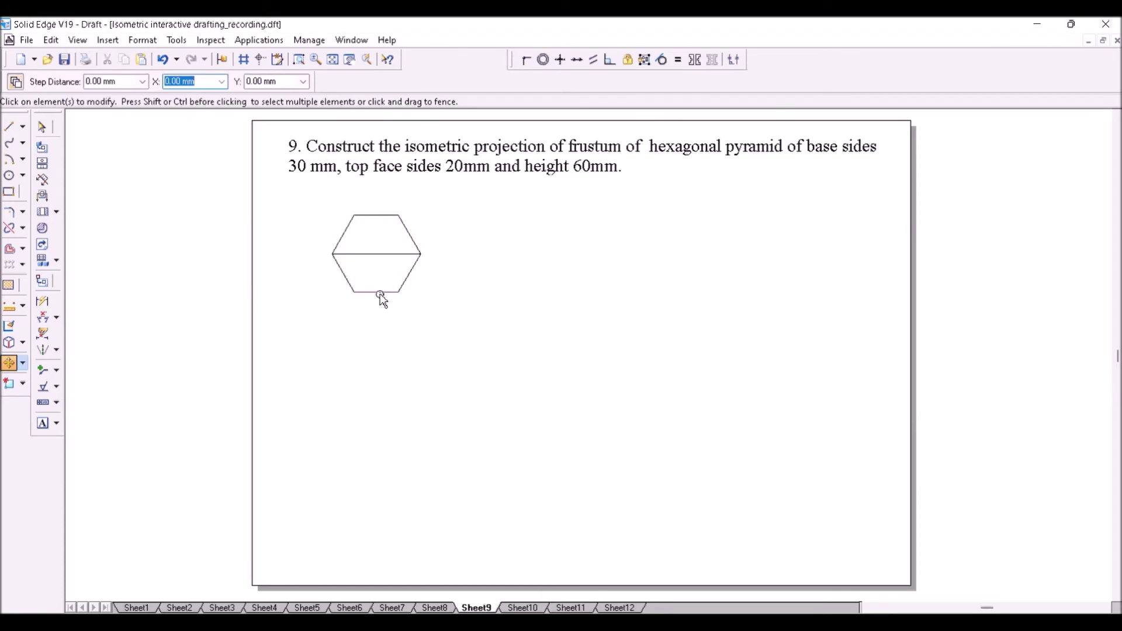
{"action": "left_click", "coordinate": [380, 292]}
{"action": "left_click", "coordinate": [409, 273], "text": "shift"}
{"action": "left_click", "coordinate": [414, 238], "text": "shift"}
{"action": "left_click", "coordinate": [380, 215], "text": "shift"}
{"action": "left_click", "coordinate": [345, 234], "text": "shift"}
{"action": "left_click", "coordinate": [344, 274], "text": "shift"}
{"action": "right_click", "coordinate": [389, 299]}
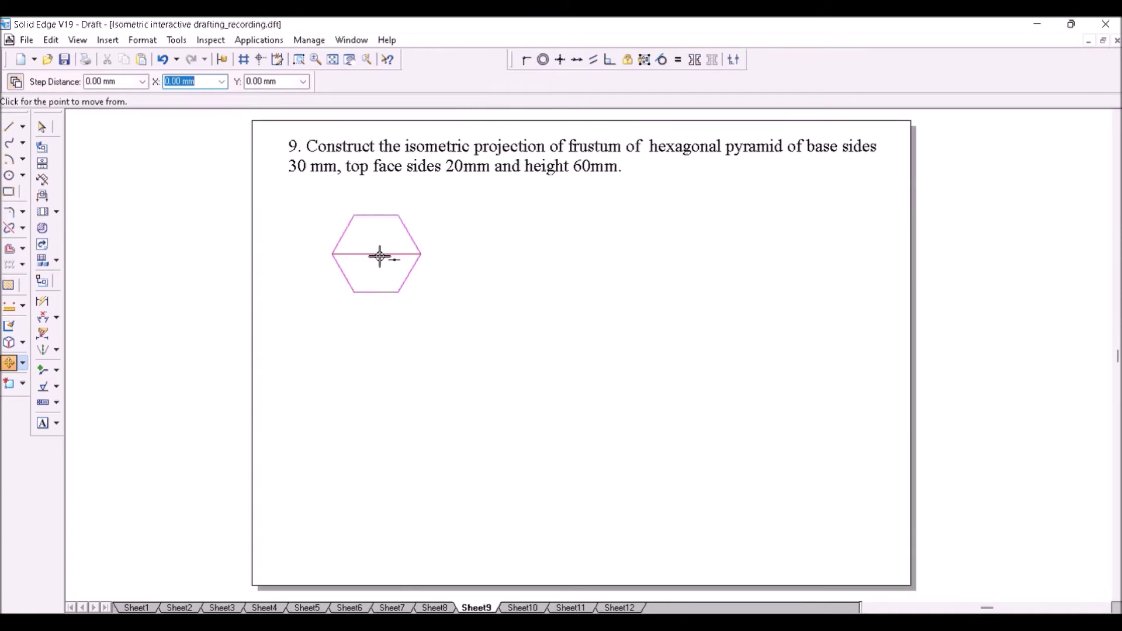
{"action": "left_click", "coordinate": [379, 256]}
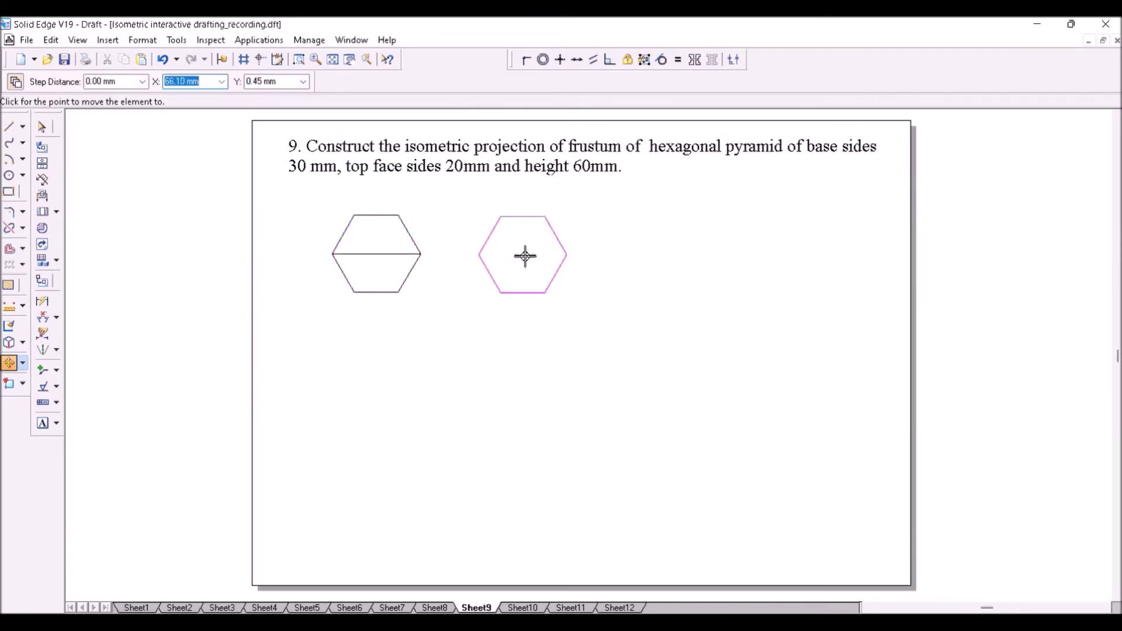
{"action": "left_click", "coordinate": [525, 256]}
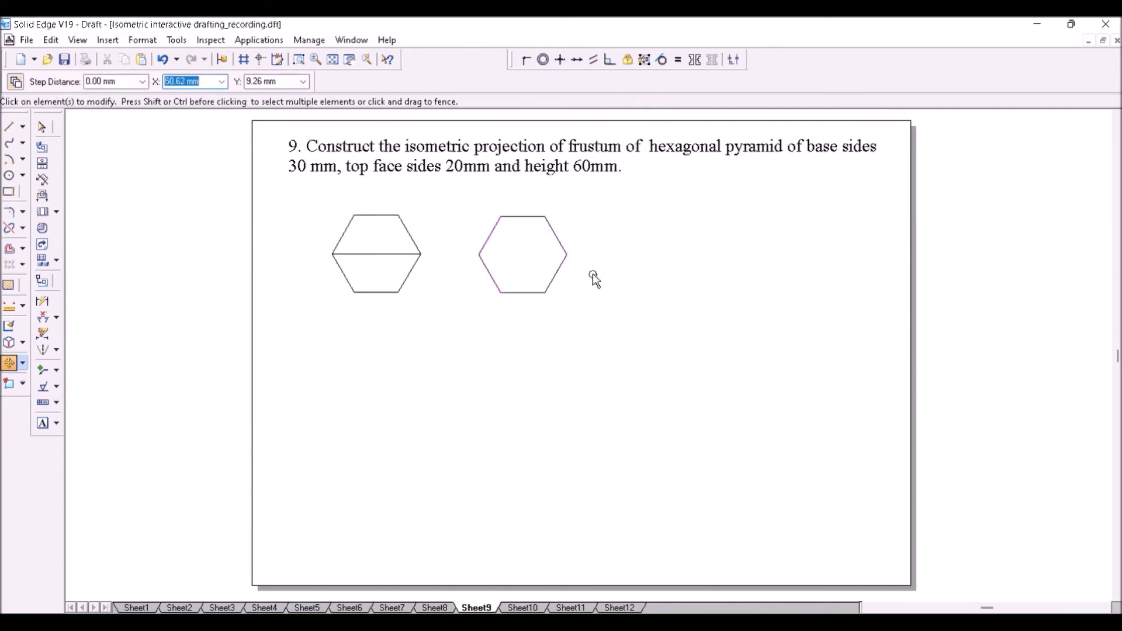
- Scale the copied hexagon by a factor of 30/20 about its center
{"action": "type", "text": "30/20"}
{"action": "key", "text": "Tab"}
{"action": "left_click", "coordinate": [523, 254]}
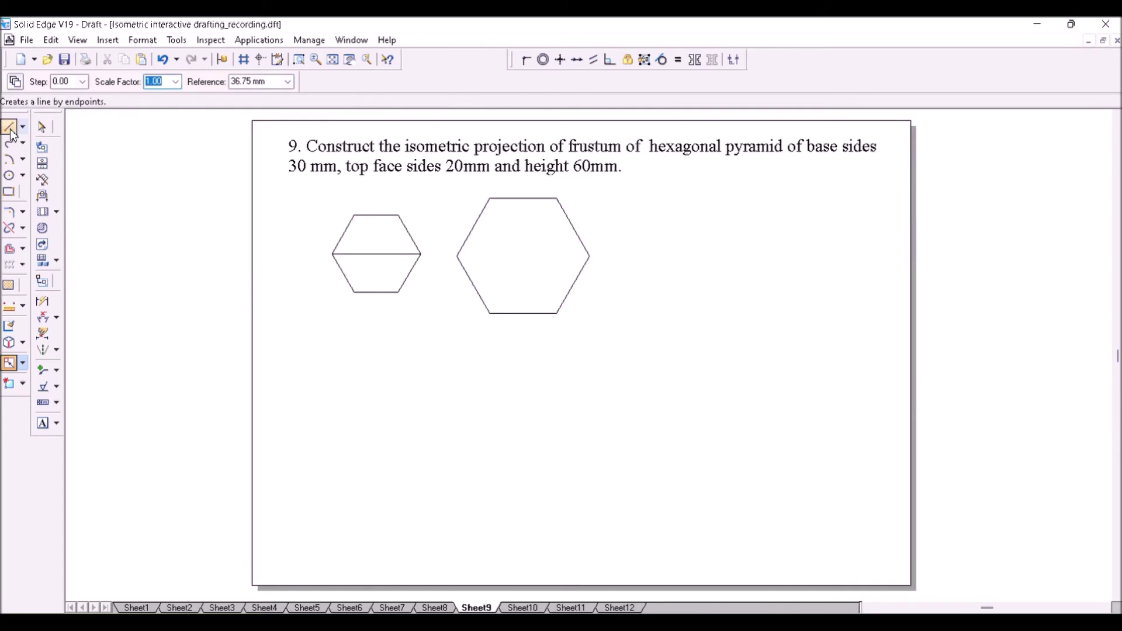
- Draw the horizontal diagonal between the left and right corners of the enlarged hexagon
{"action": "left_click", "coordinate": [10, 129]}
{"action": "left_click", "coordinate": [457, 256]}
{"action": "left_click", "coordinate": [589, 256]}
{"action": "key", "text": "Escape"}
- Place the small hexagon concentrically inside the large one by matching their diagonals' midpoints, and delete the leftover original
{"action": "left_click", "coordinate": [536, 313]}
{"action": "left_click", "coordinate": [649, 342]}
{"action": "left_click", "coordinate": [22, 363]}
{"action": "left_click", "coordinate": [61, 365]}
{"action": "left_click", "coordinate": [395, 253]}
{"action": "left_click", "coordinate": [378, 253]}
{"action": "left_click", "coordinate": [526, 257]}
{"action": "left_click_drag", "start_coordinate": [325, 201], "coordinate": [432, 295]}
{"action": "key", "text": "Delete"}
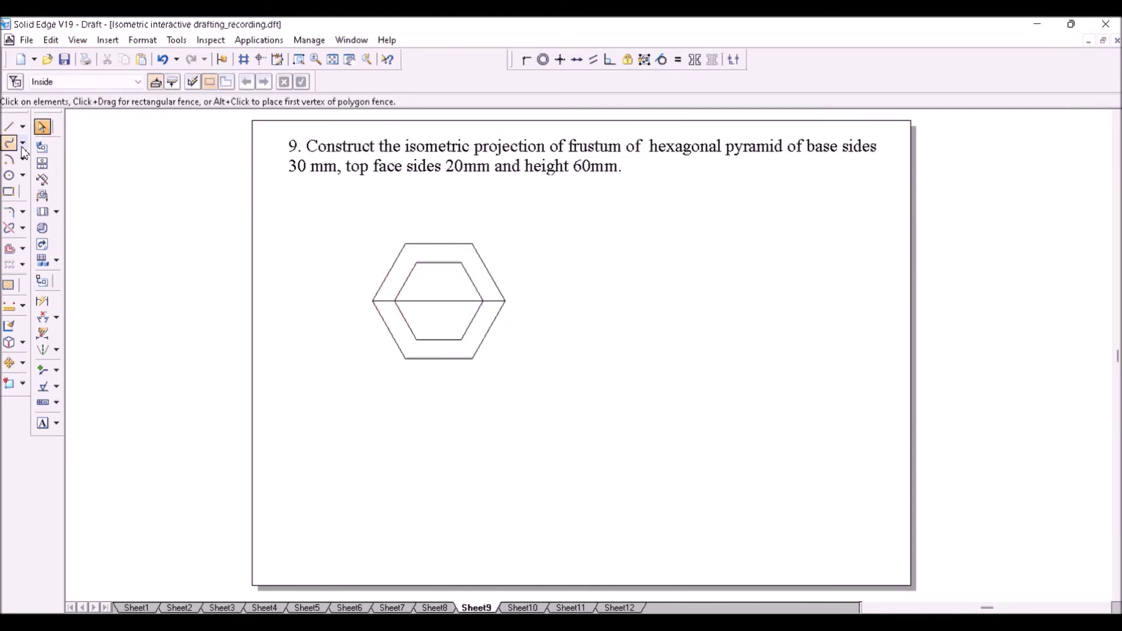
- Join the four upper and lower corners of the outer hexagon to the matching corners of the inner hexagon
{"action": "left_click", "coordinate": [8, 127]}
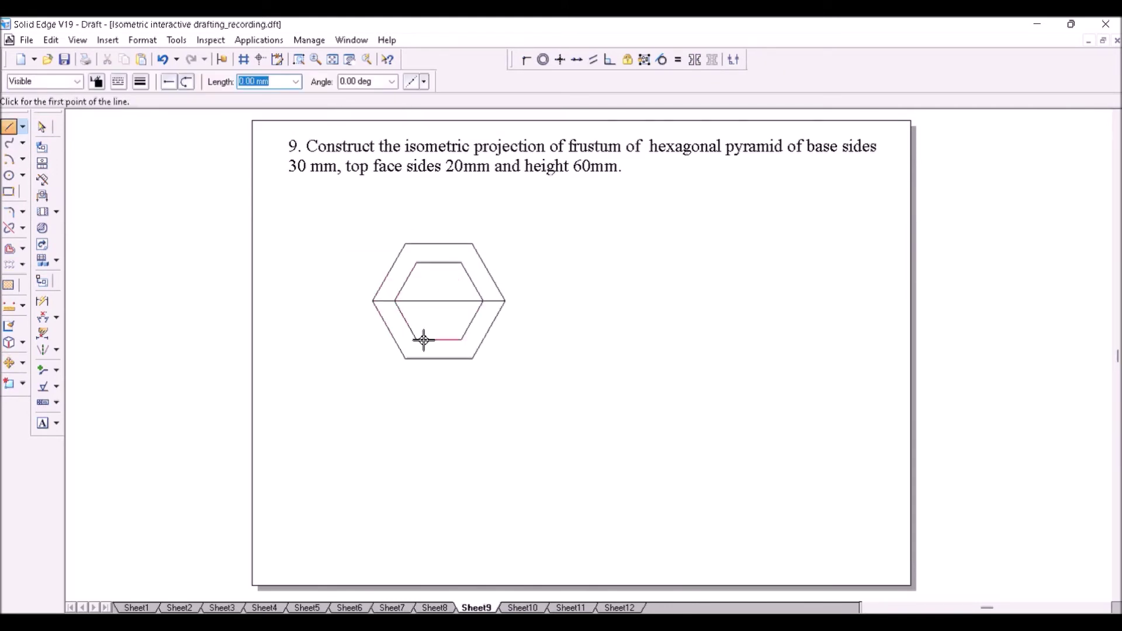
{"action": "left_click", "coordinate": [406, 358]}
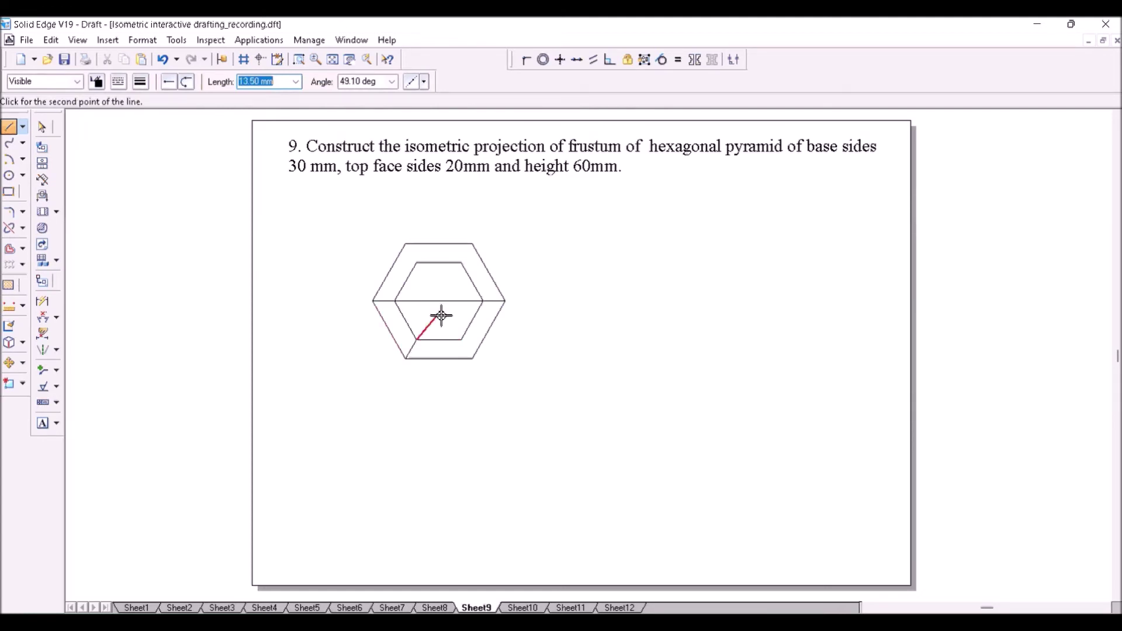
{"action": "right_click", "coordinate": [441, 315]}
{"action": "left_click", "coordinate": [472, 358]}
{"action": "left_click", "coordinate": [461, 339]}
{"action": "right_click", "coordinate": [456, 318]}
{"action": "left_click", "coordinate": [472, 244]}
{"action": "left_click", "coordinate": [461, 263]}
{"action": "left_click", "coordinate": [405, 244]}
{"action": "left_click", "coordinate": [417, 263]}
- Delete the duplicate diagonal and split the remaining one at the inner hexagon's left and right corners
{"action": "left_click", "coordinate": [9, 228]}
{"action": "left_click", "coordinate": [41, 127]}
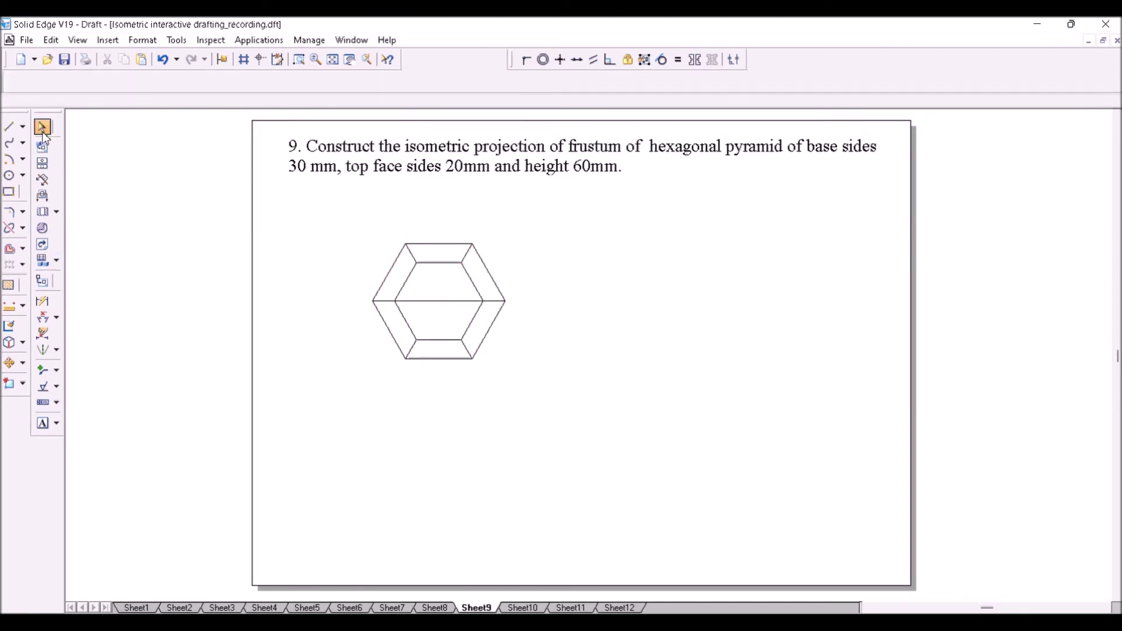
{"action": "left_click", "coordinate": [439, 300]}
{"action": "key", "text": "Delete"}
{"action": "left_click", "coordinate": [8, 228]}
{"action": "left_click", "coordinate": [450, 301]}
{"action": "left_click", "coordinate": [483, 301]}
{"action": "left_click", "coordinate": [397, 301]}
{"action": "left_click", "coordinate": [395, 301]}
{"action": "key", "text": "Escape"}
- Thicken both hexagons and their connecting edges, excluding the middle section of the diagonal
{"action": "left_click", "coordinate": [384, 301]}
{"action": "left_click_drag", "start_coordinate": [535, 383], "coordinate": [348, 225]}
{"action": "left_click", "coordinate": [438, 301], "text": "ctrl"}
{"action": "left_click", "coordinate": [139, 81]}
{"action": "left_click", "coordinate": [150, 138]}
{"action": "left_click", "coordinate": [636, 323]}
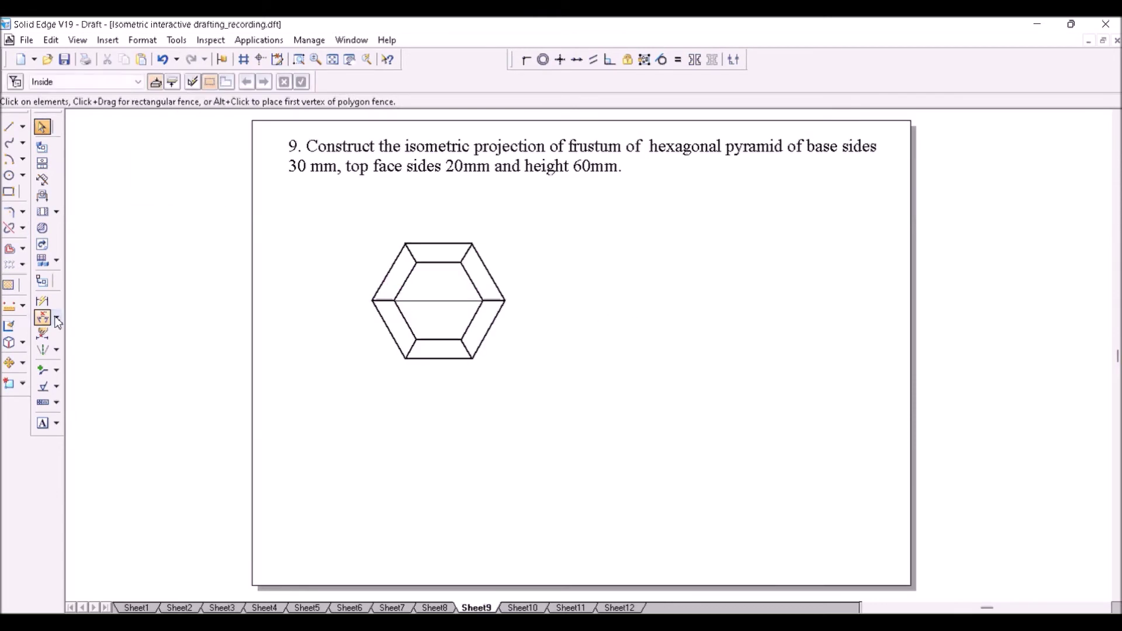
- Dimension the bottom sides of the inner and outer hexagons below the view, using a dimension scale of 1.50
{"action": "left_click", "coordinate": [42, 301]}
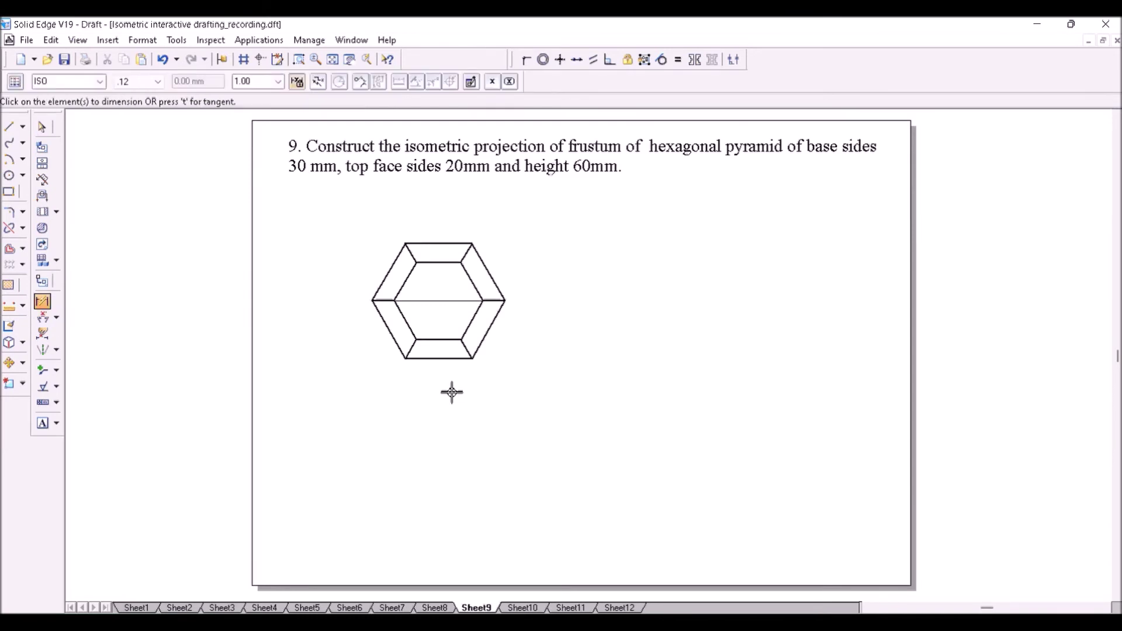
{"action": "left_click", "coordinate": [438, 340]}
{"action": "left_click", "coordinate": [437, 377]}
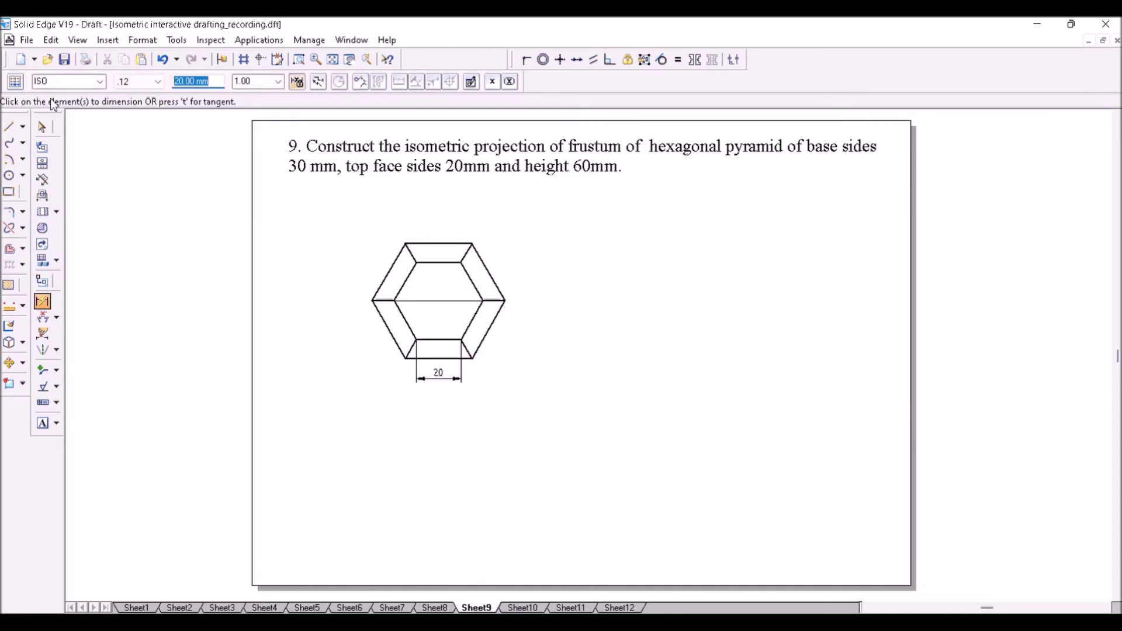
{"action": "left_click", "coordinate": [41, 126]}
{"action": "key", "text": "ctrl+z"}
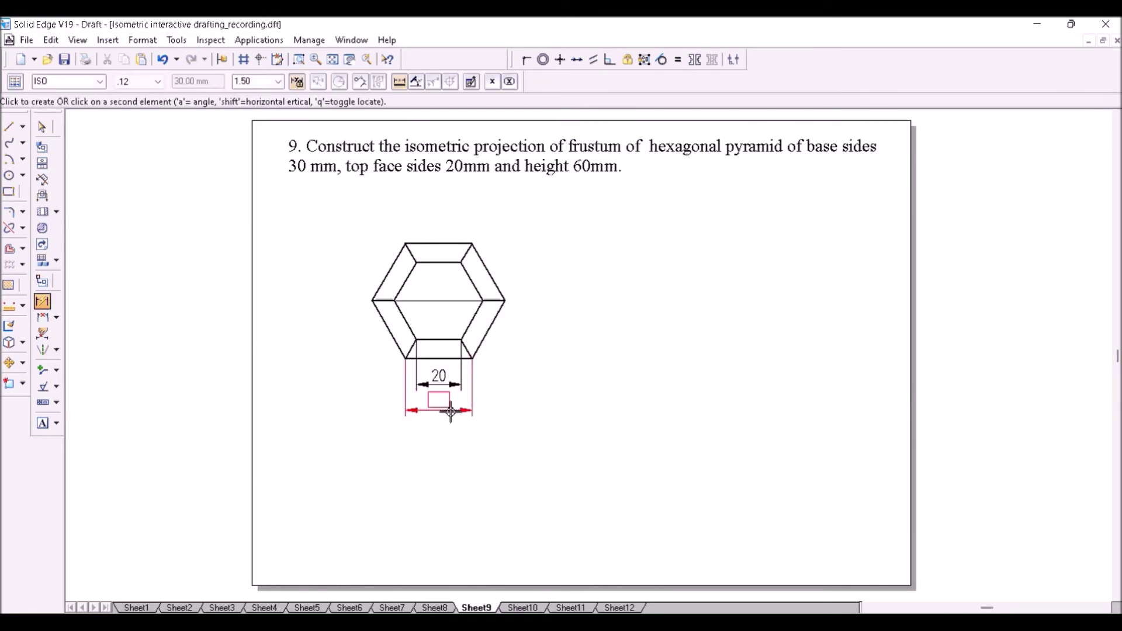
{"action": "left_click", "coordinate": [451, 411]}
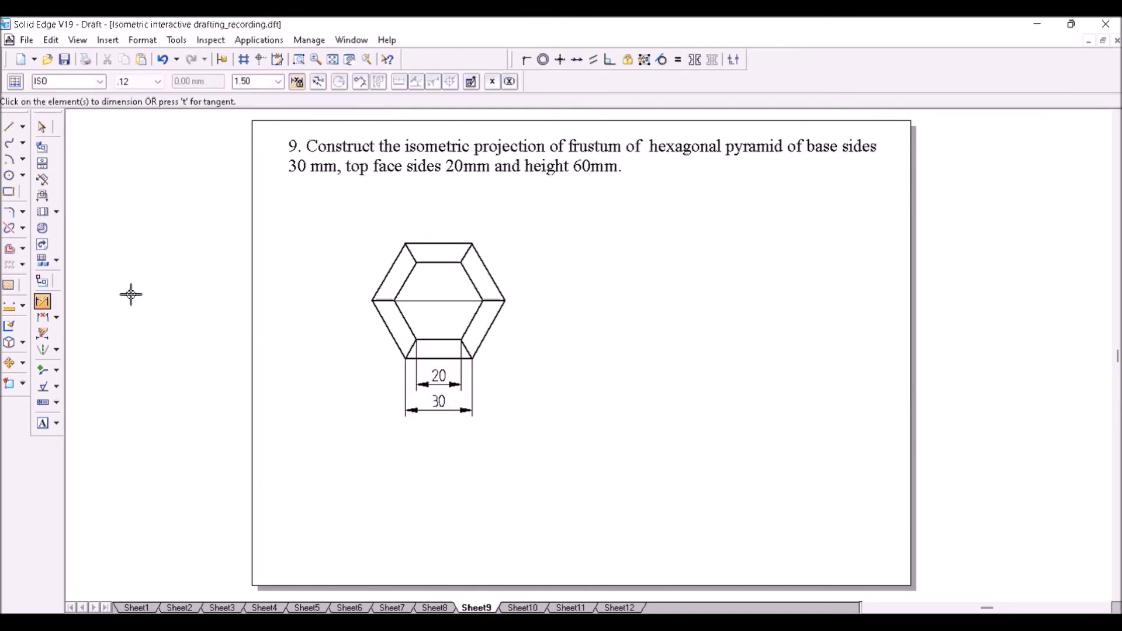
- Dimension the overall width between the outer hexagon's left and right corners, below the other dimensions
{"action": "left_click", "coordinate": [42, 317]}
{"action": "left_click", "coordinate": [382, 283]}
{"action": "left_click", "coordinate": [498, 300]}
{"action": "left_click", "coordinate": [472, 448]}
- Enclose the outer hexagon in a thin rectangle through its left and right corners and along its top and bottom sides
{"action": "left_click", "coordinate": [9, 126]}
{"action": "left_click", "coordinate": [373, 300]}
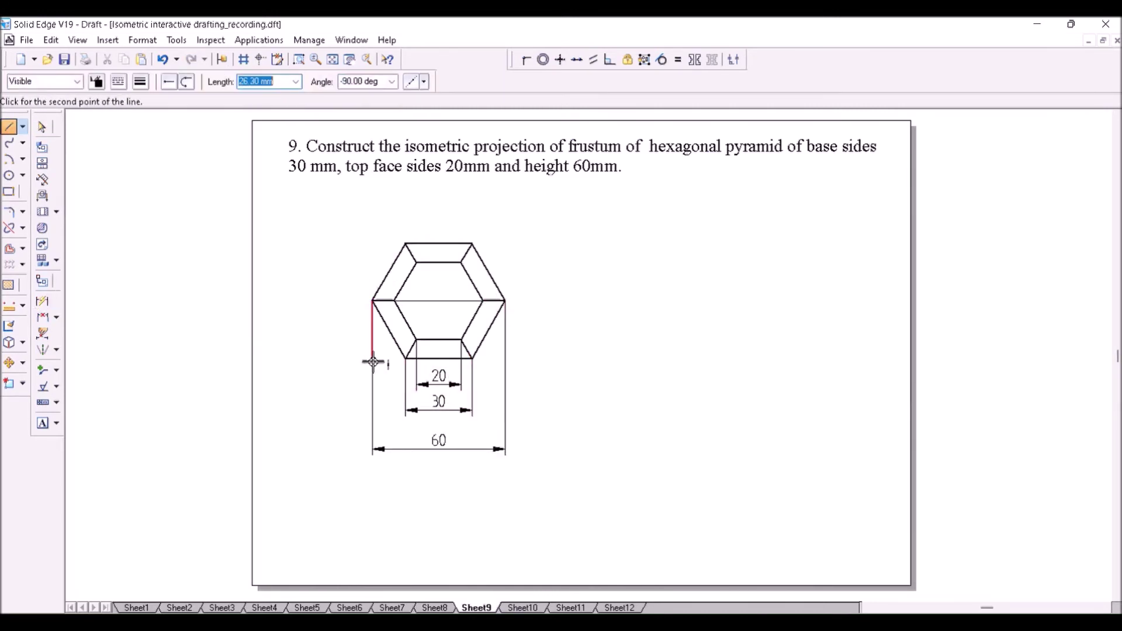
{"action": "left_click", "coordinate": [177, 39]}
{"action": "left_click", "coordinate": [187, 76]}
{"action": "key", "text": "l"}
{"action": "left_click", "coordinate": [372, 301]}
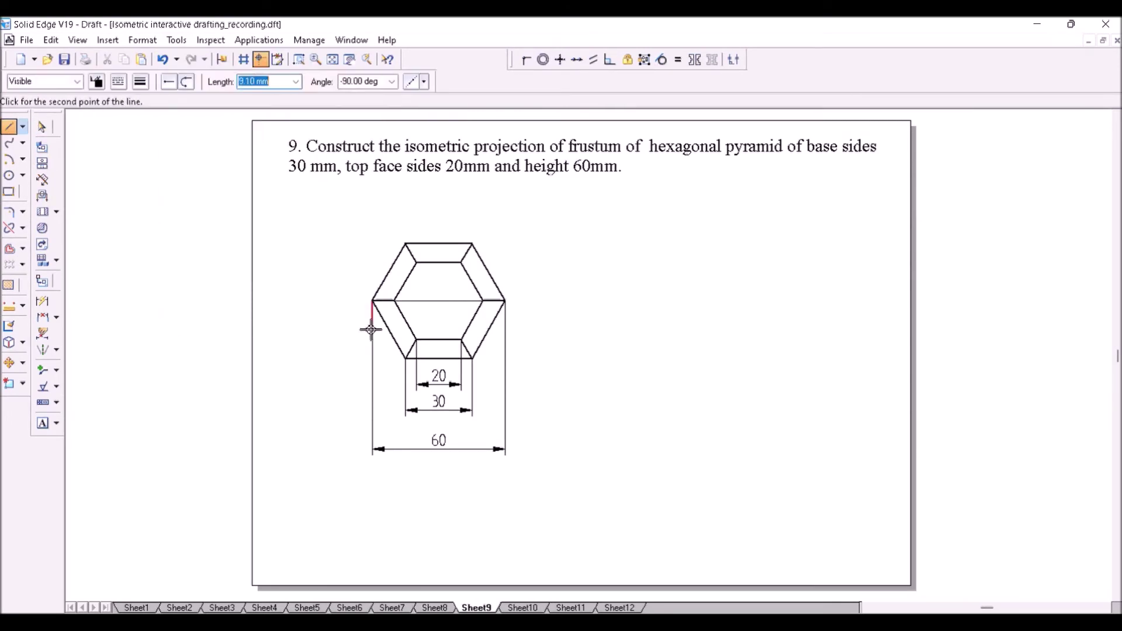
{"action": "left_click", "coordinate": [505, 301]}
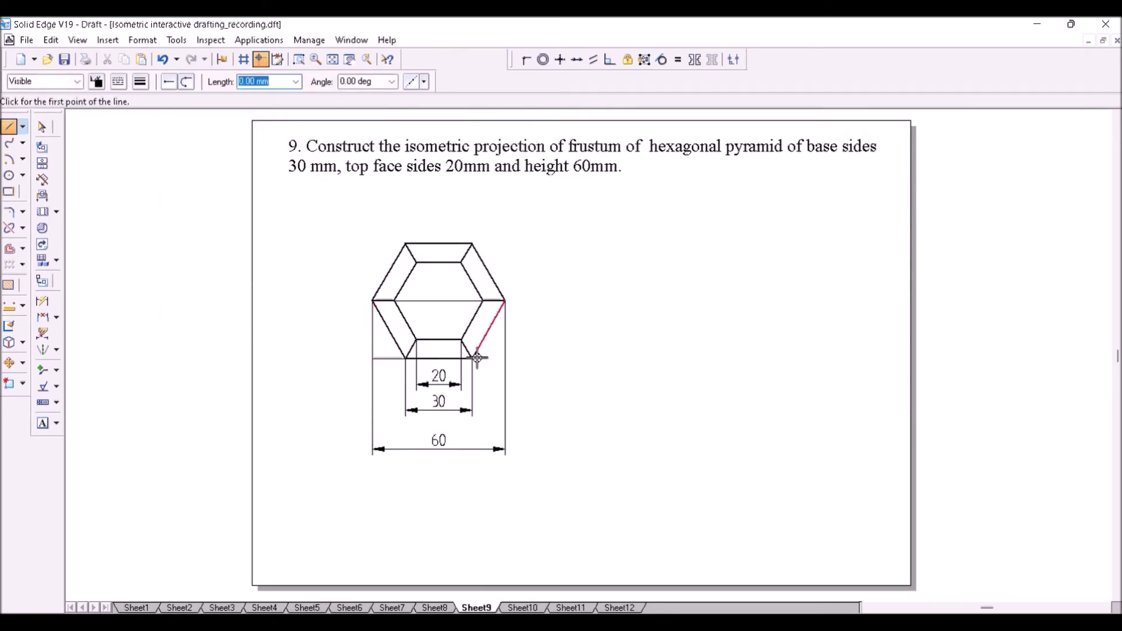
{"action": "left_click", "coordinate": [505, 243]}
{"action": "left_click", "coordinate": [372, 243]}
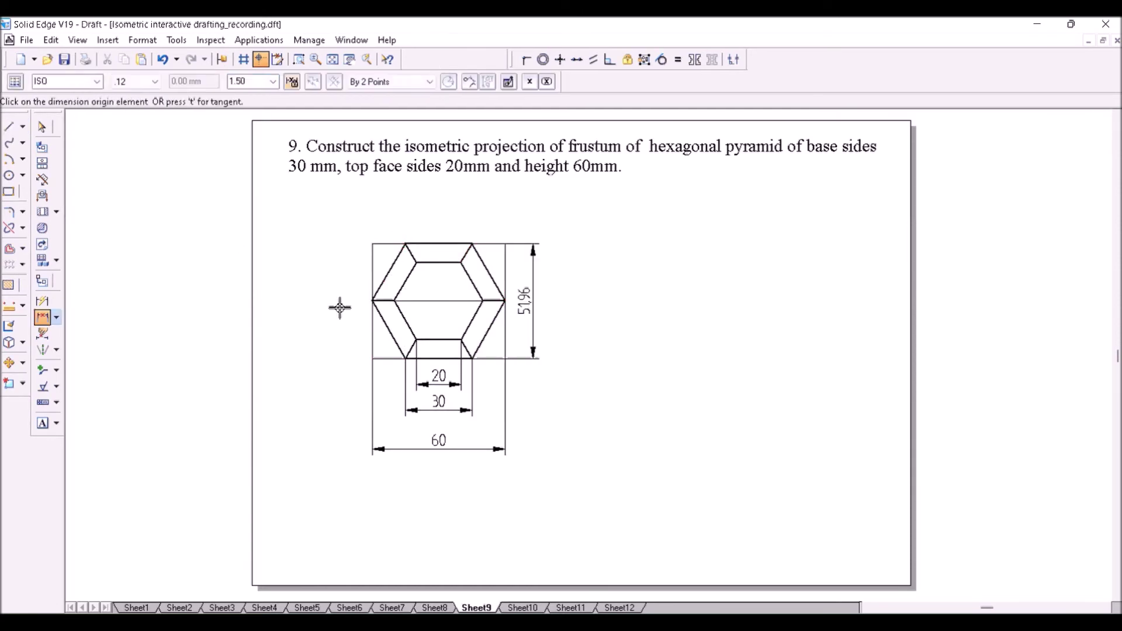
- Dimension the height from the diagonal to the enclosing rectangle's bottom side, and the horizontal offset from its left side to the hexagon's bottom-left corner
{"action": "left_click", "coordinate": [384, 300]}
{"action": "left_click", "coordinate": [384, 357]}
{"action": "left_click", "coordinate": [346, 333]}
{"action": "right_click", "coordinate": [611, 323]}
{"action": "left_click", "coordinate": [410, 349]}
{"action": "left_click", "coordinate": [376, 400]}
- Draw a horizontal base line across the lower right part of the sheet for the isometric view
{"action": "left_click", "coordinate": [9, 127]}
{"action": "left_click", "coordinate": [541, 496]}
{"action": "left_click", "coordinate": [892, 496]}
{"action": "right_click", "coordinate": [892, 435]}
- From the base line's midpoint, draw a 51.96 mm line at 30° followed by a 60 mm line at 150°
{"action": "left_click", "coordinate": [717, 496]}
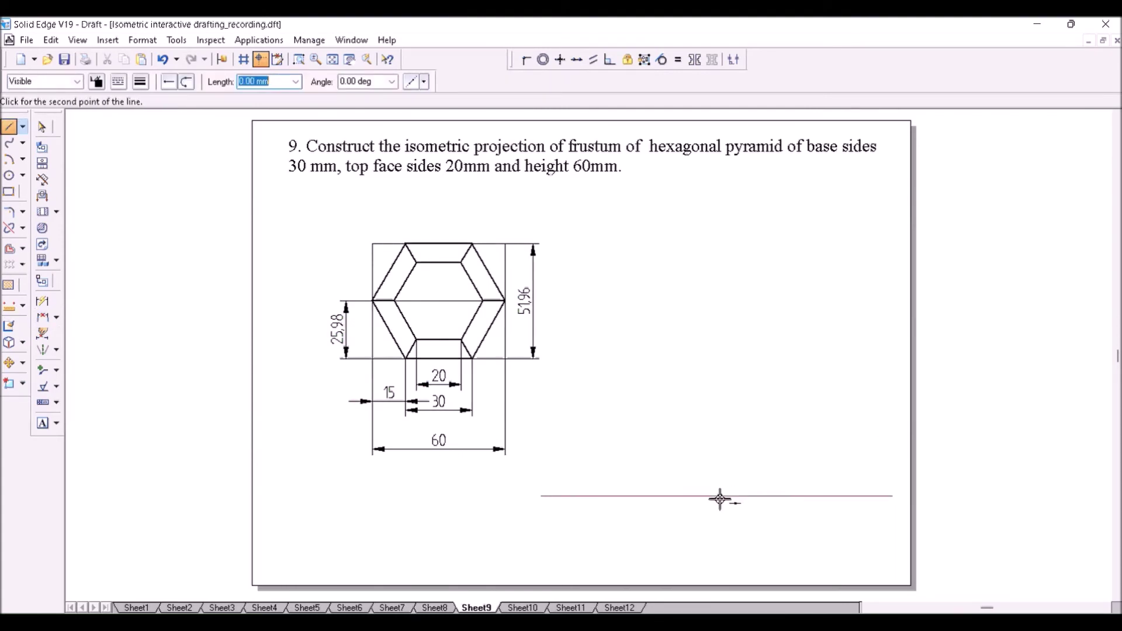
{"action": "type", "text": "51.96"}
{"action": "left_click", "coordinate": [834, 402]}
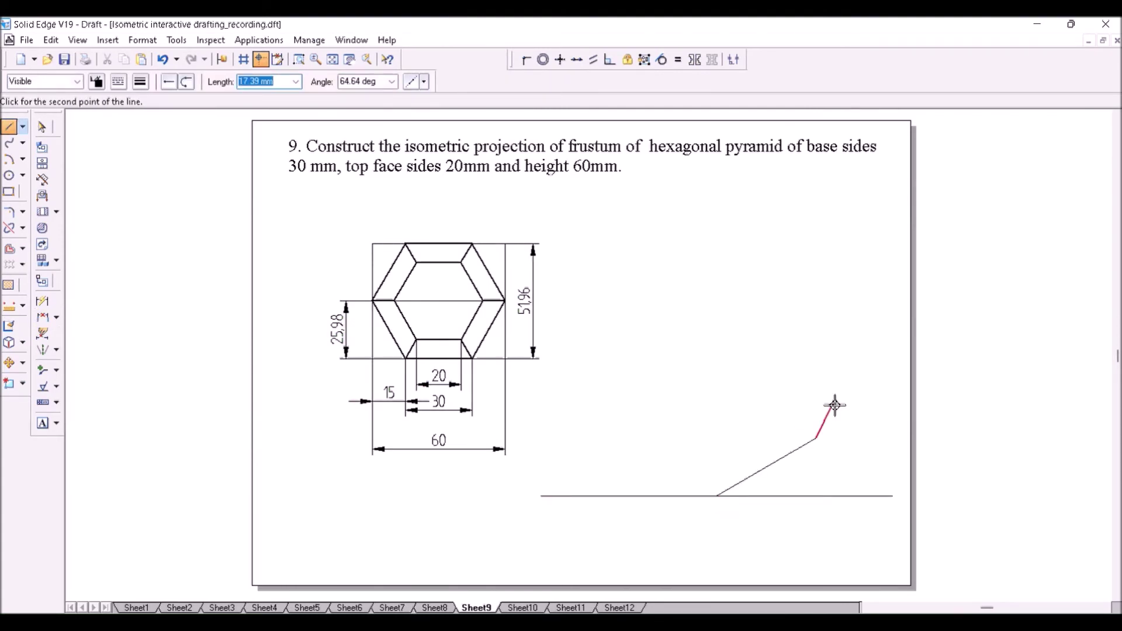
{"action": "type", "text": "60"}
{"action": "key", "text": "Tab"}
{"action": "type", "text": "150"}
{"action": "key", "text": "Return"}
- Continue with a 51.96 mm line at 210° and close the parallelogram back to its starting corner on the base line
{"action": "type", "text": "51.96"}
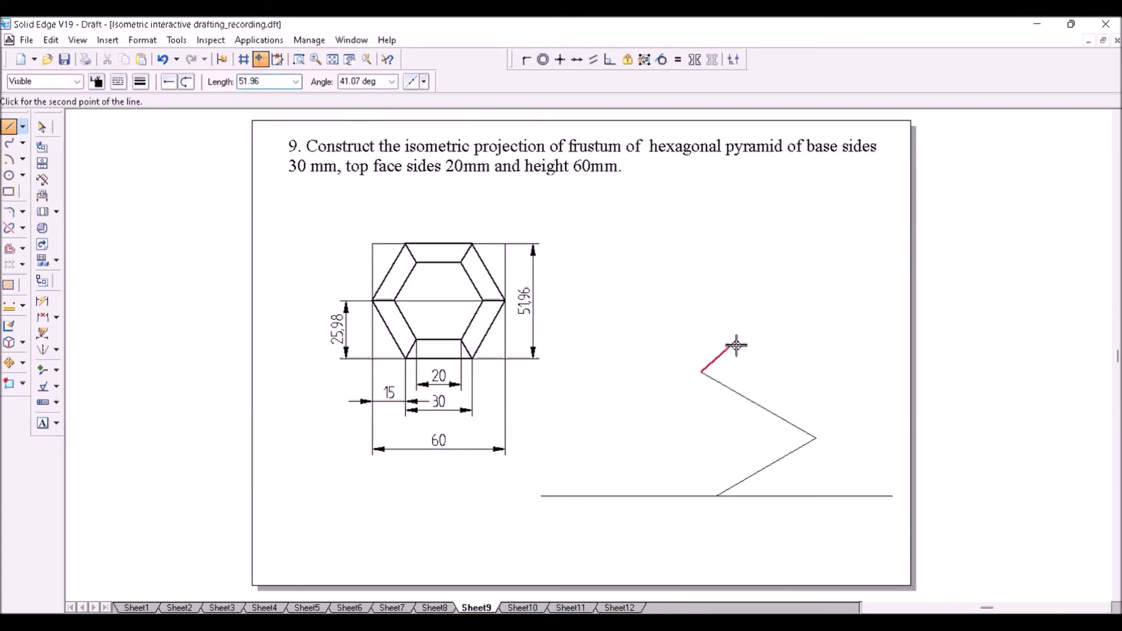
{"action": "key", "text": "Tab"}
{"action": "type", "text": "210"}
{"action": "key", "text": "Return"}
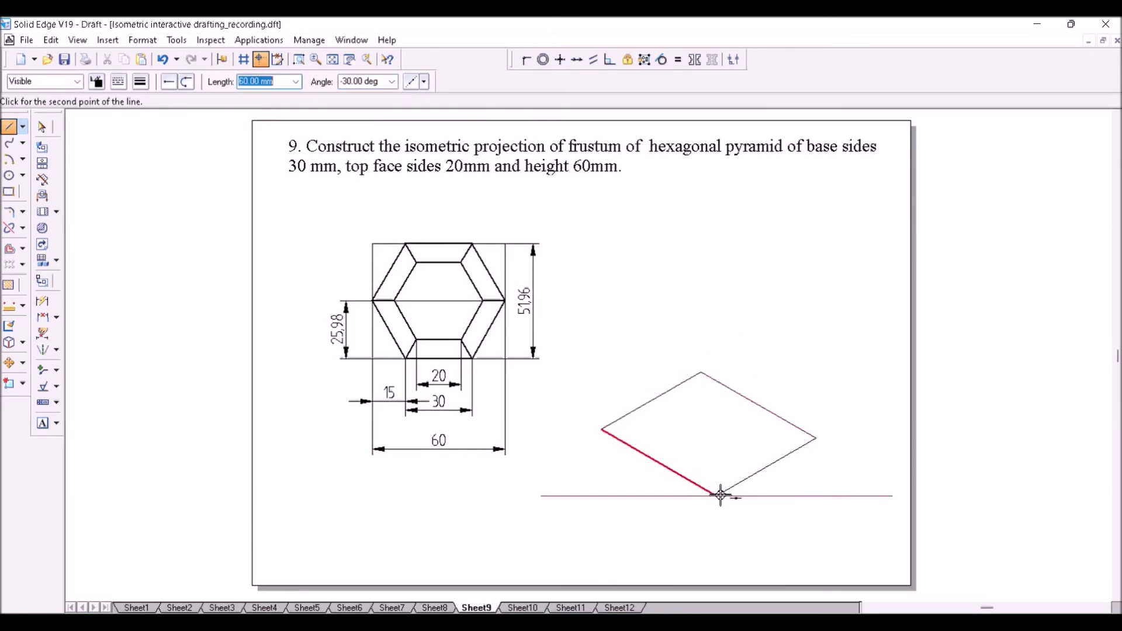
{"action": "left_click", "coordinate": [722, 498]}
{"action": "left_click", "coordinate": [721, 494]}
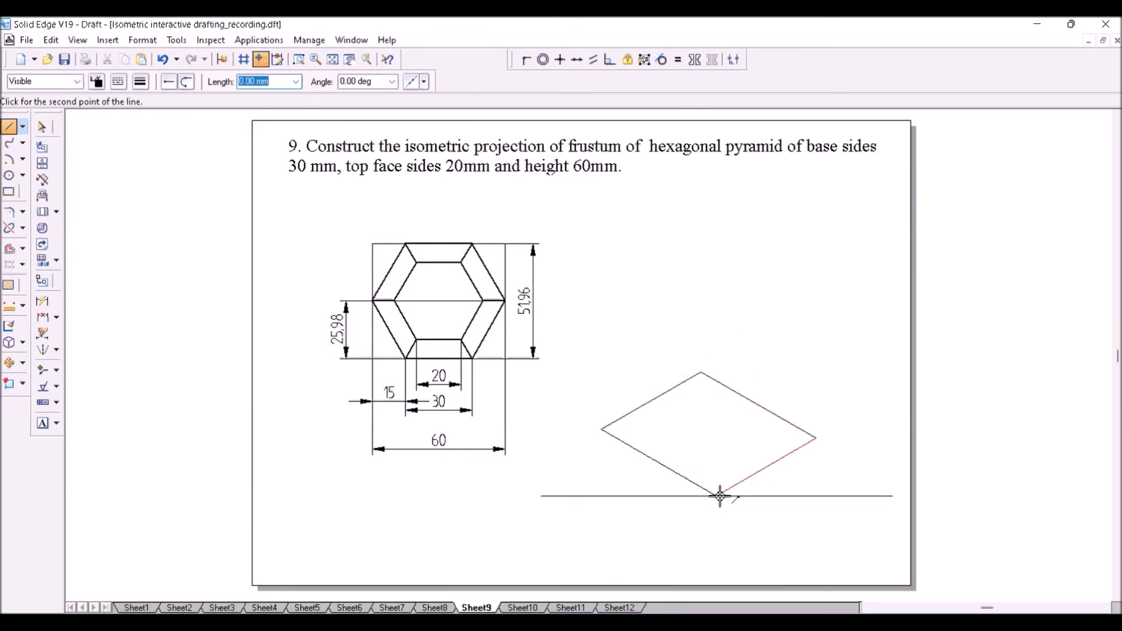
{"action": "right_click", "coordinate": [605, 432]}
{"action": "left_click", "coordinate": [601, 429]}
{"action": "right_click", "coordinate": [629, 445]}
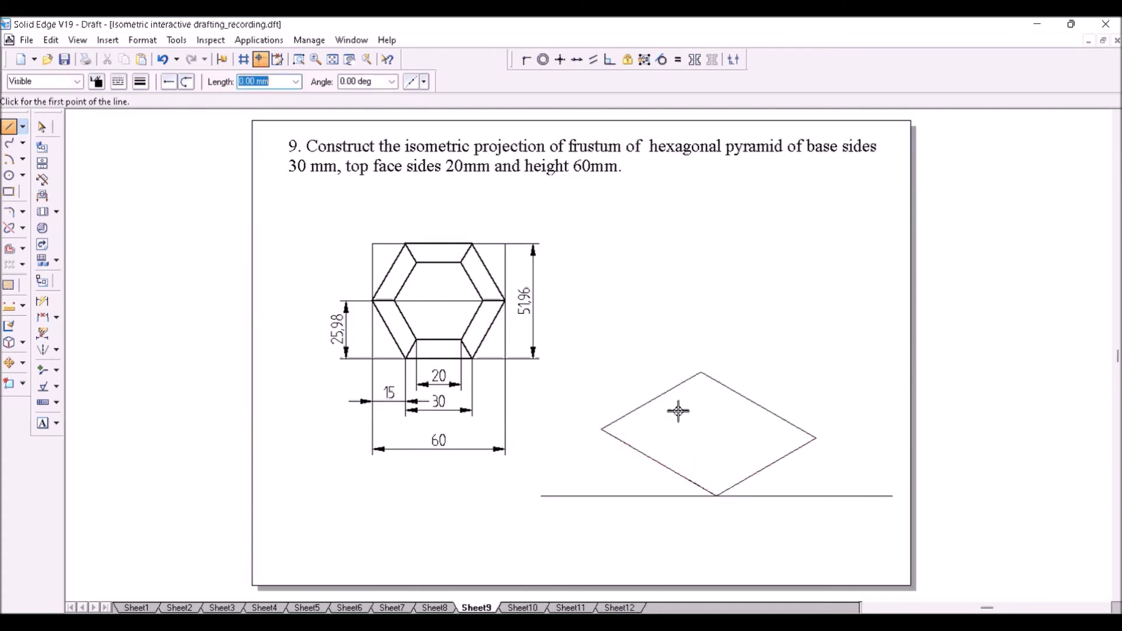
- Draw a 25.98 mm line at 30° from the parallelogram's bottom corner along its lower right side
{"action": "left_click", "coordinate": [724, 495]}
{"action": "type", "text": "25.98"}
{"action": "key", "text": "Tab"}
{"action": "type", "text": "30"}
{"action": "key", "text": "Return"}
{"action": "key", "text": "Escape"}
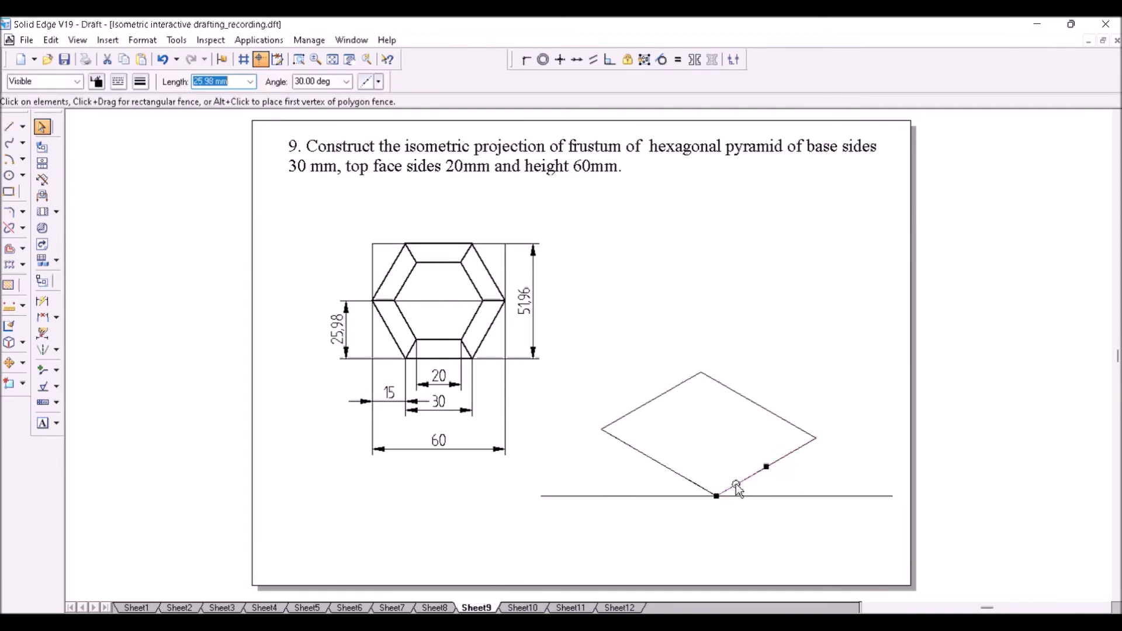
- Draw two lines across the parallelogram at its quarter points, parallel to the 51.96 mm sides
{"action": "left_click", "coordinate": [9, 126]}
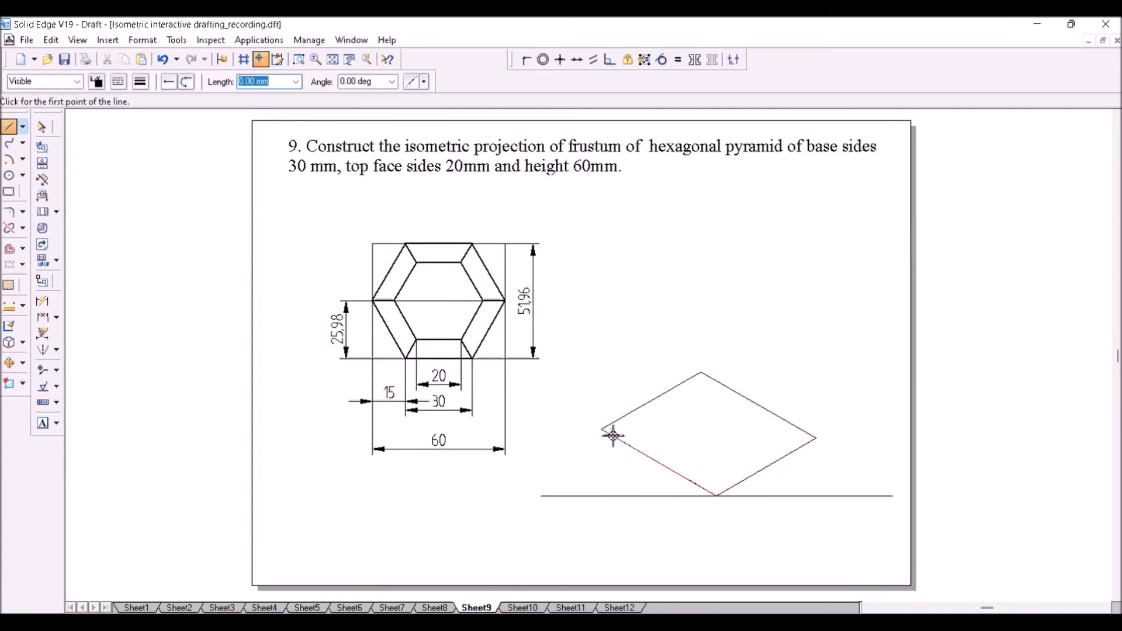
{"action": "left_click", "coordinate": [689, 478]}
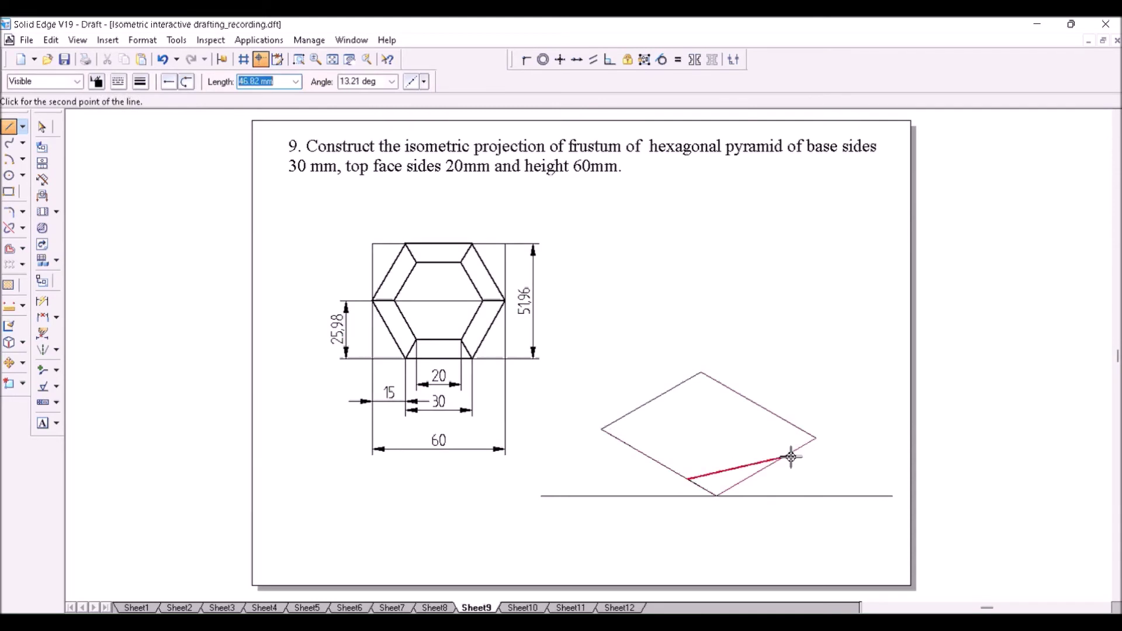
{"action": "left_click", "coordinate": [794, 423]}
{"action": "right_click", "coordinate": [852, 356]}
{"action": "left_click", "coordinate": [631, 446]}
{"action": "left_click", "coordinate": [730, 388]}
{"action": "right_click", "coordinate": [730, 388]}
- Clean up the upper ends of both cross lines so they end exactly on the parallelogram's upper right side
{"action": "left_click", "coordinate": [298, 59]}
{"action": "left_click", "coordinate": [714, 377]}
{"action": "left_click", "coordinate": [813, 442]}
{"action": "right_click", "coordinate": [313, 175]}
{"action": "left_click", "coordinate": [9, 229]}
{"action": "left_click", "coordinate": [23, 228]}
{"action": "left_click", "coordinate": [70, 246]}
{"action": "left_click", "coordinate": [353, 196]}
{"action": "left_click", "coordinate": [25, 227]}
{"action": "left_click", "coordinate": [61, 229]}
{"action": "left_click", "coordinate": [353, 195]}
{"action": "left_click", "coordinate": [786, 437]}
{"action": "left_click", "coordinate": [298, 59]}
{"action": "left_click", "coordinate": [333, 59]}
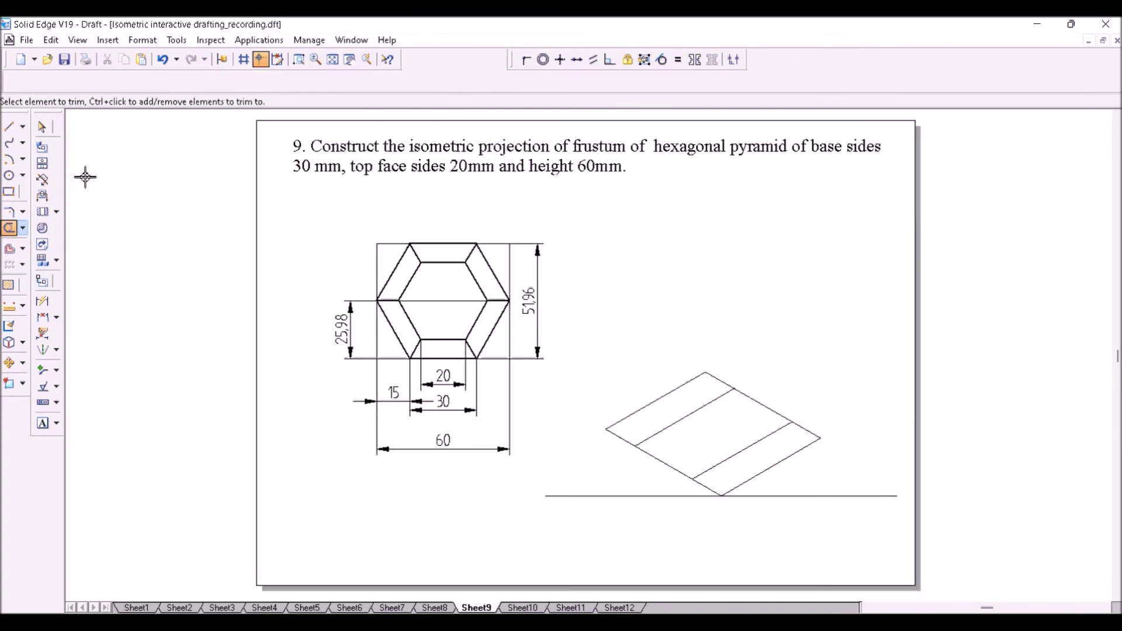
- Draw the isometric base hexagon through the cross-line ends and the midpoints of the parallelogram's lower right and upper left sides
{"action": "left_click", "coordinate": [9, 127]}
{"action": "left_click", "coordinate": [693, 478]}
{"action": "left_click", "coordinate": [771, 467]}
{"action": "left_click", "coordinate": [792, 421]}
{"action": "left_click", "coordinate": [734, 388]}
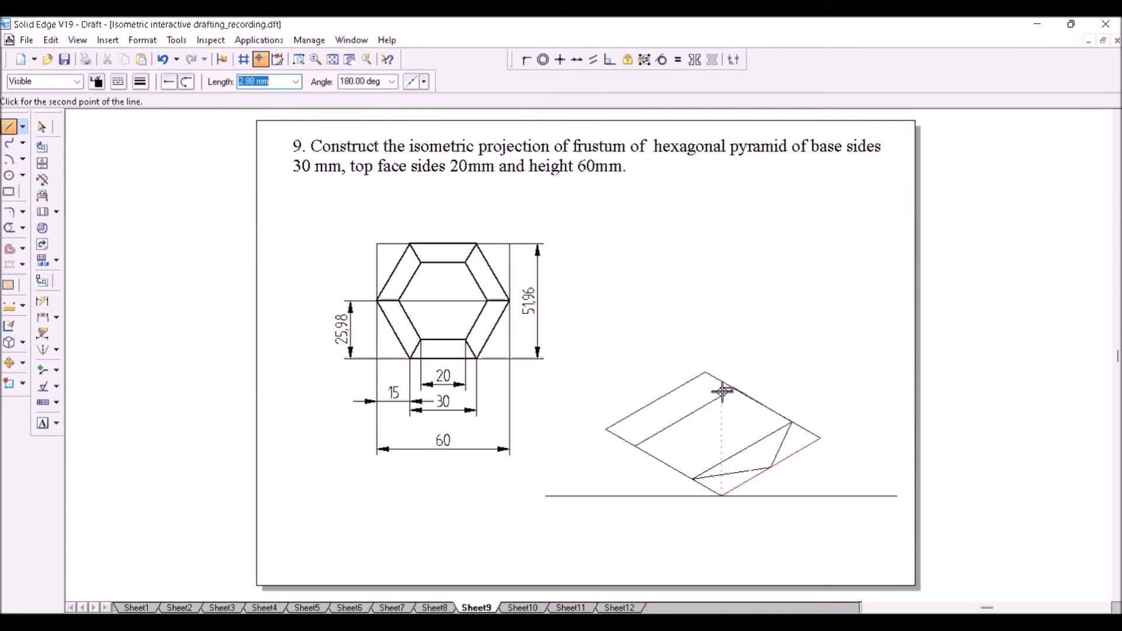
{"action": "left_click", "coordinate": [657, 400]}
{"action": "left_click", "coordinate": [635, 445]}
{"action": "right_click", "coordinate": [813, 361]}
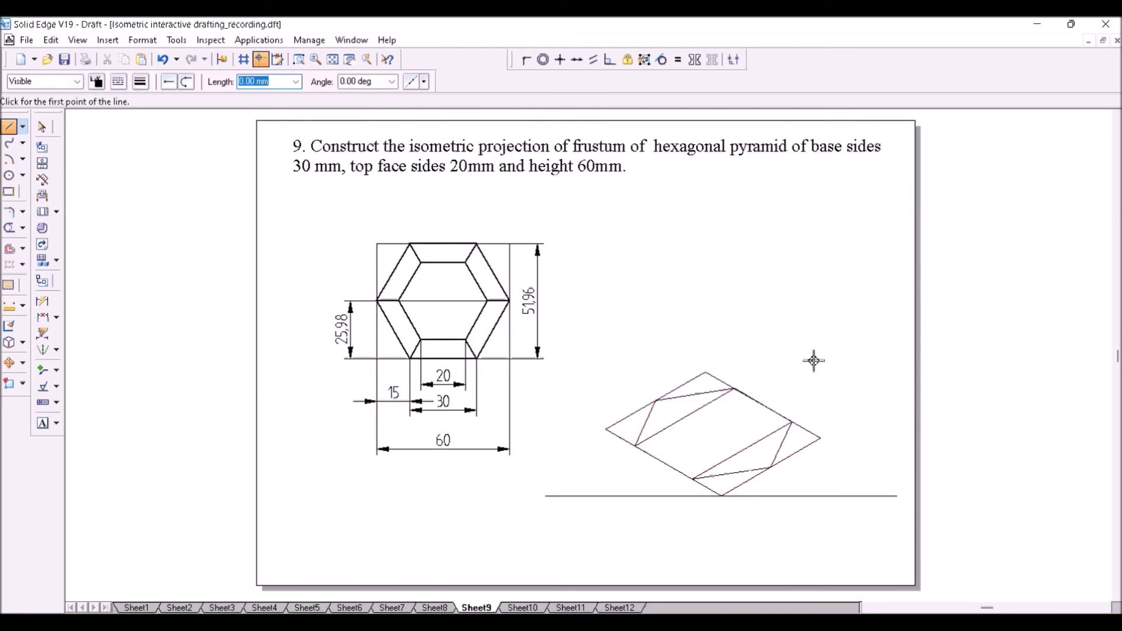
- Draw a diagonal between two opposite corners of the base hexagon and raise a 60 mm line at 90° from its midpoint
{"action": "left_click", "coordinate": [636, 445]}
{"action": "left_click", "coordinate": [792, 422]}
{"action": "right_click", "coordinate": [720, 436]}
{"action": "left_click", "coordinate": [713, 435]}
{"action": "type", "text": "60"}
{"action": "key", "text": "Tab"}
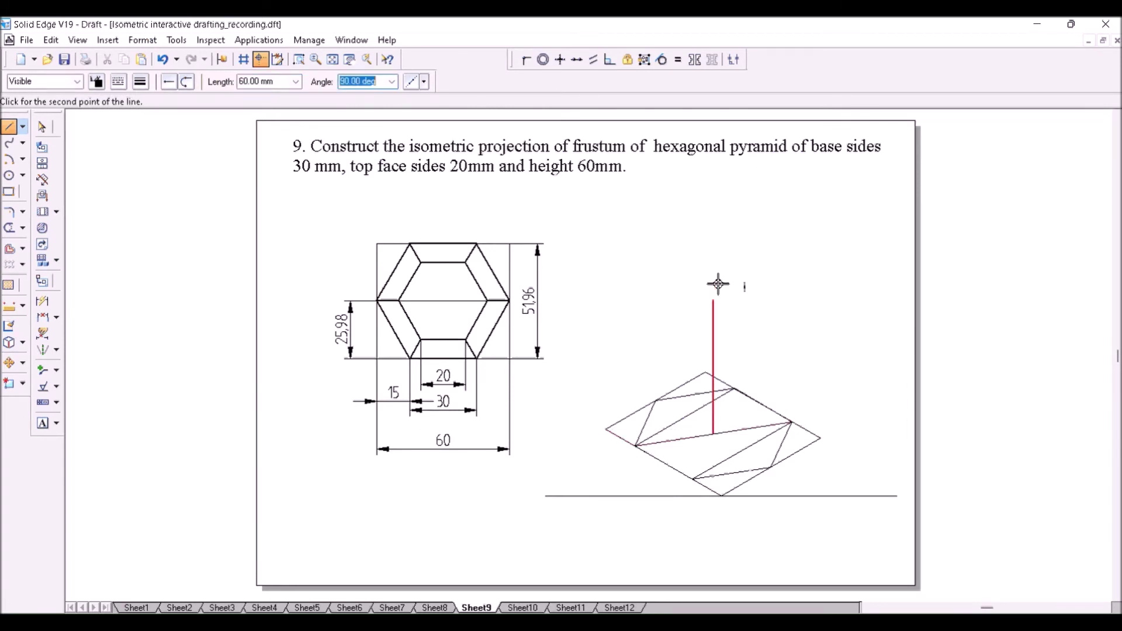
{"action": "type", "text": "90"}
{"action": "key", "text": "Return"}
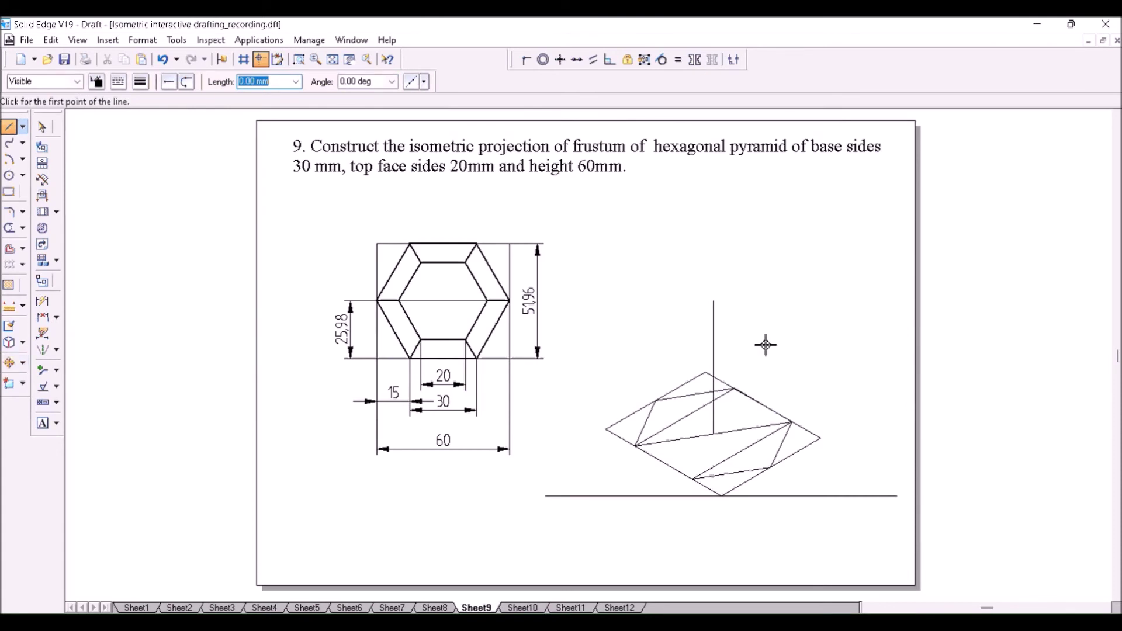
{"action": "key", "text": "Escape"}
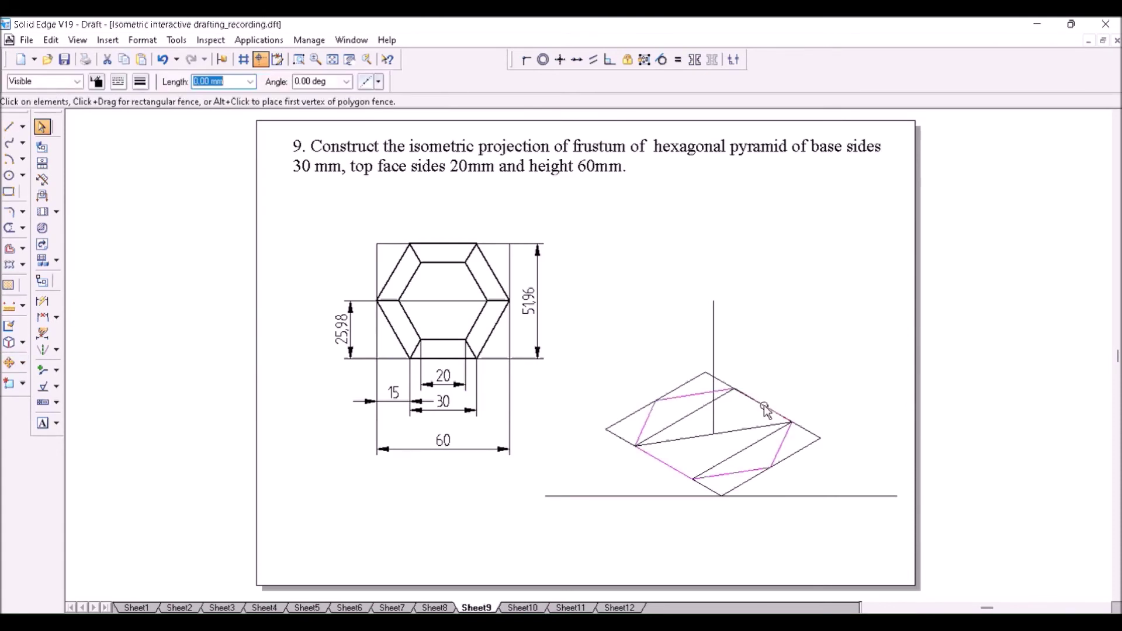
- Copy the base hexagon to the top of the vertical axis line and scale the raised hexagon by 20/30 about that point
{"action": "left_click", "coordinate": [9, 362]}
{"action": "left_click", "coordinate": [713, 433]}
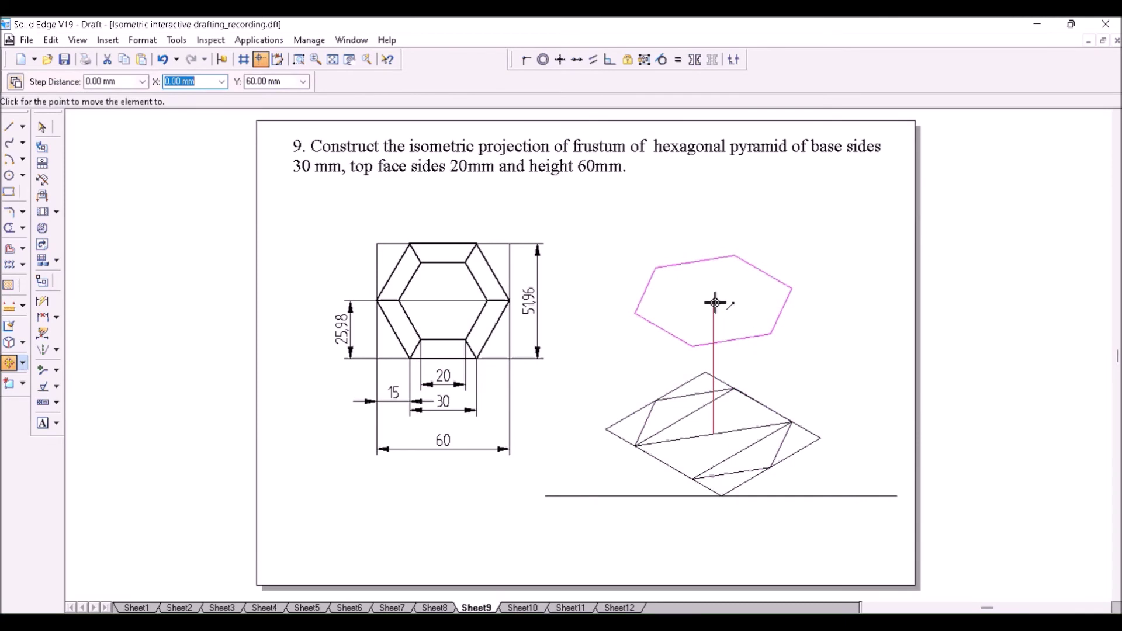
{"action": "left_click", "coordinate": [714, 301]}
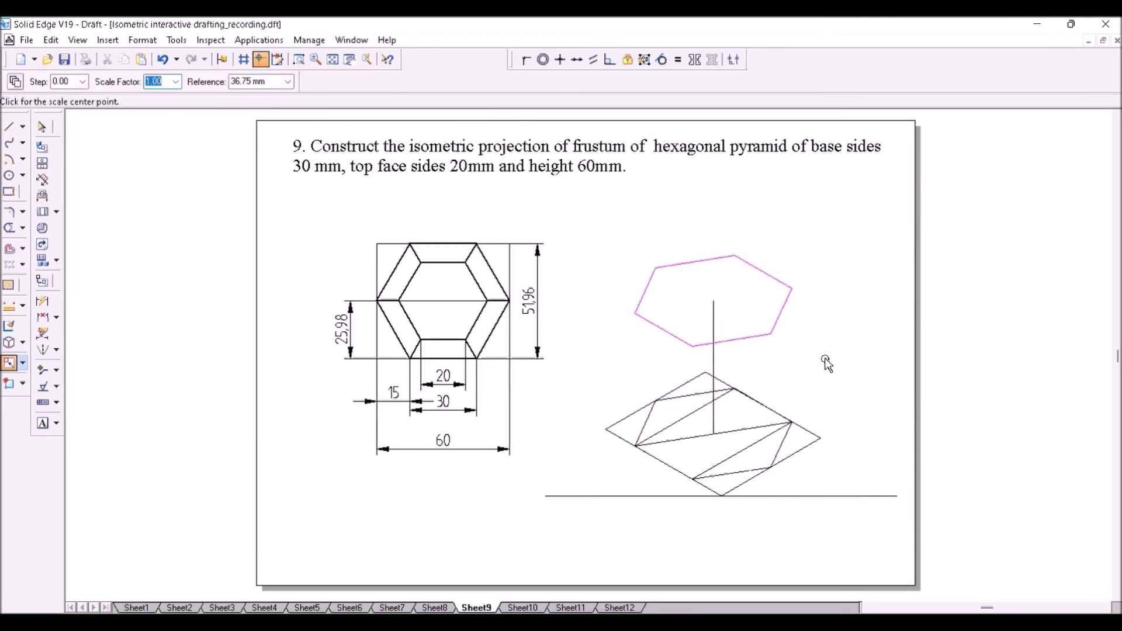
{"action": "type", "text": "20/30"}
{"action": "key", "text": "Tab"}
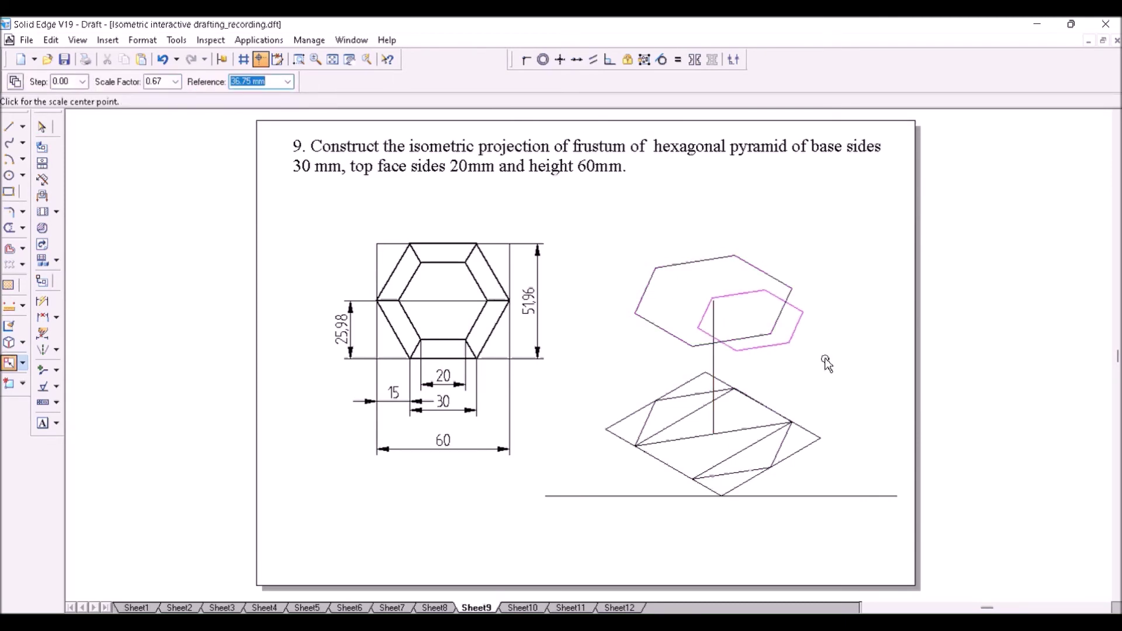
{"action": "left_click", "coordinate": [718, 301]}
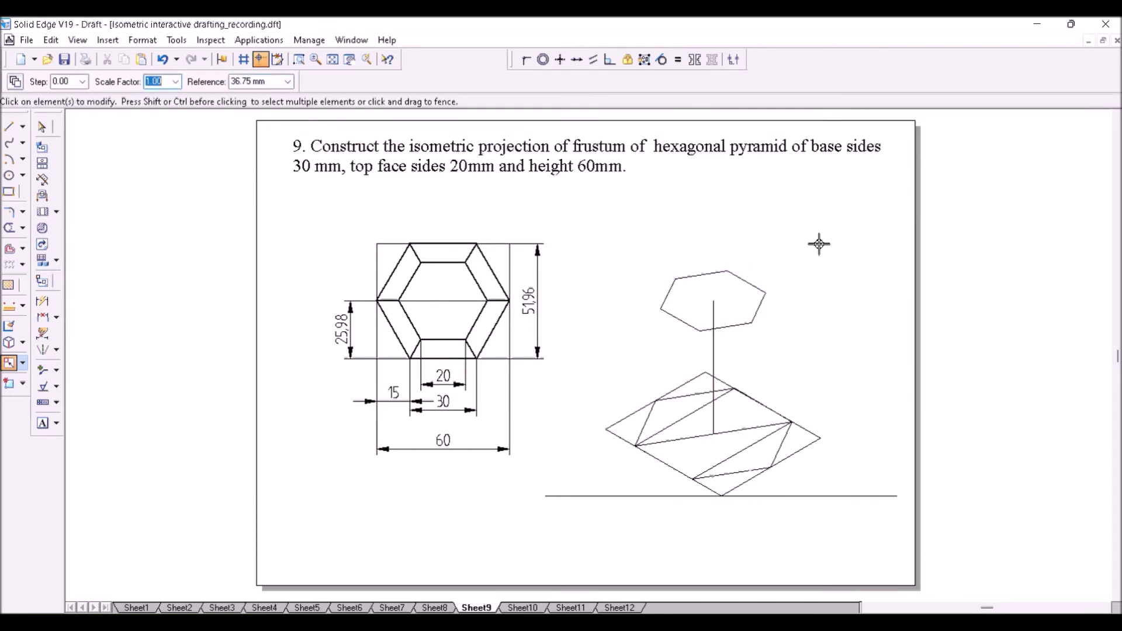
- Draw the six slant edges joining each corner of the top hexagon to the matching corner of the base hexagon
{"action": "key", "text": "l"}
{"action": "left_click", "coordinate": [751, 323]}
{"action": "left_click", "coordinate": [771, 467]}
{"action": "right_click", "coordinate": [831, 332]}
{"action": "left_click", "coordinate": [766, 294]}
{"action": "left_click", "coordinate": [791, 421]}
{"action": "right_click", "coordinate": [844, 313]}
{"action": "left_click", "coordinate": [727, 271]}
{"action": "left_click", "coordinate": [735, 388]}
{"action": "right_click", "coordinate": [714, 283]}
{"action": "left_click", "coordinate": [674, 279]}
{"action": "left_click", "coordinate": [656, 401]}
{"action": "right_click", "coordinate": [660, 308]}
{"action": "left_click", "coordinate": [661, 309]}
{"action": "left_click", "coordinate": [635, 446]}
{"action": "right_click", "coordinate": [729, 336]}
{"action": "left_click", "coordinate": [700, 330]}
{"action": "left_click", "coordinate": [692, 479]}
{"action": "right_click", "coordinate": [853, 319]}
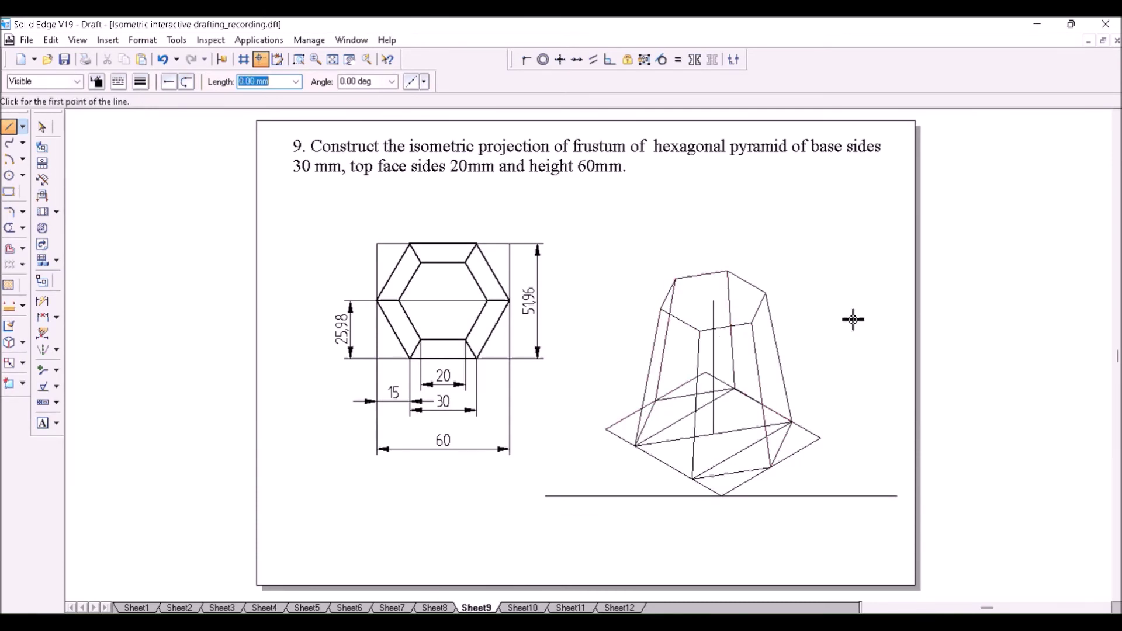
- Scale the whole isometric frustum and its construction lines by 0.82 about the parallelogram's bottom corner on the base line
{"action": "left_click", "coordinate": [42, 126]}
{"action": "left_click", "coordinate": [8, 363]}
{"action": "left_click_drag", "start_coordinate": [564, 240], "coordinate": [847, 549]}
{"action": "type", "text": "0.82"}
{"action": "key", "text": "Tab"}
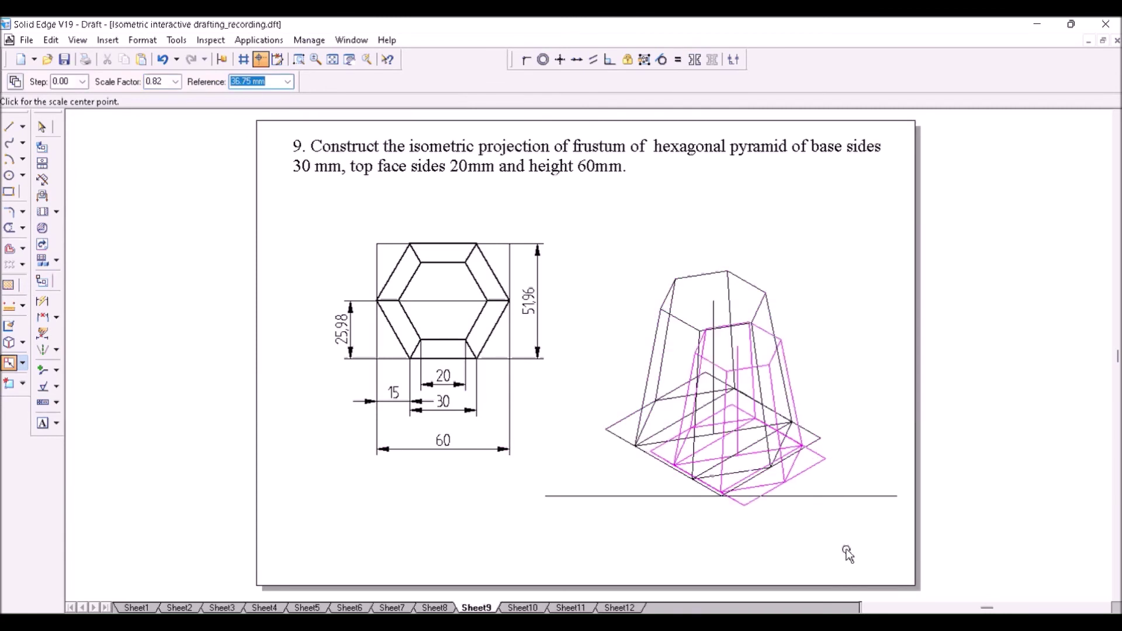
{"action": "left_click", "coordinate": [721, 496]}
- Set the line width of the frustum's visible edges to 0.50 mm, covering the top hexagon, front slant edges and front base sides
{"action": "left_click", "coordinate": [41, 127]}
{"action": "left_click", "coordinate": [705, 316]}
{"action": "left_click", "coordinate": [744, 324], "text": "shift"}
{"action": "left_click", "coordinate": [753, 342], "text": "shift"}
{"action": "left_click", "coordinate": [735, 357], "text": "shift"}
{"action": "left_click", "coordinate": [680, 335], "text": "shift"}
{"action": "left_click", "coordinate": [675, 336], "text": "shift"}
{"action": "left_click", "coordinate": [671, 351], "text": "shift"}
{"action": "left_click", "coordinate": [688, 353], "text": "shift"}
{"action": "left_click", "coordinate": [700, 448], "text": "shift"}
{"action": "left_click", "coordinate": [752, 401], "text": "shift"}
{"action": "left_click", "coordinate": [770, 395], "text": "shift"}
{"action": "left_click", "coordinate": [672, 386], "text": "shift"}
{"action": "left_click", "coordinate": [666, 464], "text": "shift"}
{"action": "left_click", "coordinate": [729, 477], "text": "shift"}
{"action": "left_click", "coordinate": [769, 456], "text": "shift"}
{"action": "left_click", "coordinate": [140, 81]}
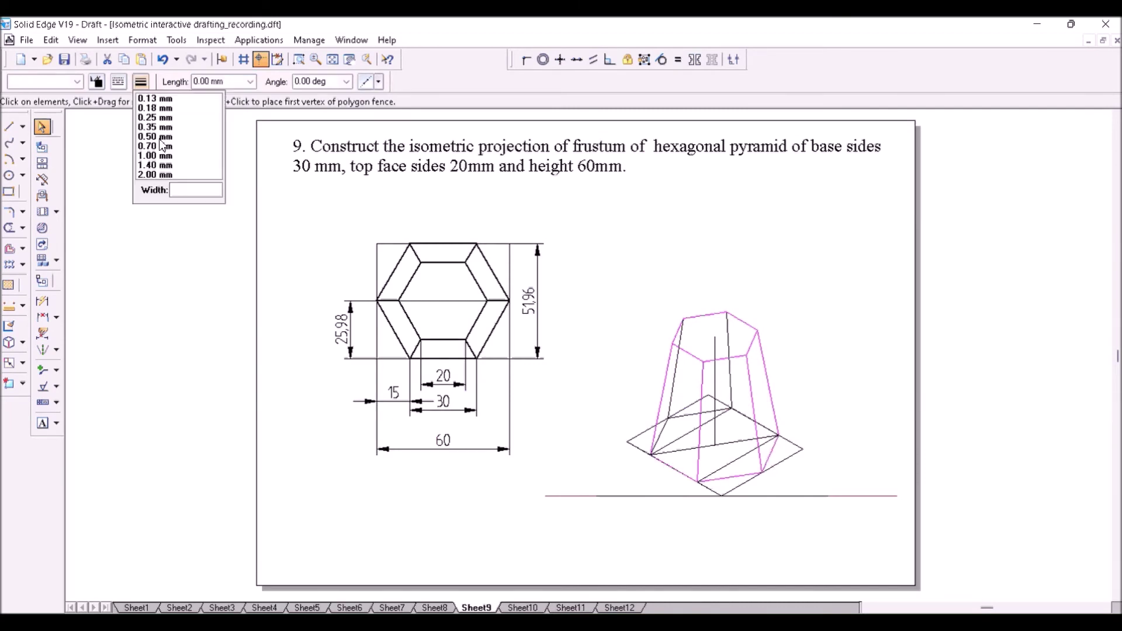
{"action": "left_click", "coordinate": [161, 138]}
{"action": "left_click", "coordinate": [844, 328]}
- Dimension the angles between the base line and the parallelogram's lower right and lower left sides
{"action": "left_click", "coordinate": [43, 317]}
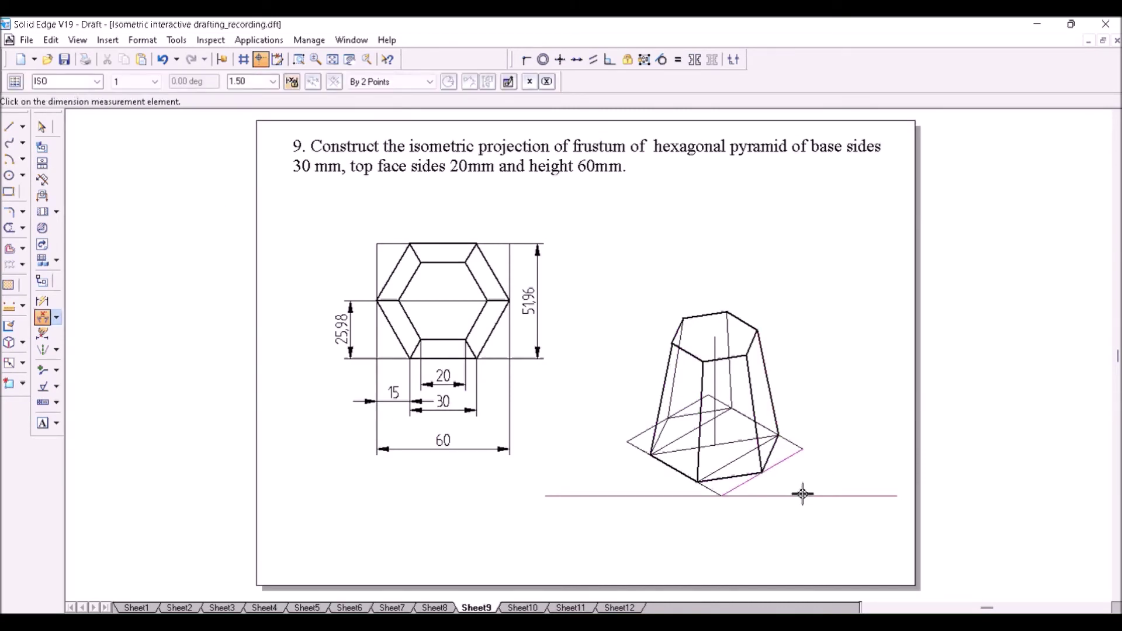
{"action": "left_click", "coordinate": [802, 494]}
{"action": "left_click", "coordinate": [876, 358]}
{"action": "left_click", "coordinate": [631, 450]}
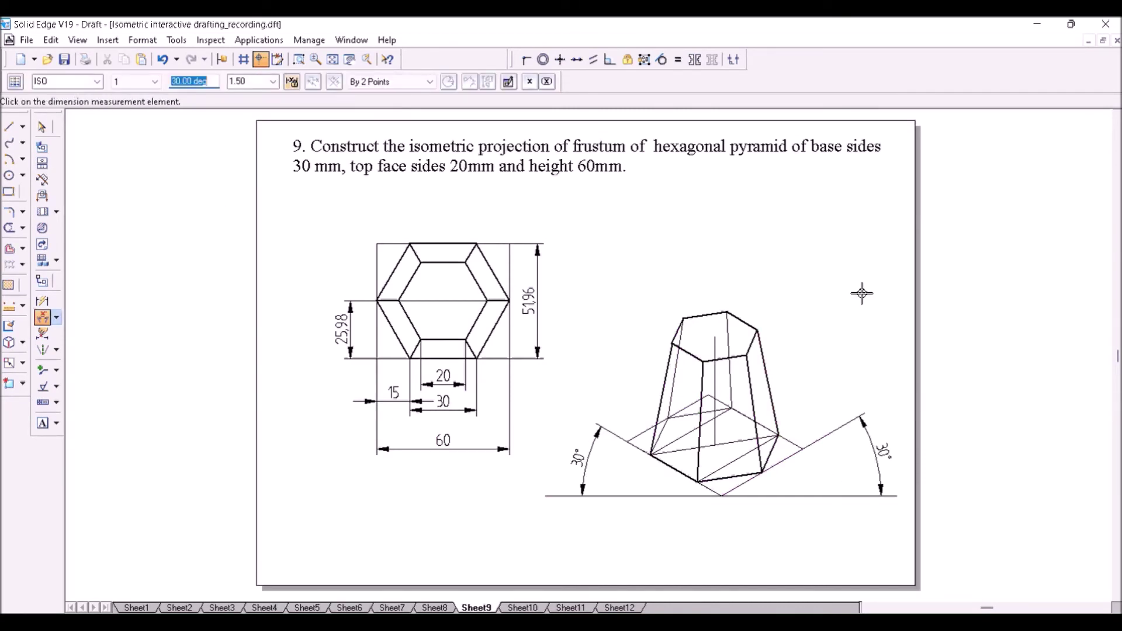